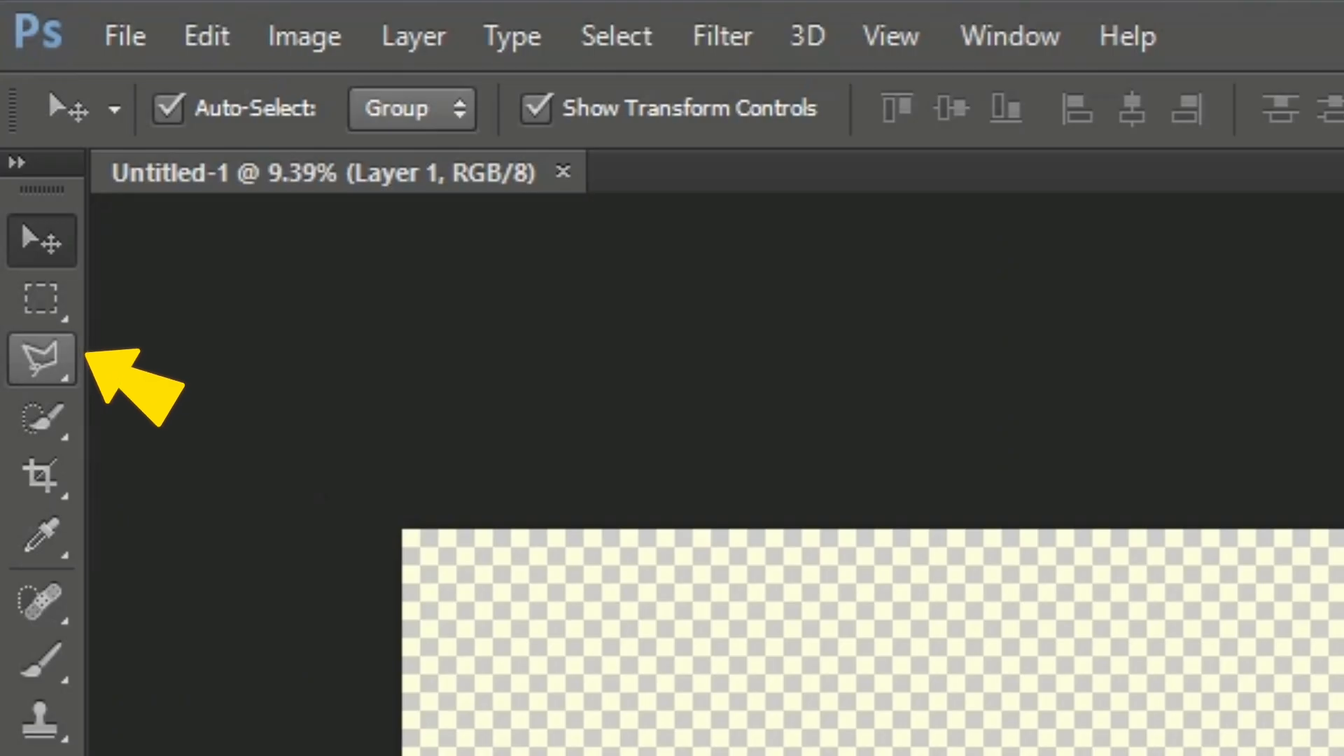
Draw a polygonal lasso selection covering the lower-right triangle of the canvas along its diagonal.
key(l)
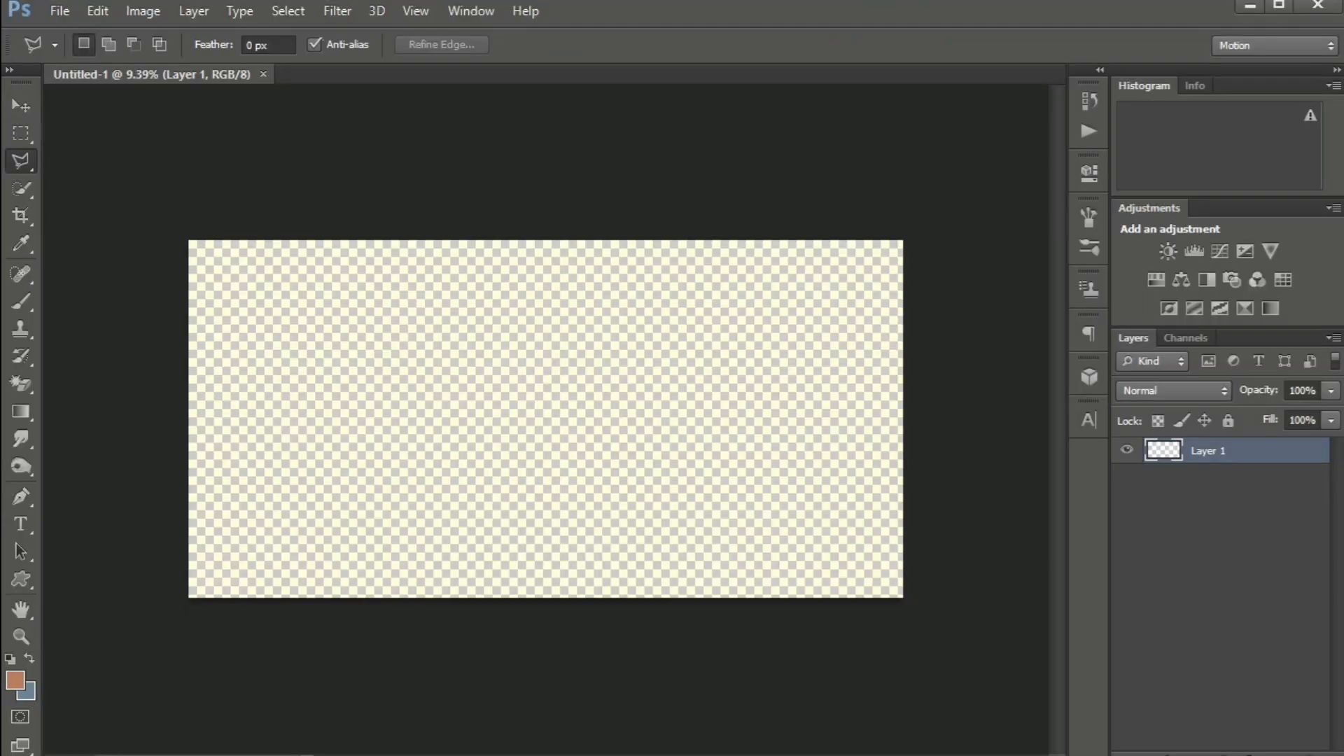
click(903, 240)
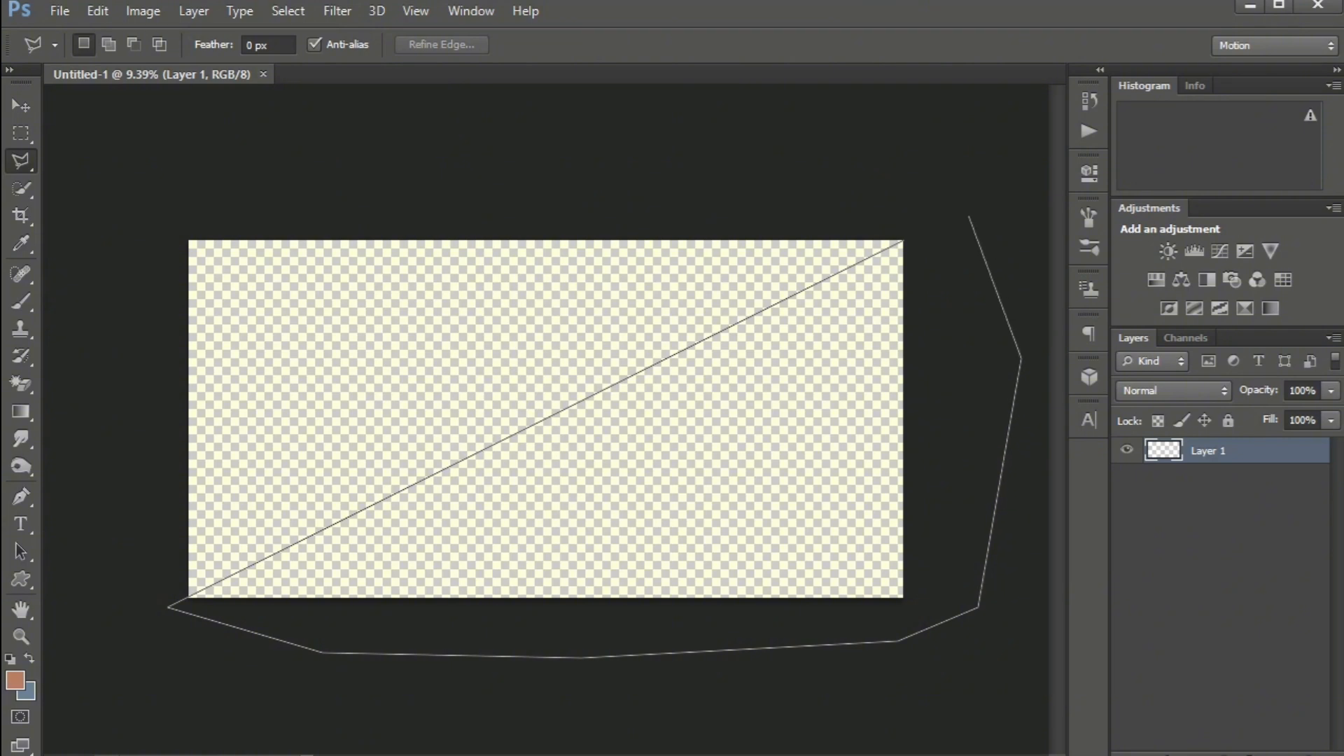
double_click(188, 597)
Fill the selection with a Solid Color fill layer in orange-red ff3400.
click(1226, 750)
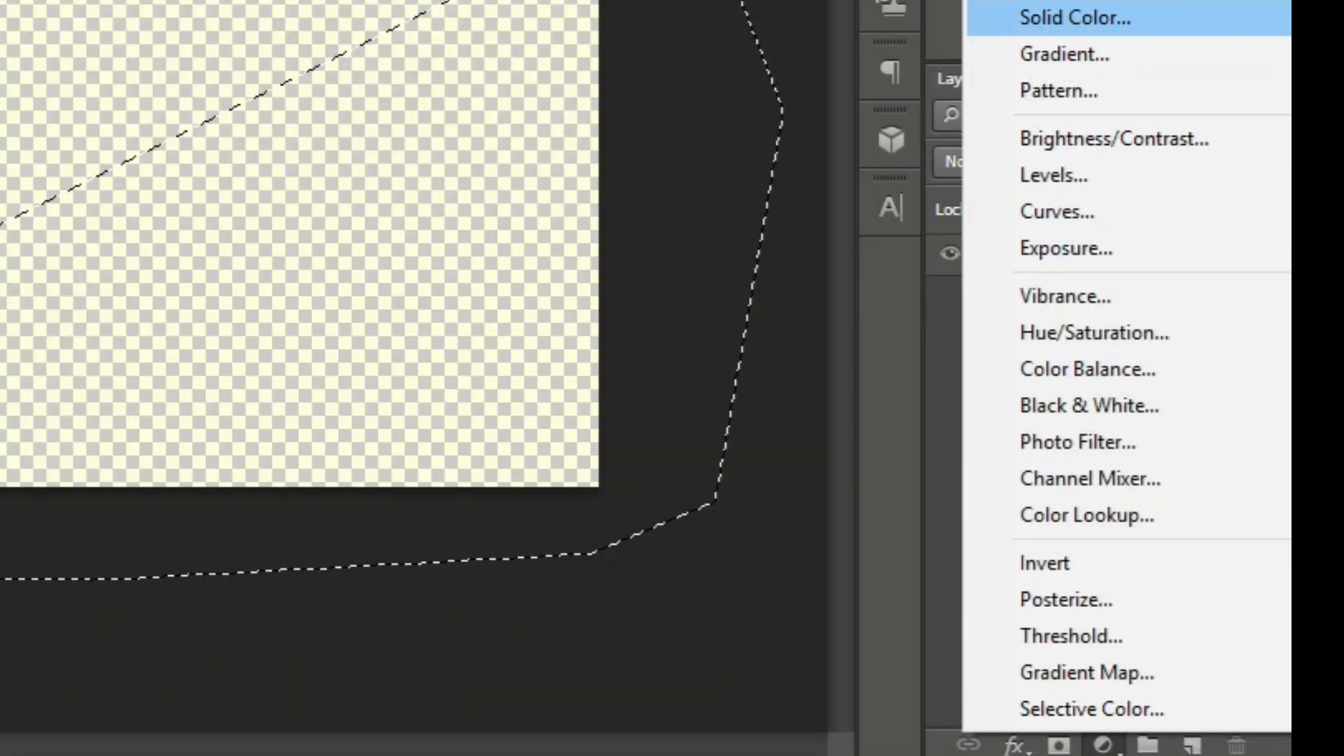
click(1075, 17)
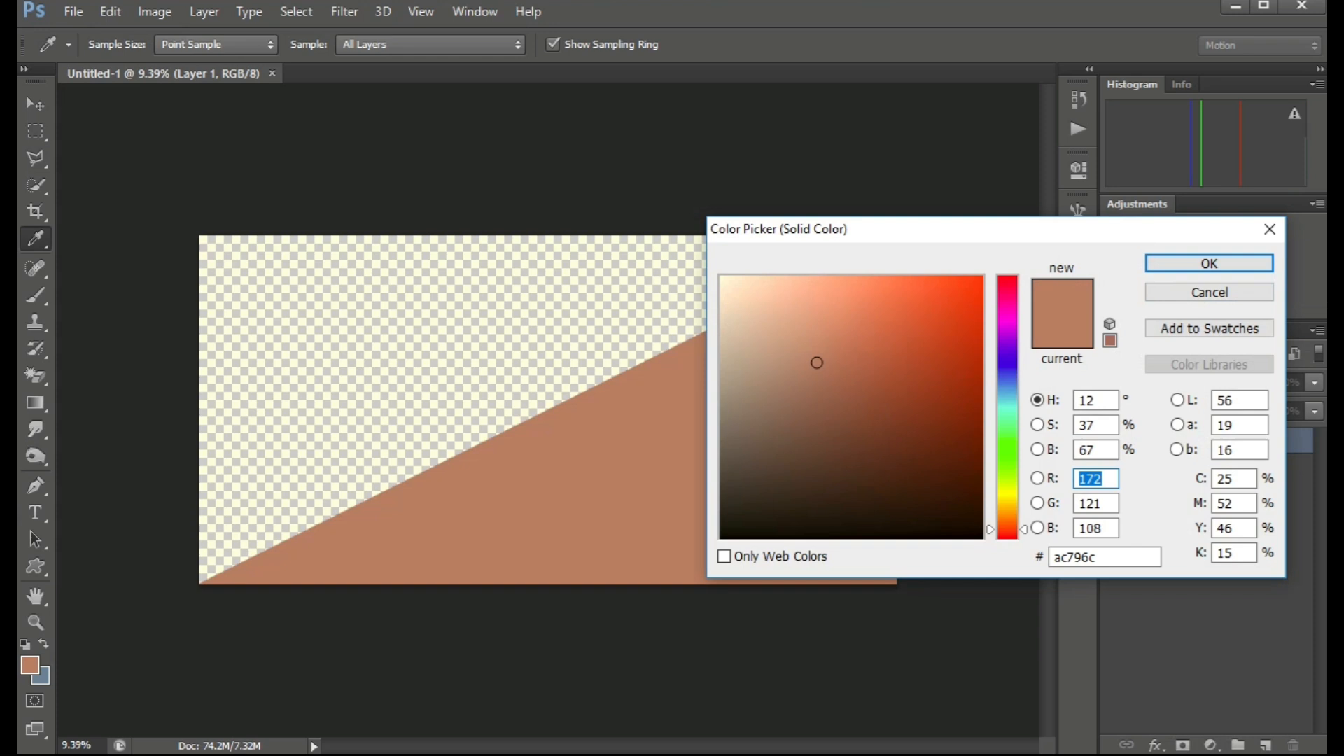
click(982, 277)
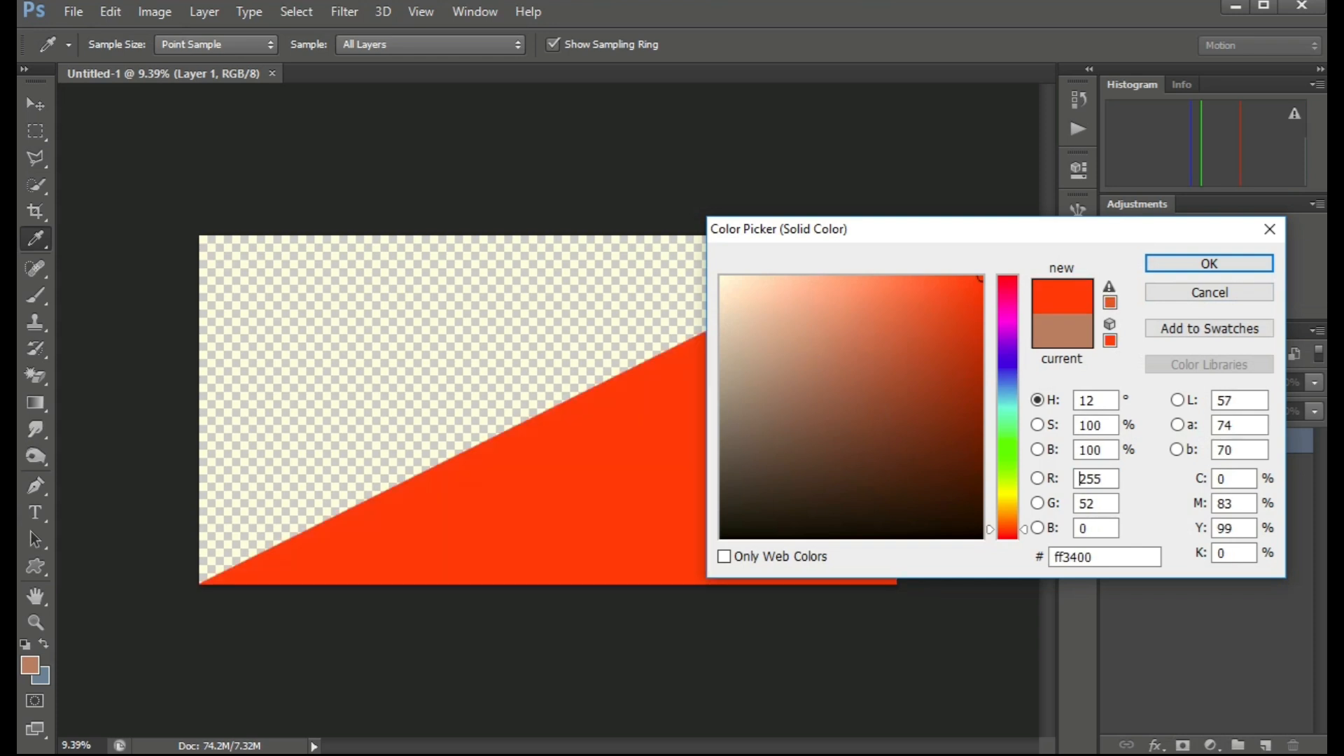
click(1209, 264)
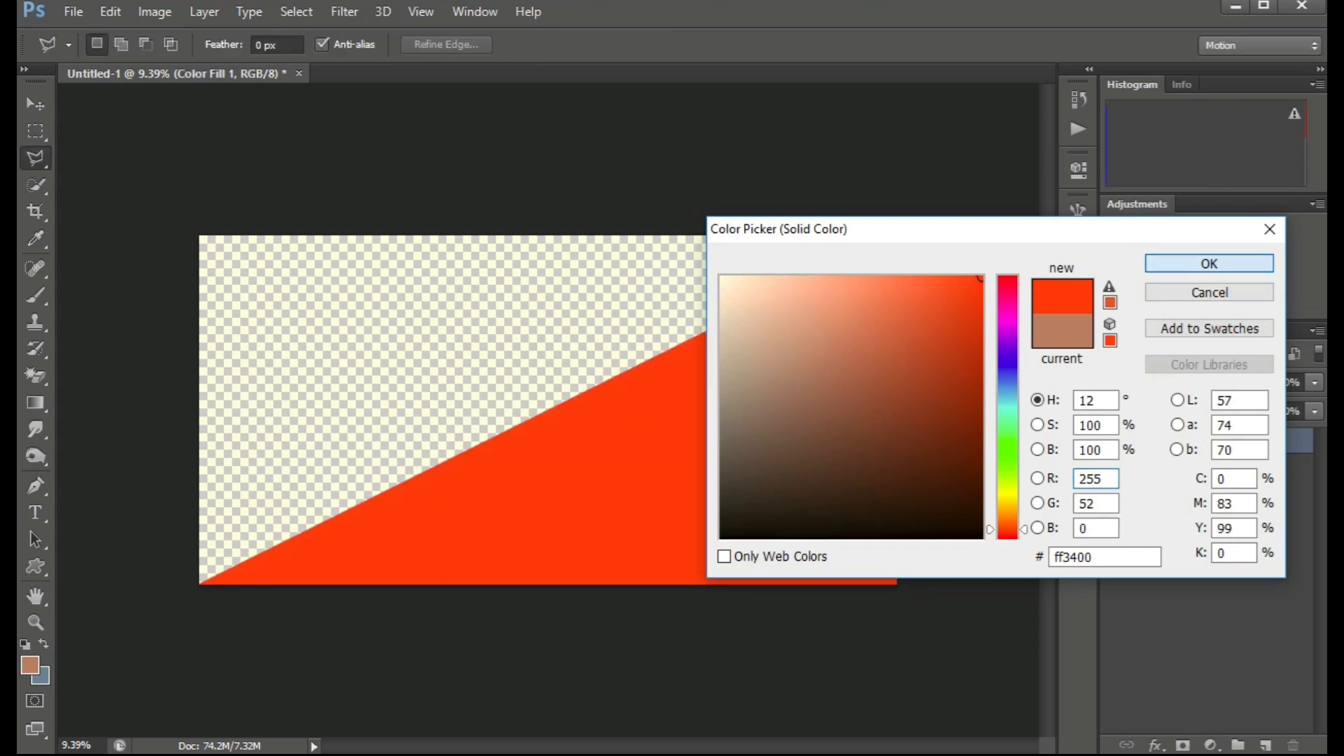
Draw a circular elliptical marquee selection at the canvas's lower-left corner.
scroll(548, 410, down, 2)
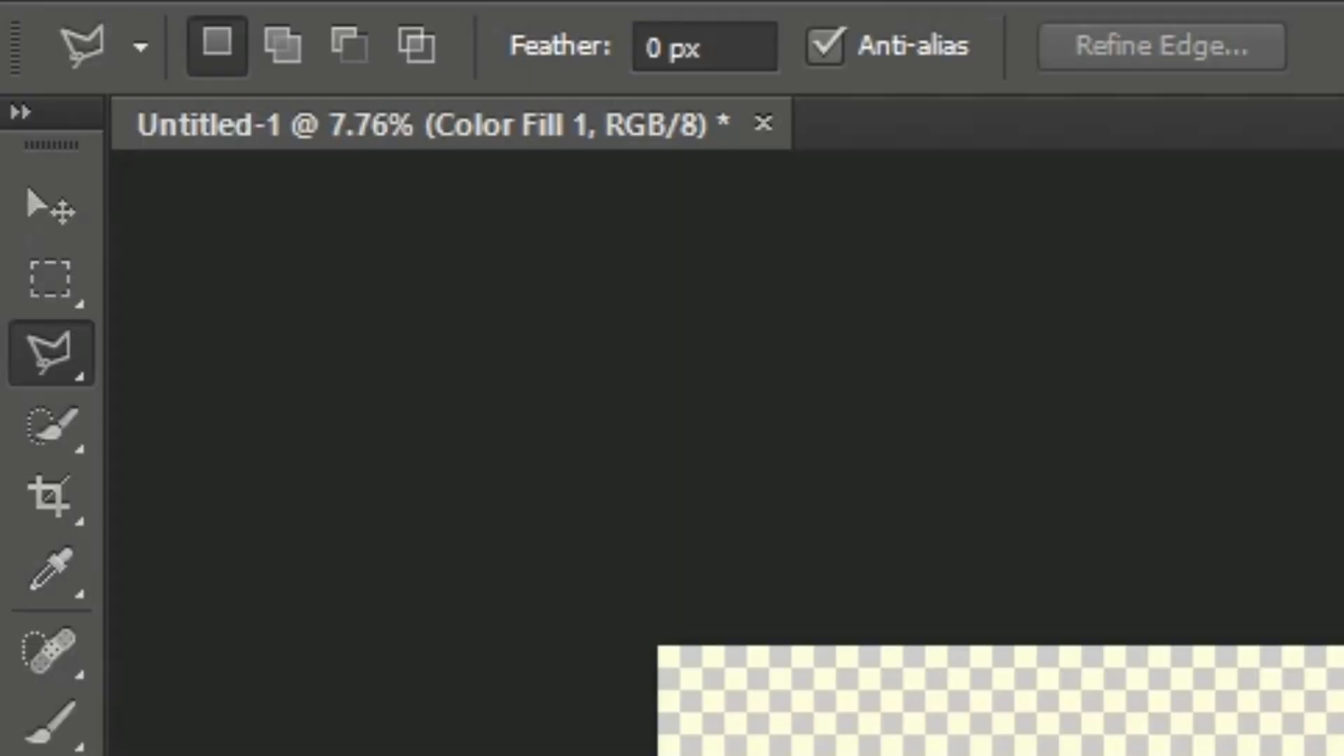
key(m)
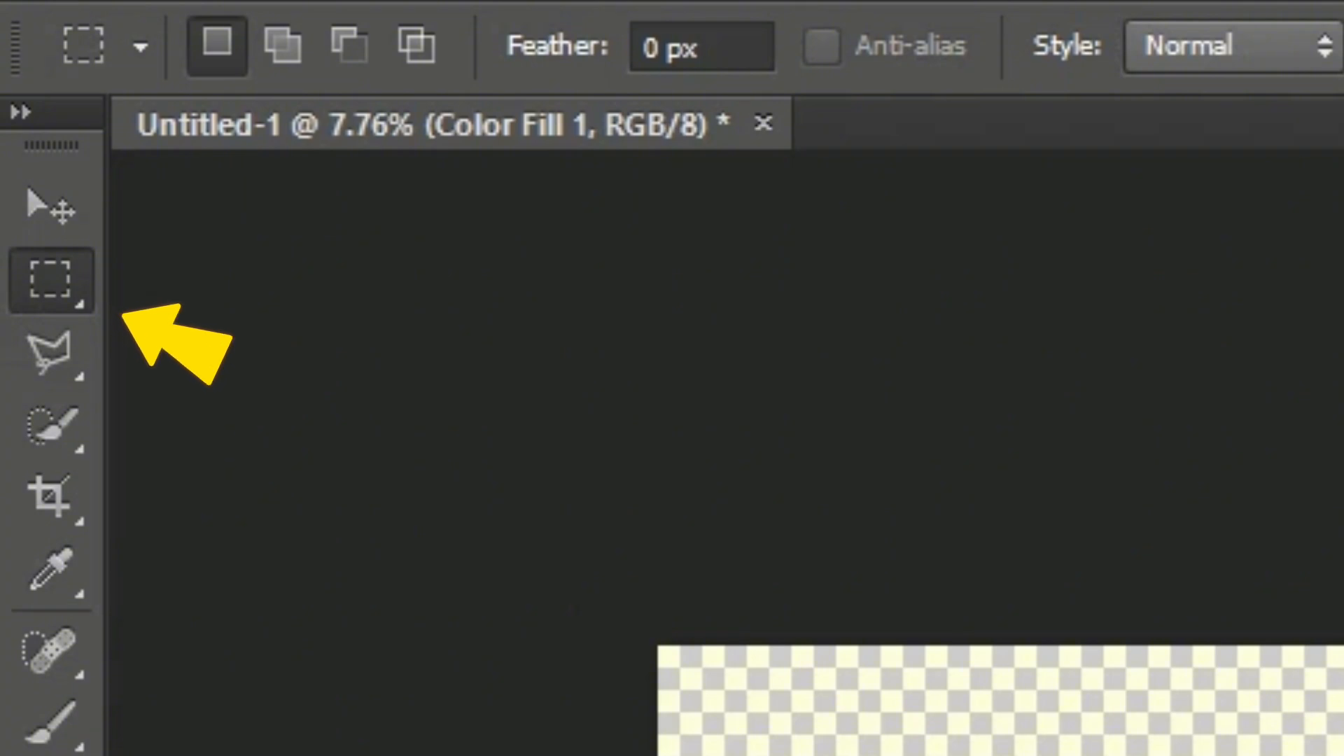
right_click(50, 280)
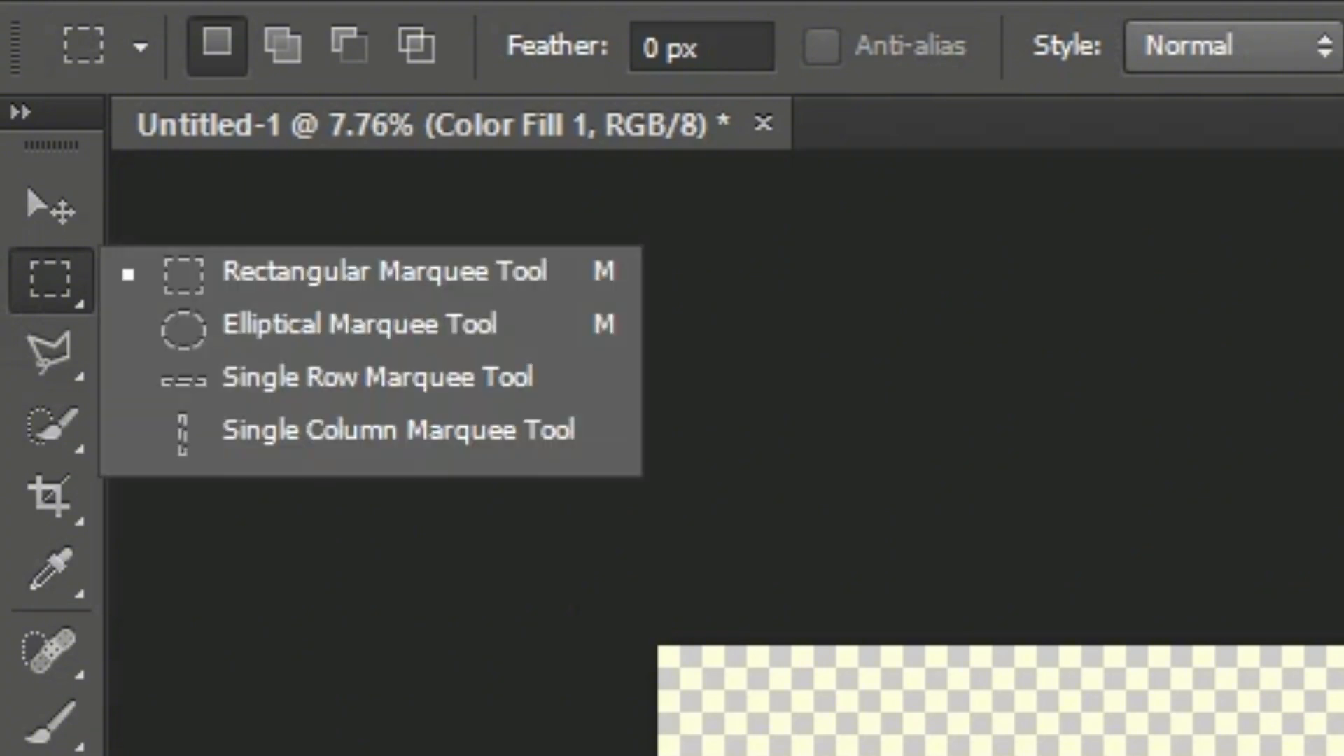
click(360, 324)
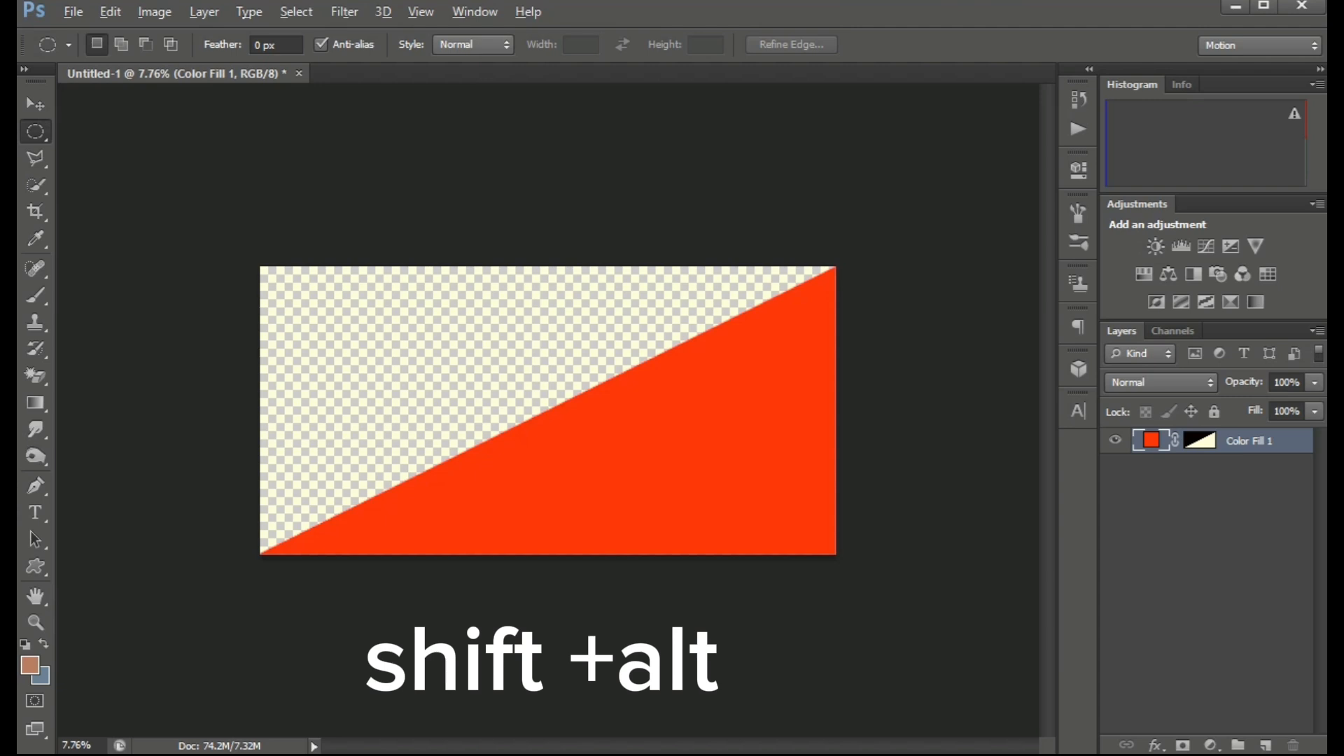
drag(260, 554, 384, 429)
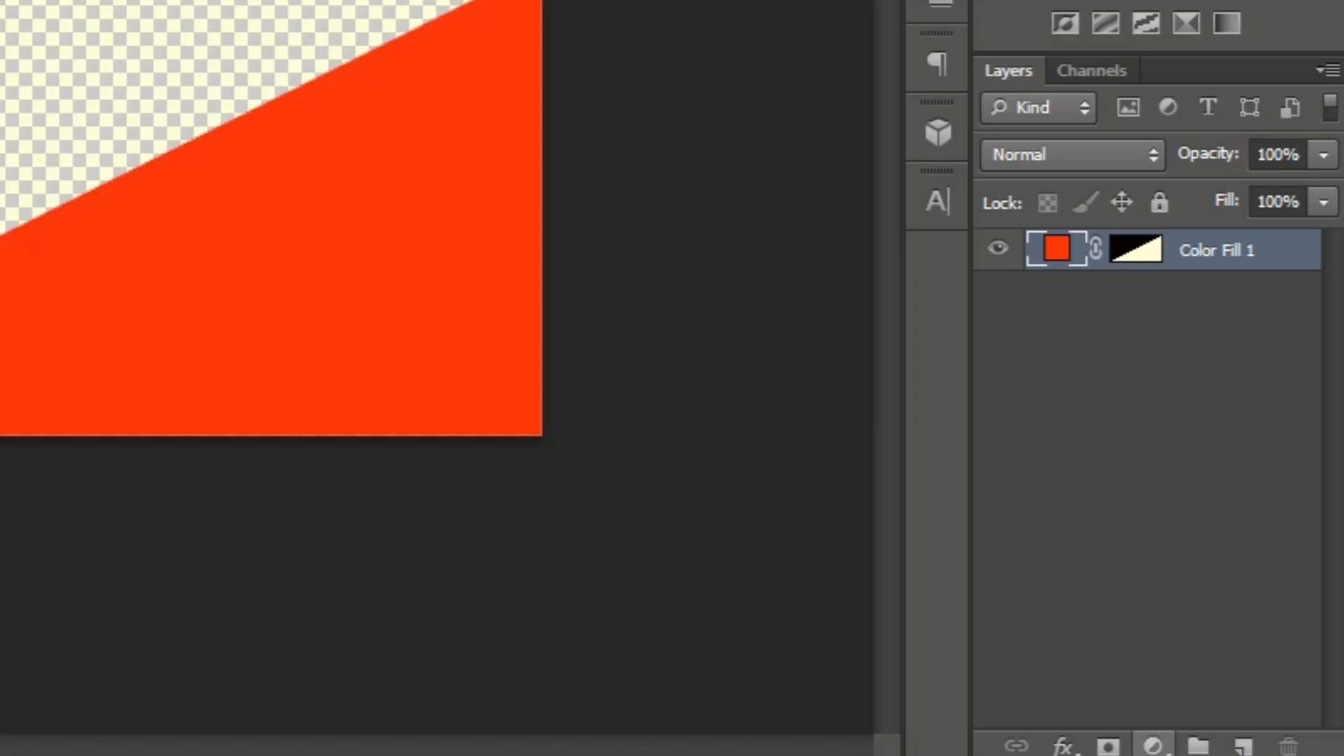
Fill the circle selection with a black Solid Color fill layer.
click(1210, 744)
click(1186, 303)
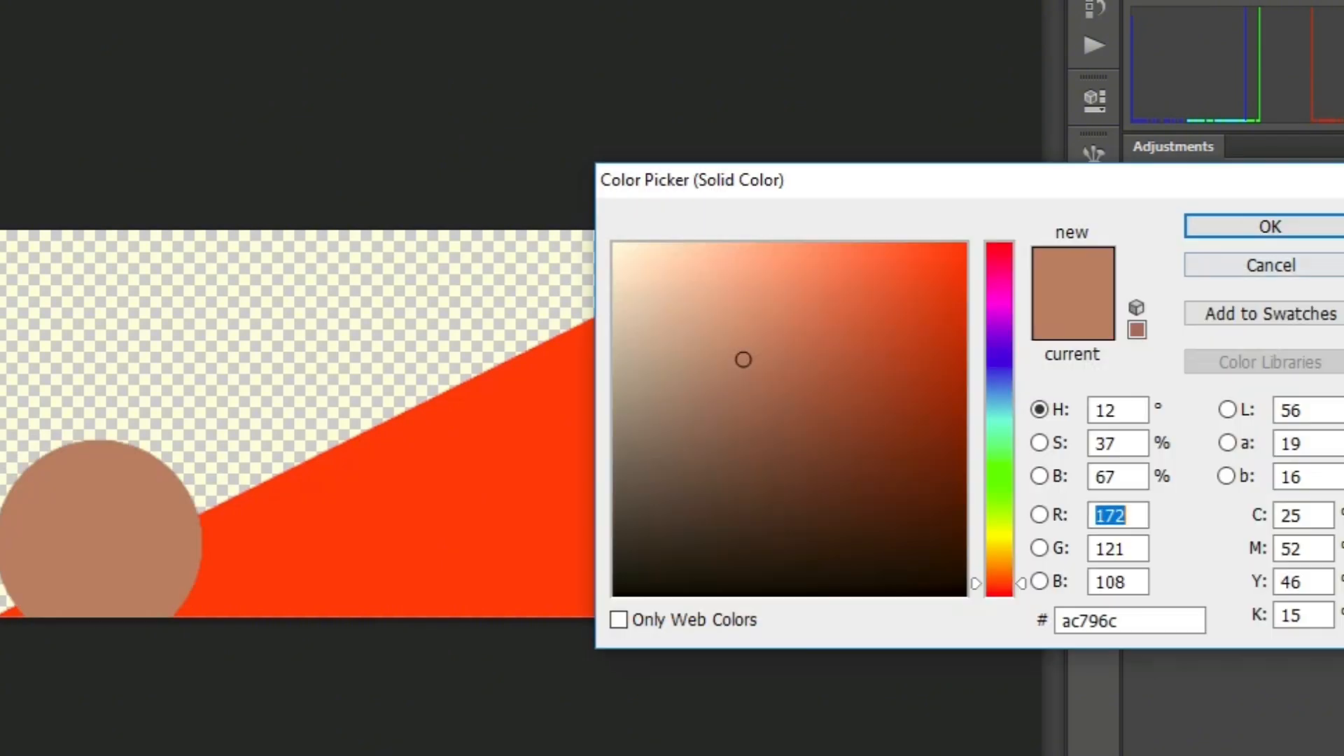
click(966, 595)
click(1249, 227)
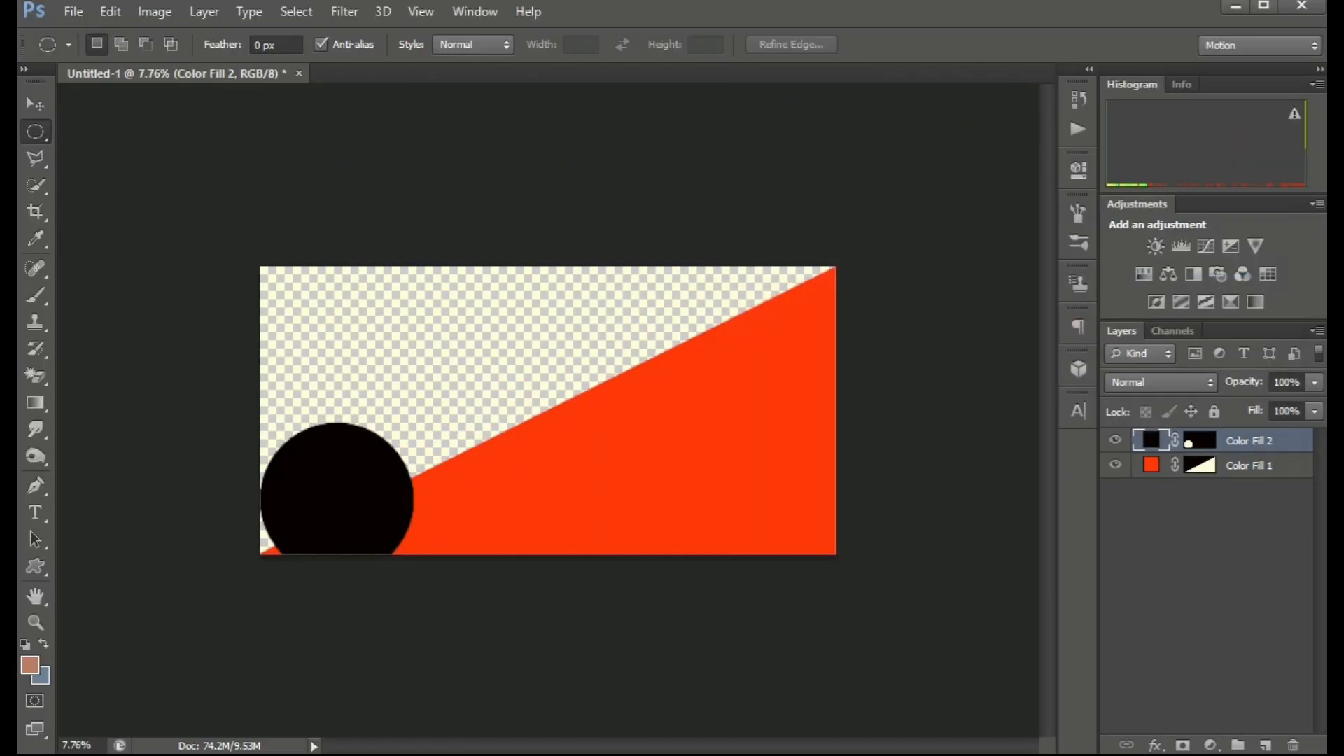
Scale the black circle down to about 77% from its center.
click(36, 104)
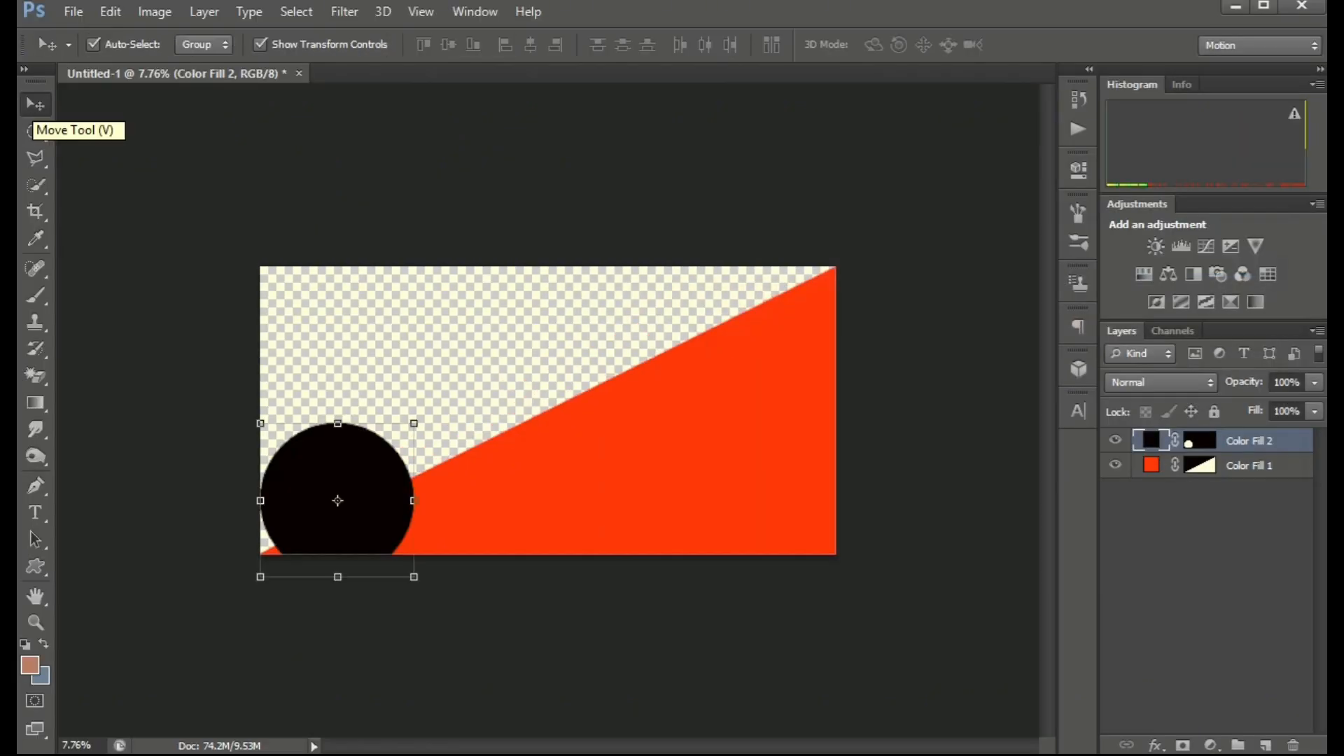
scroll(547, 410, up, 3)
scroll(272, 437, down, 1)
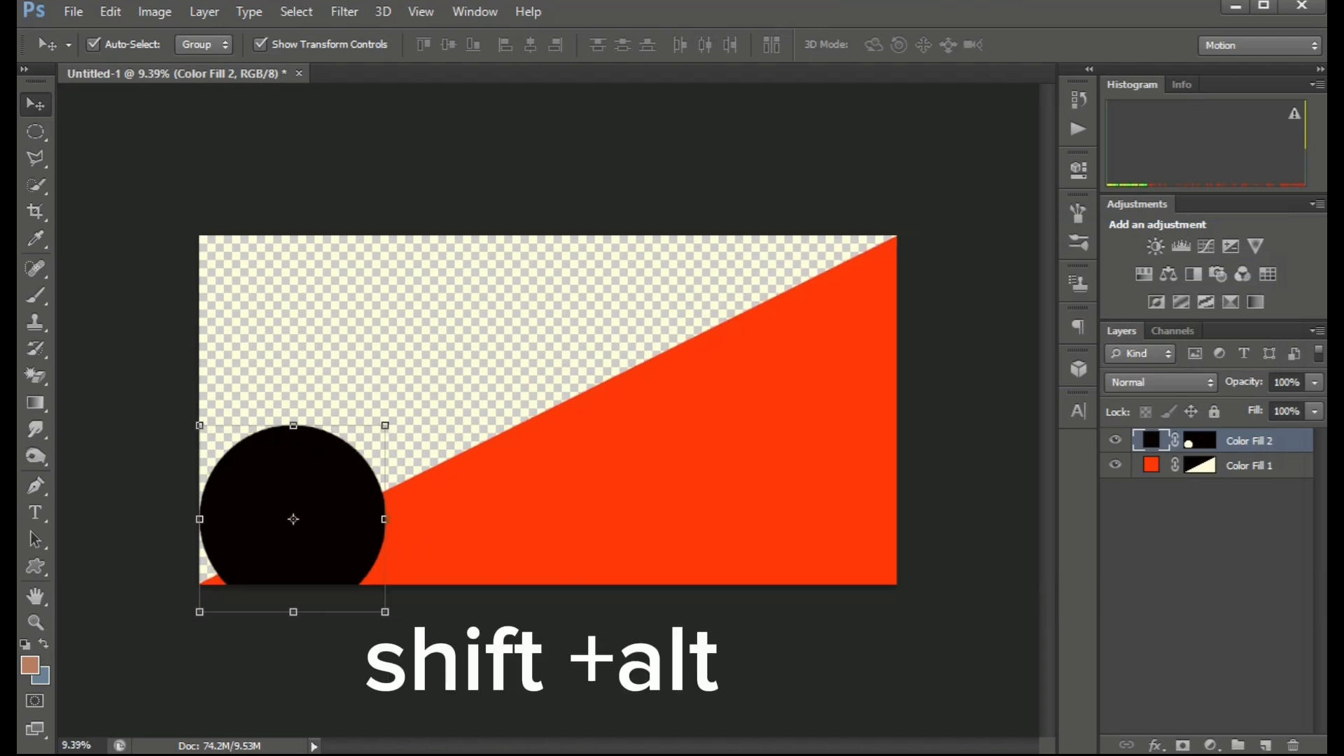
drag(296, 434, 326, 454)
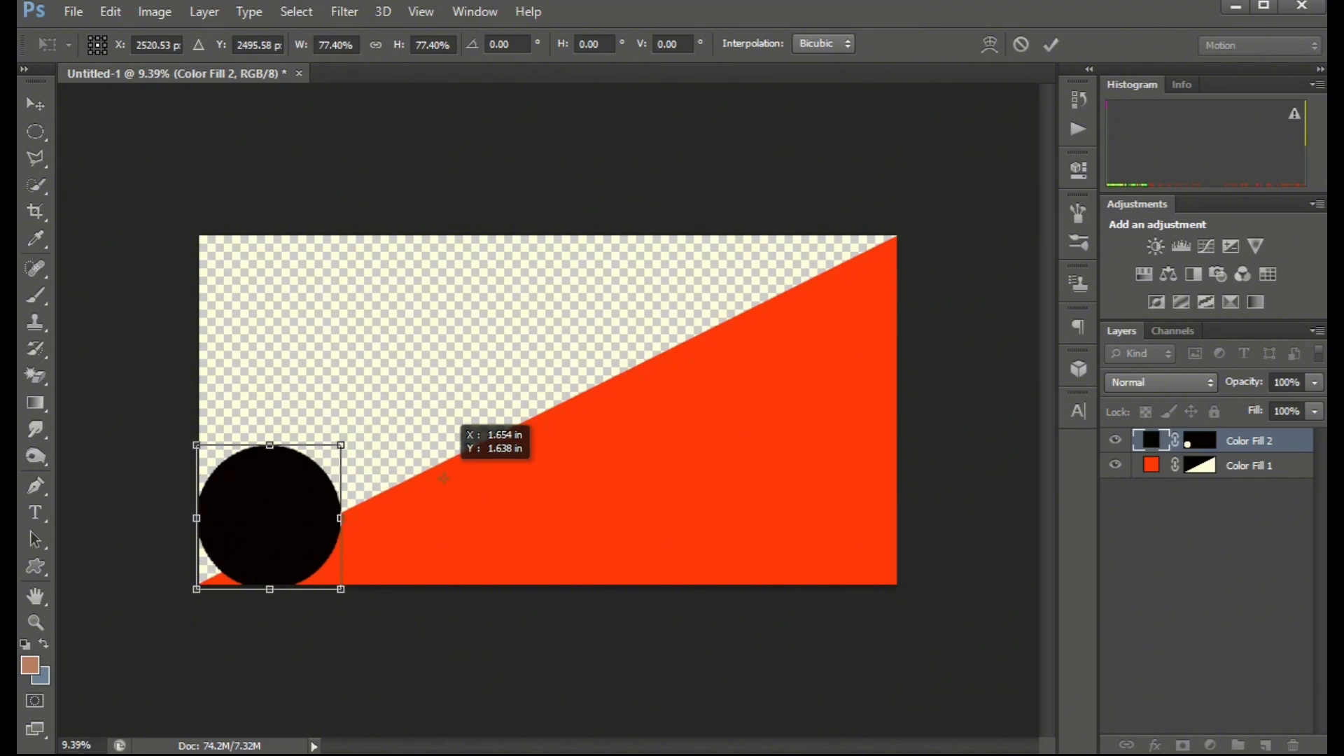
key(Return)
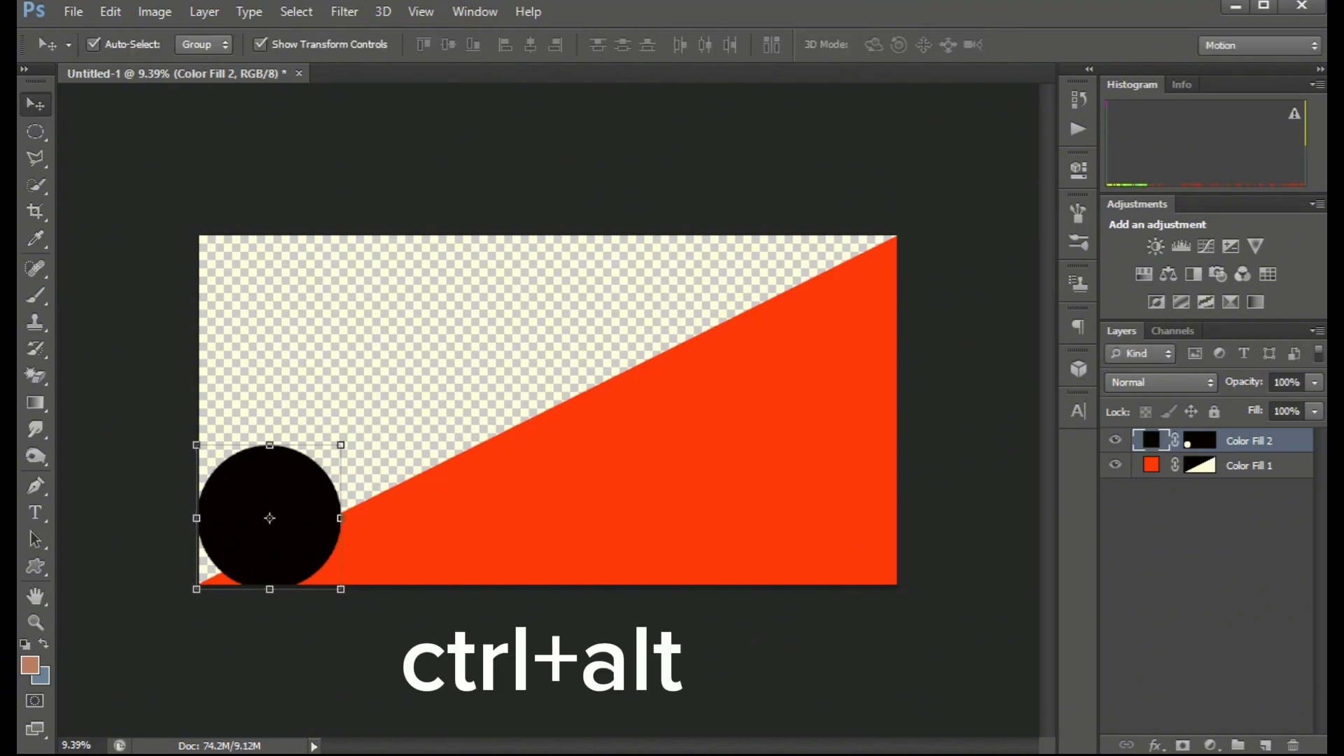
Duplicate the black circle three times along the diagonal edge and nudge each copy into place.
drag(307, 474, 795, 270)
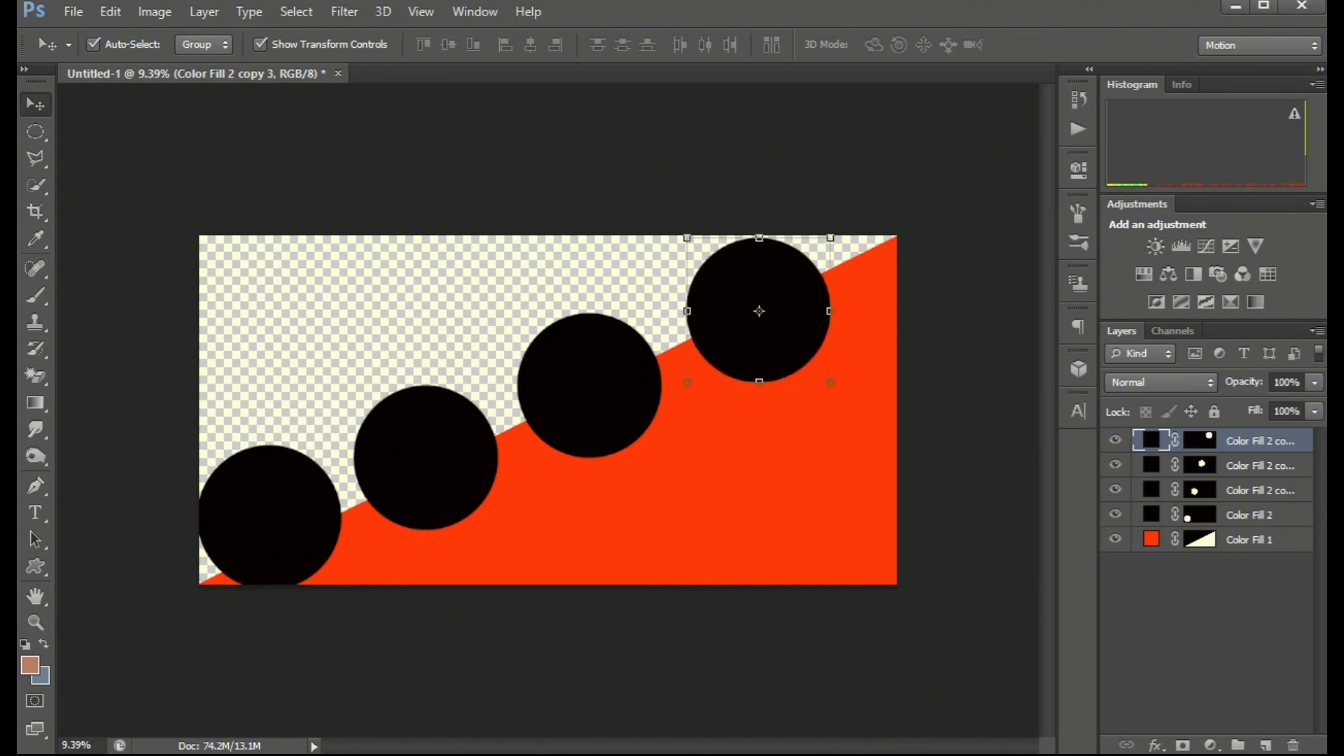
drag(595, 347, 611, 350)
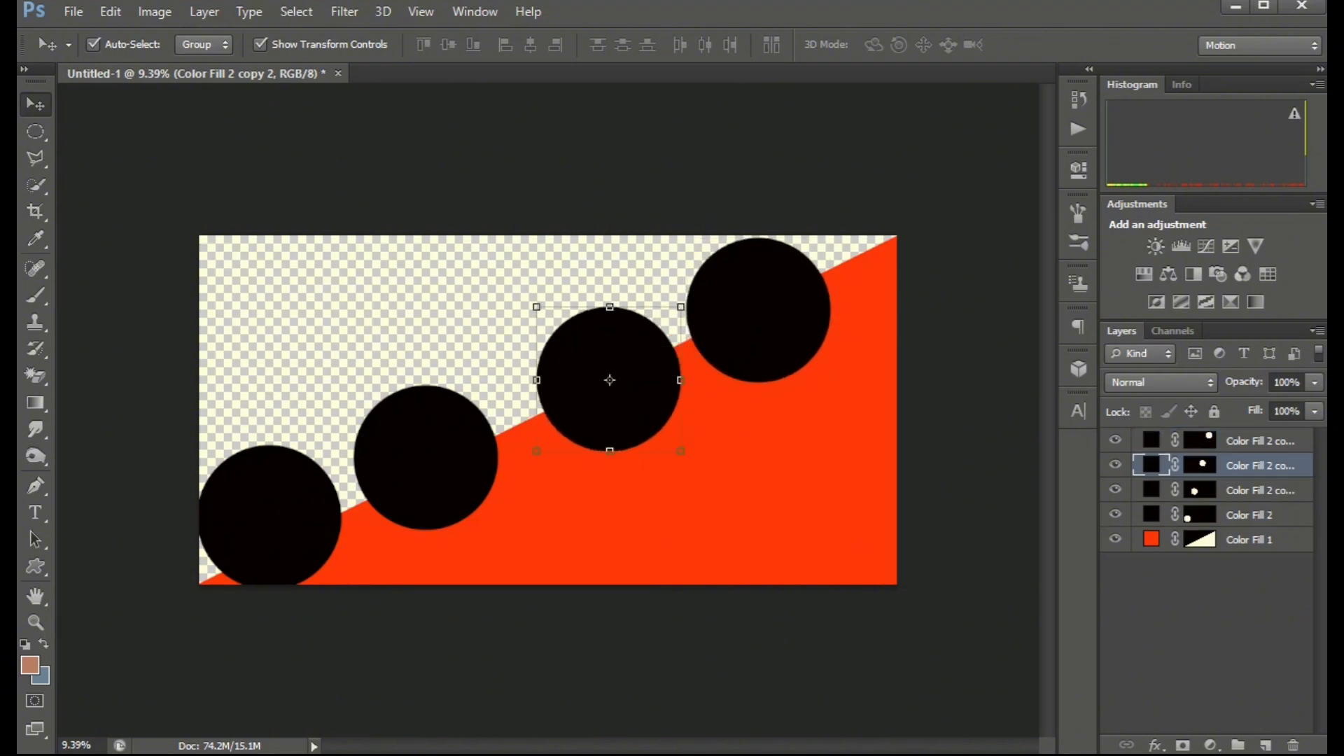
drag(422, 387, 445, 381)
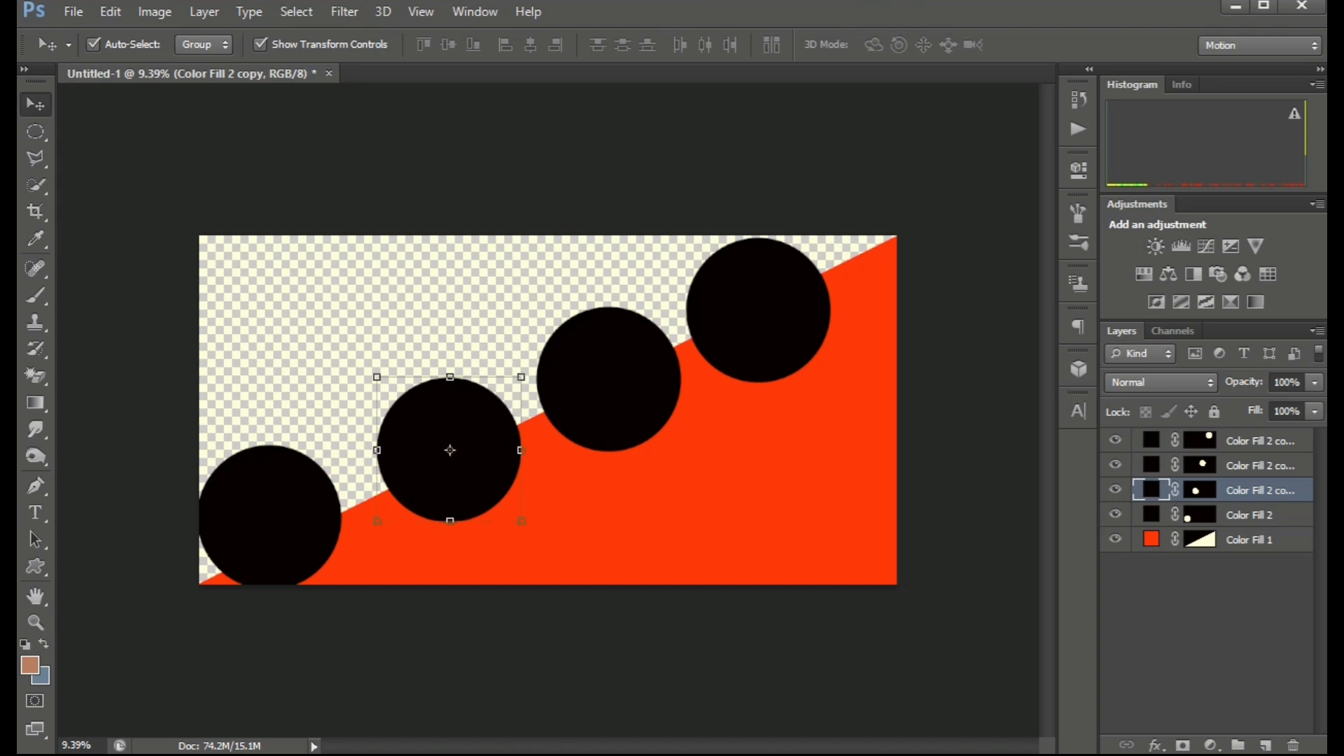
drag(265, 453, 283, 450)
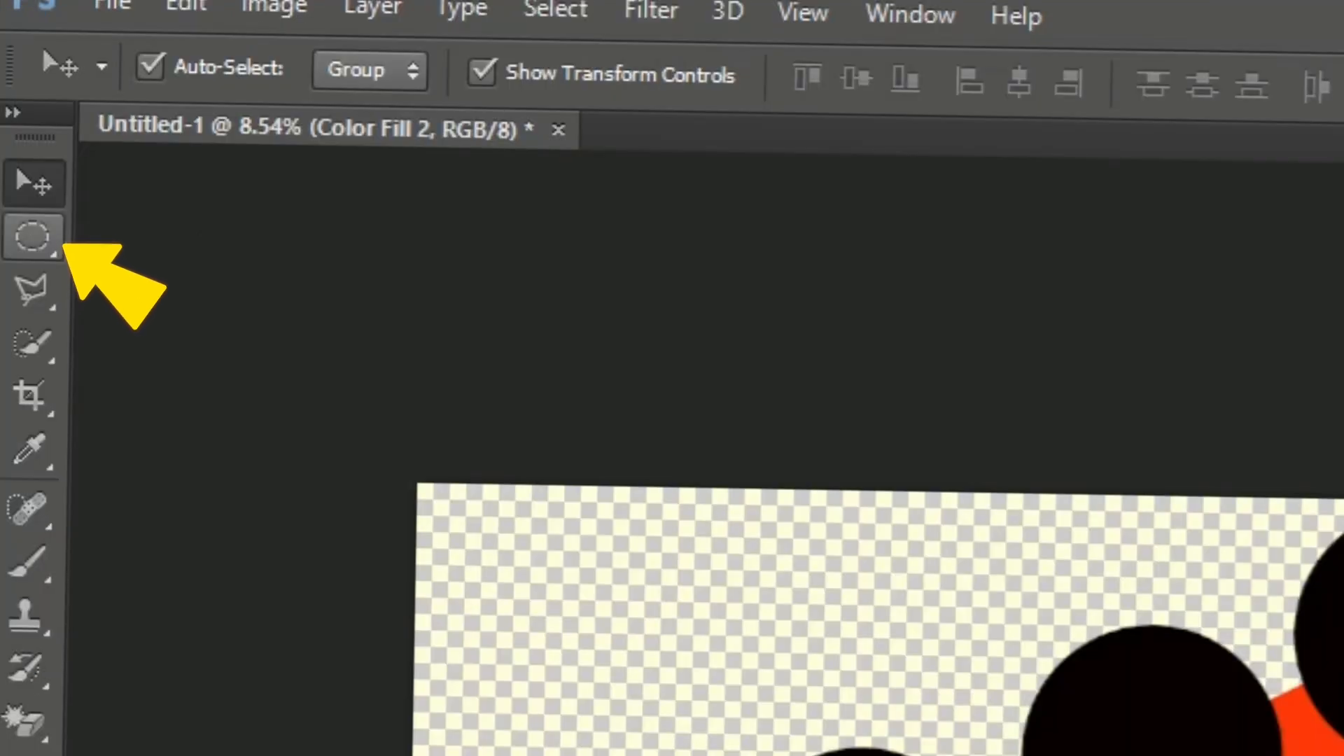
Draw a wide ellipse over the canvas's top-left edge and fill it with a black Solid Color fill layer.
click(33, 237)
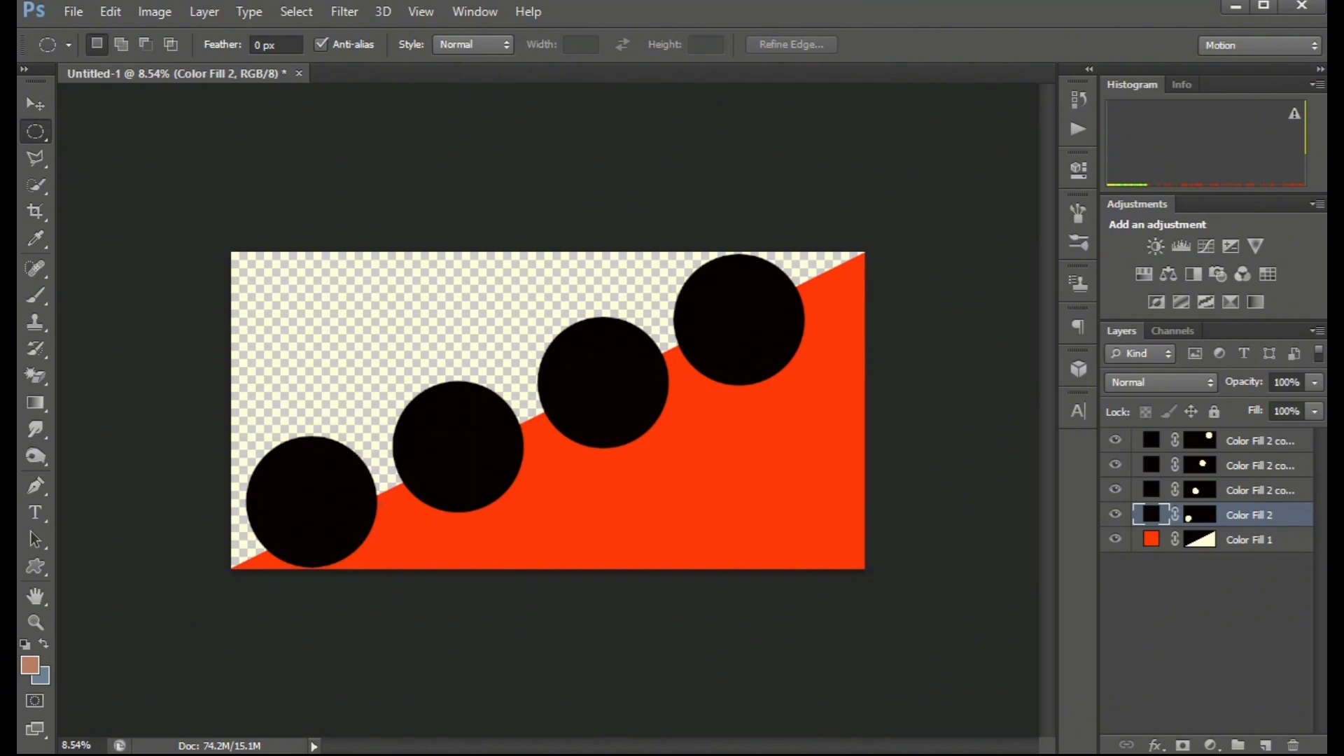
drag(190, 168, 624, 334)
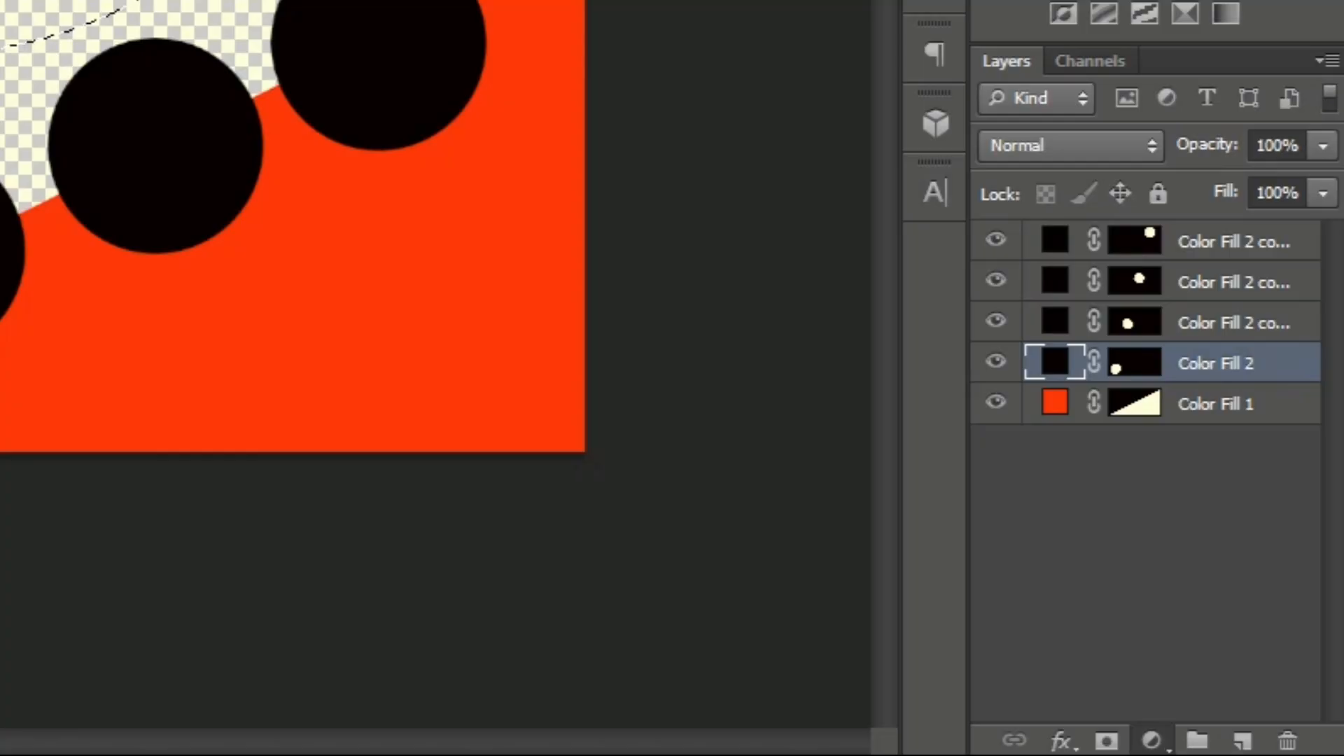
click(1210, 745)
click(1193, 294)
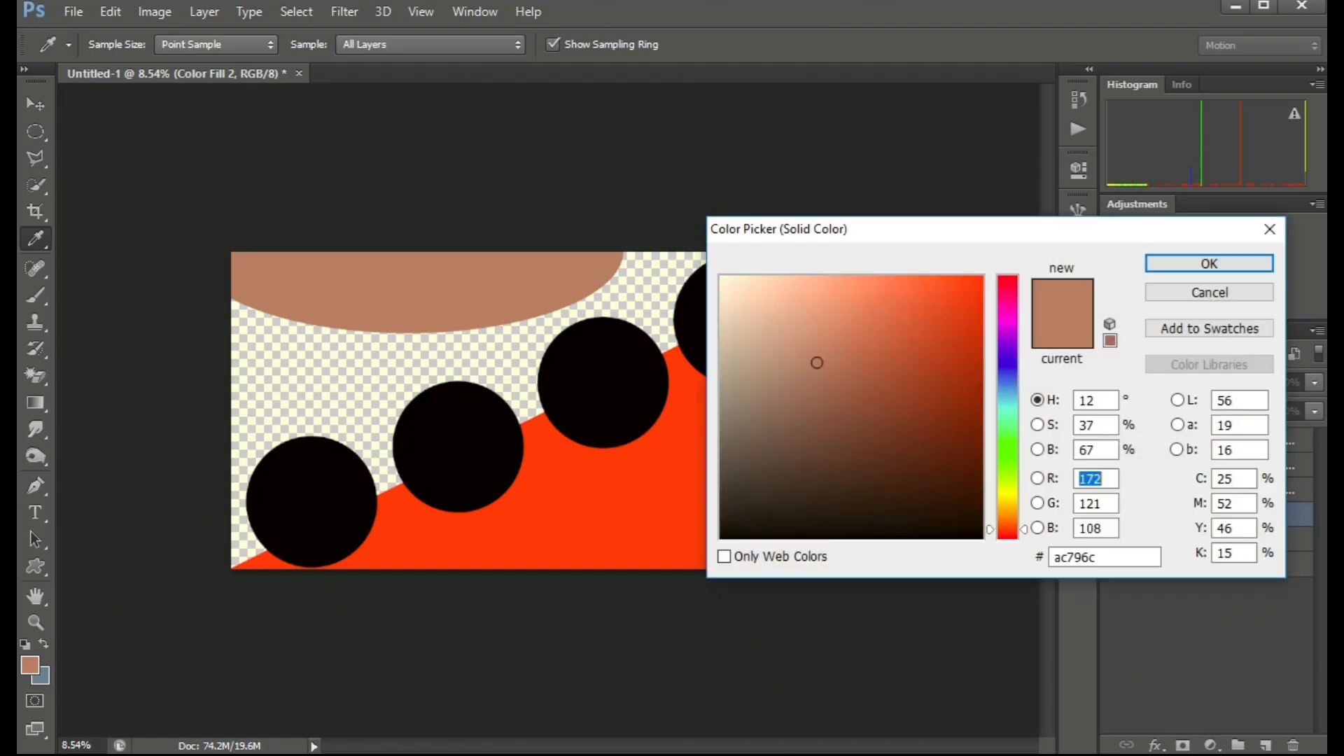
mouse_move(816, 362)
mouse_down()
mouse_move(891, 486)
mouse_move(983, 538)
mouse_up()
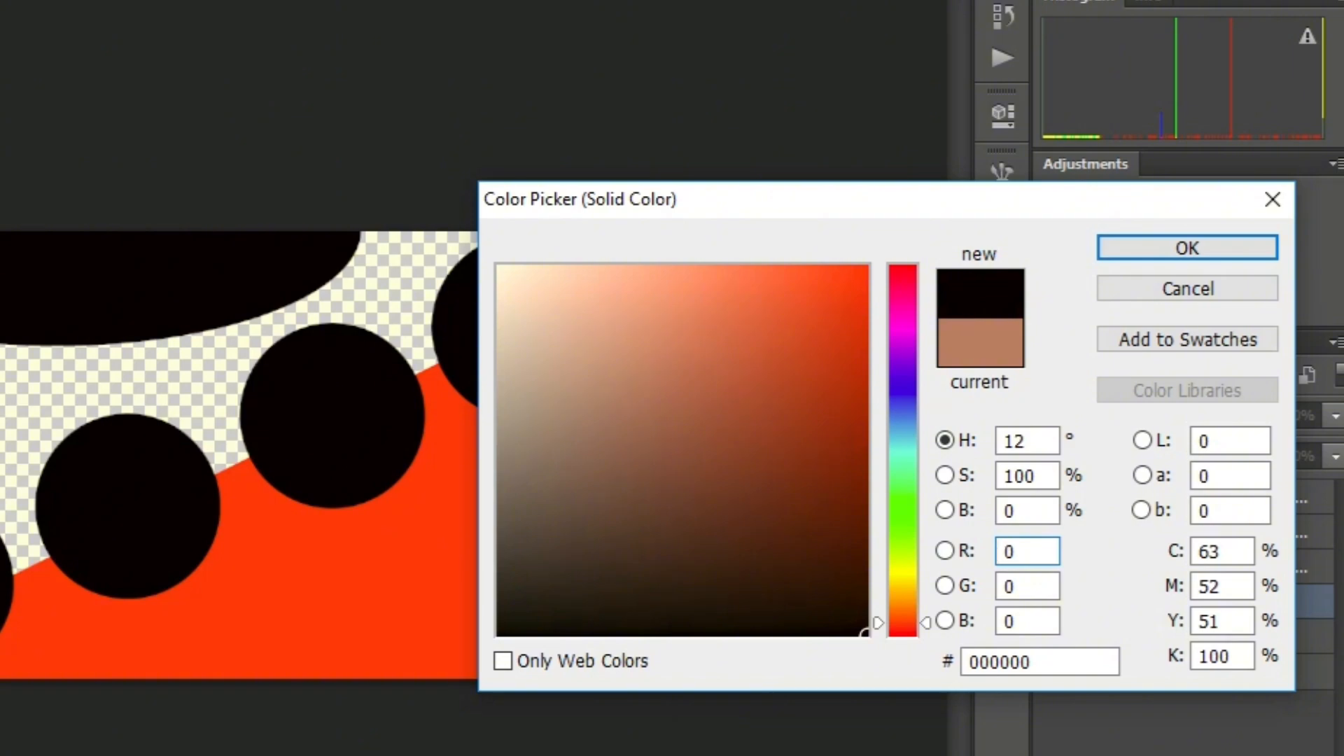
click(1186, 248)
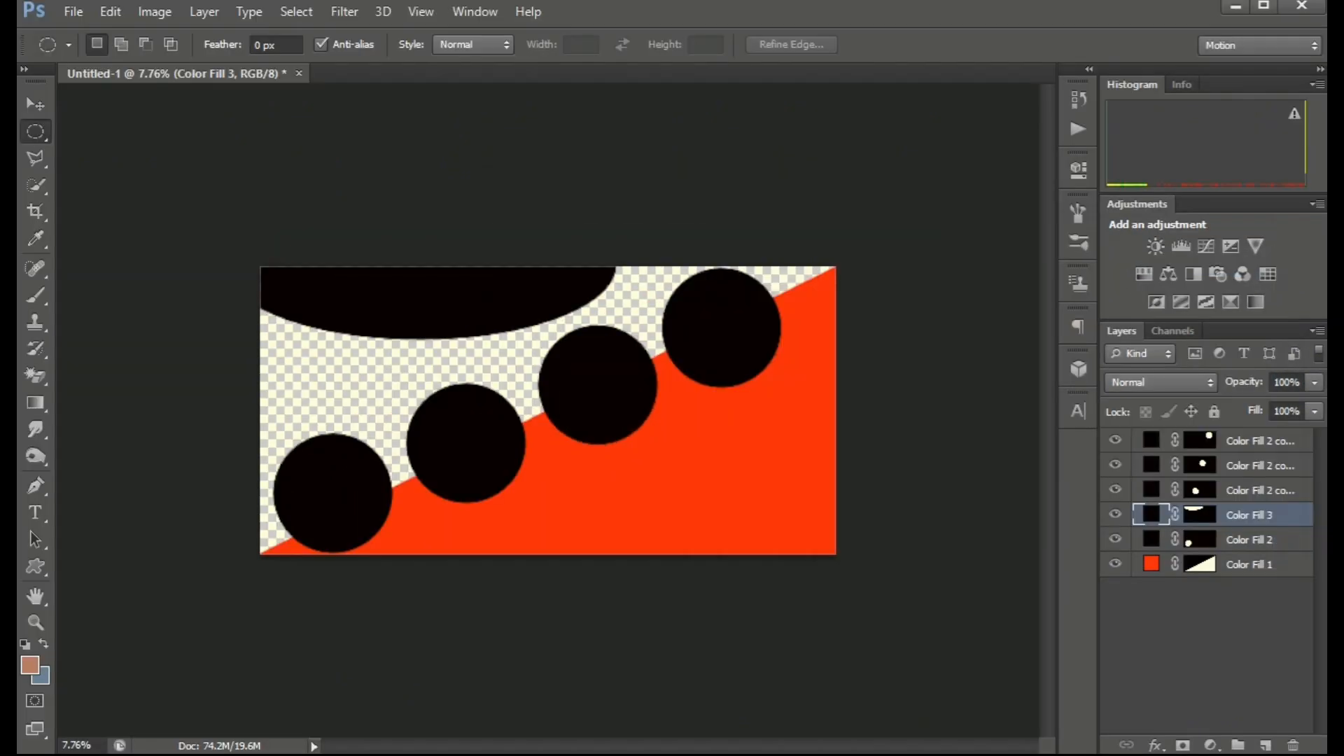
Open the fried chicken plate image from the food folder, place it into the banner and resize it over the lower-left circle.
scroll(548, 410, down, 1)
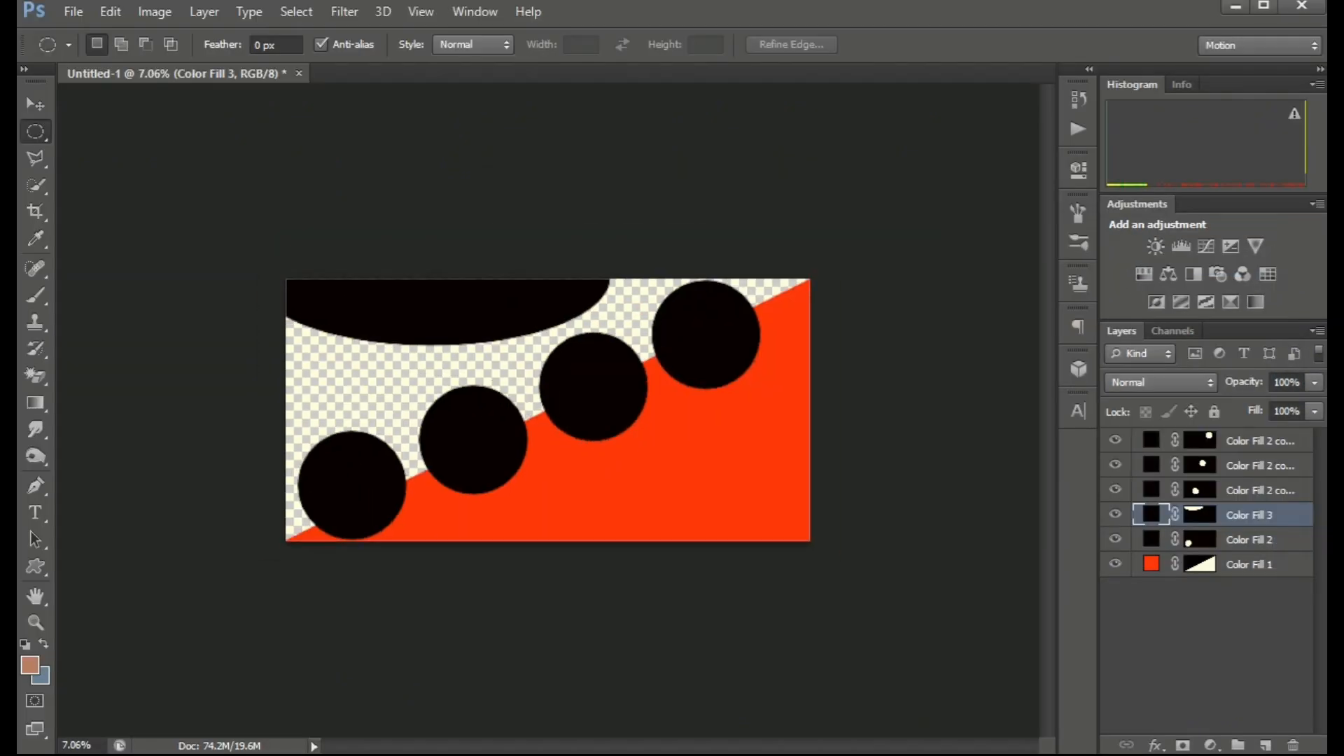
key(alt)
key(f)
key(Down)
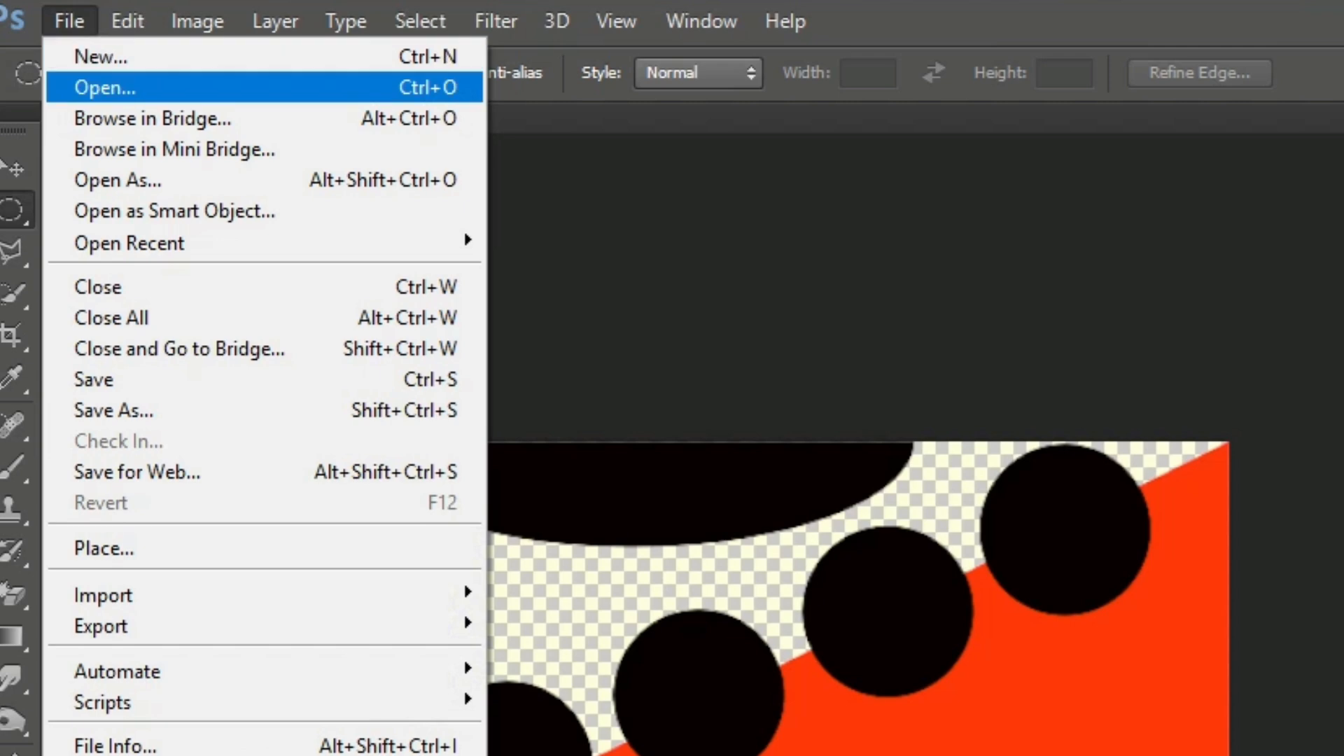
key(Return)
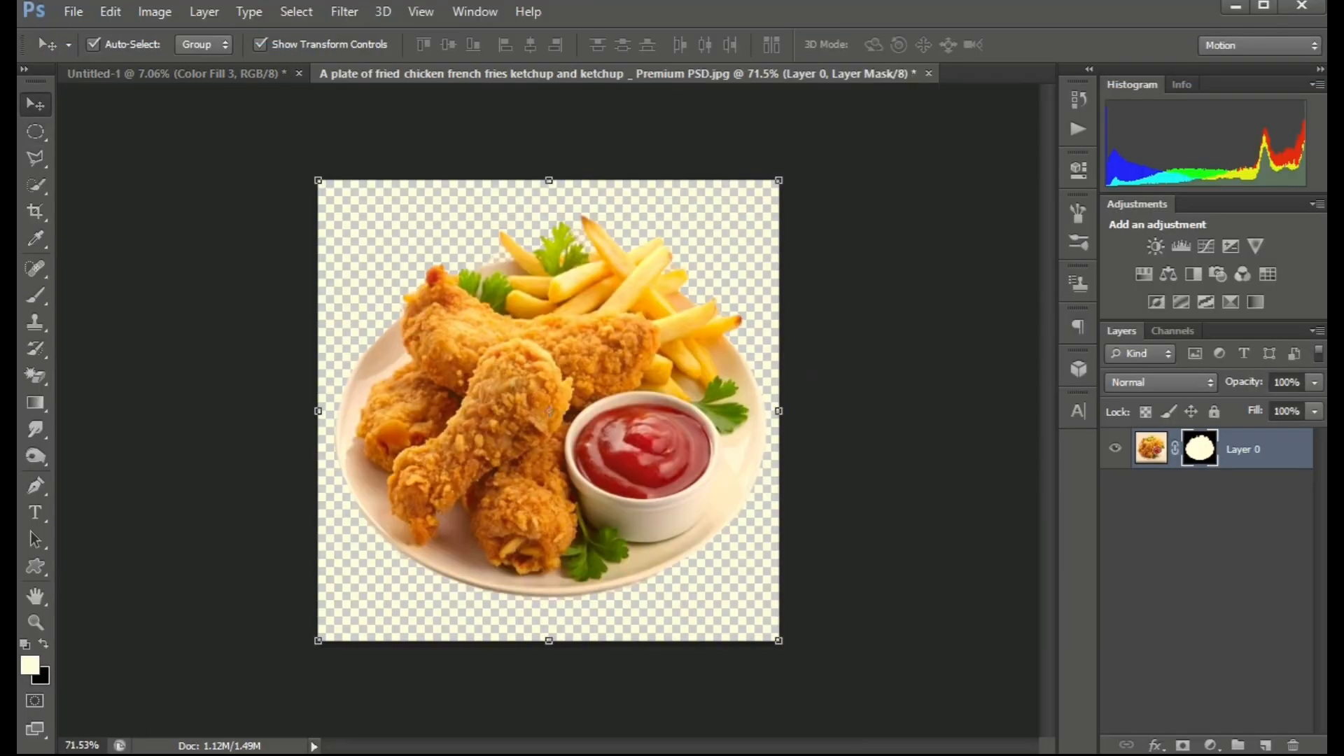
drag(518, 306, 441, 472)
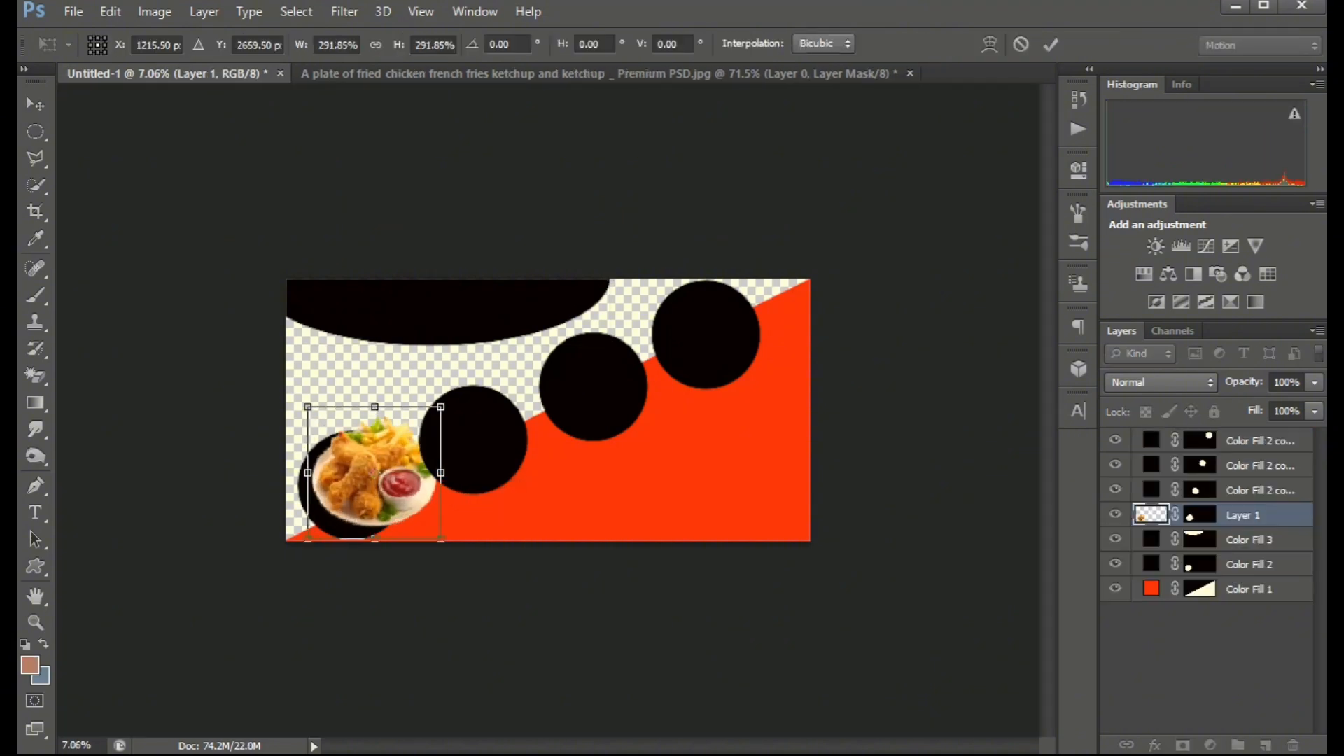
drag(410, 427, 387, 437)
key(Return)
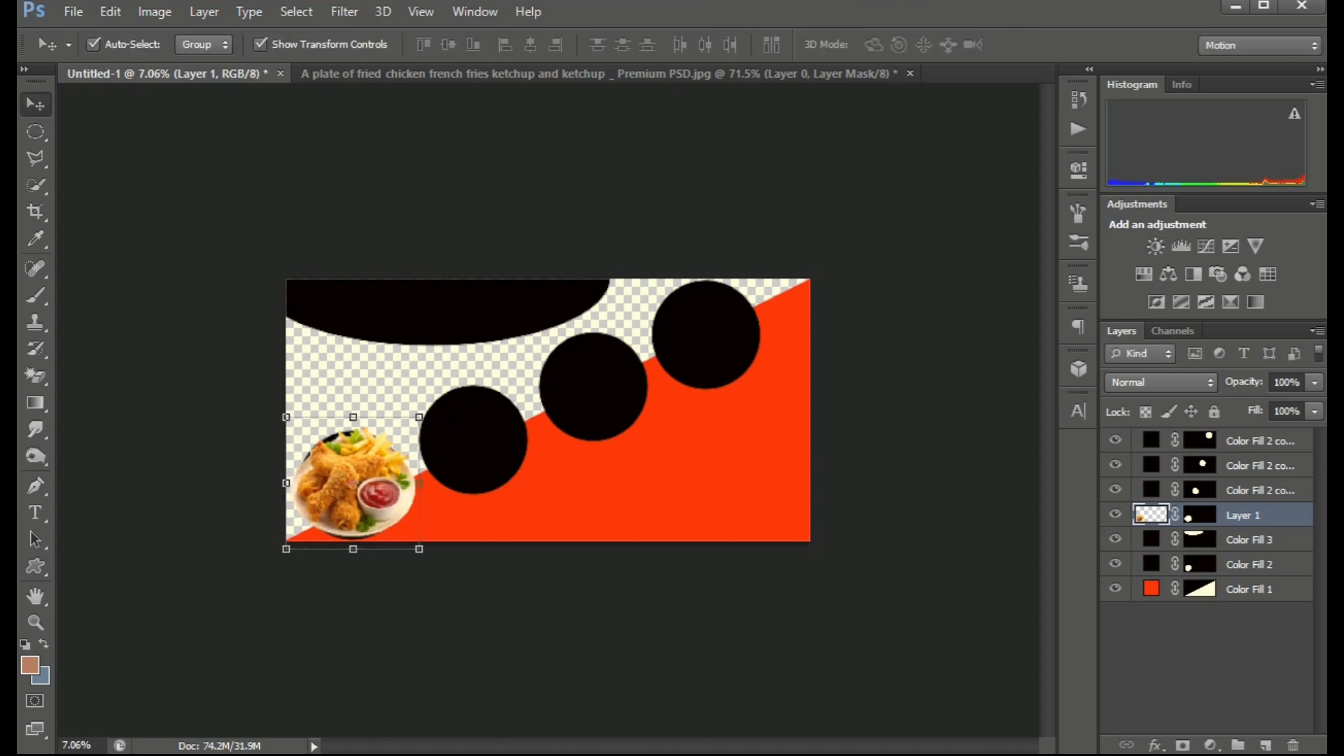
Rearrange the layers so the food image layer sits directly above the lower-left circle's layer.
drag(376, 457, 467, 472)
click(352, 483)
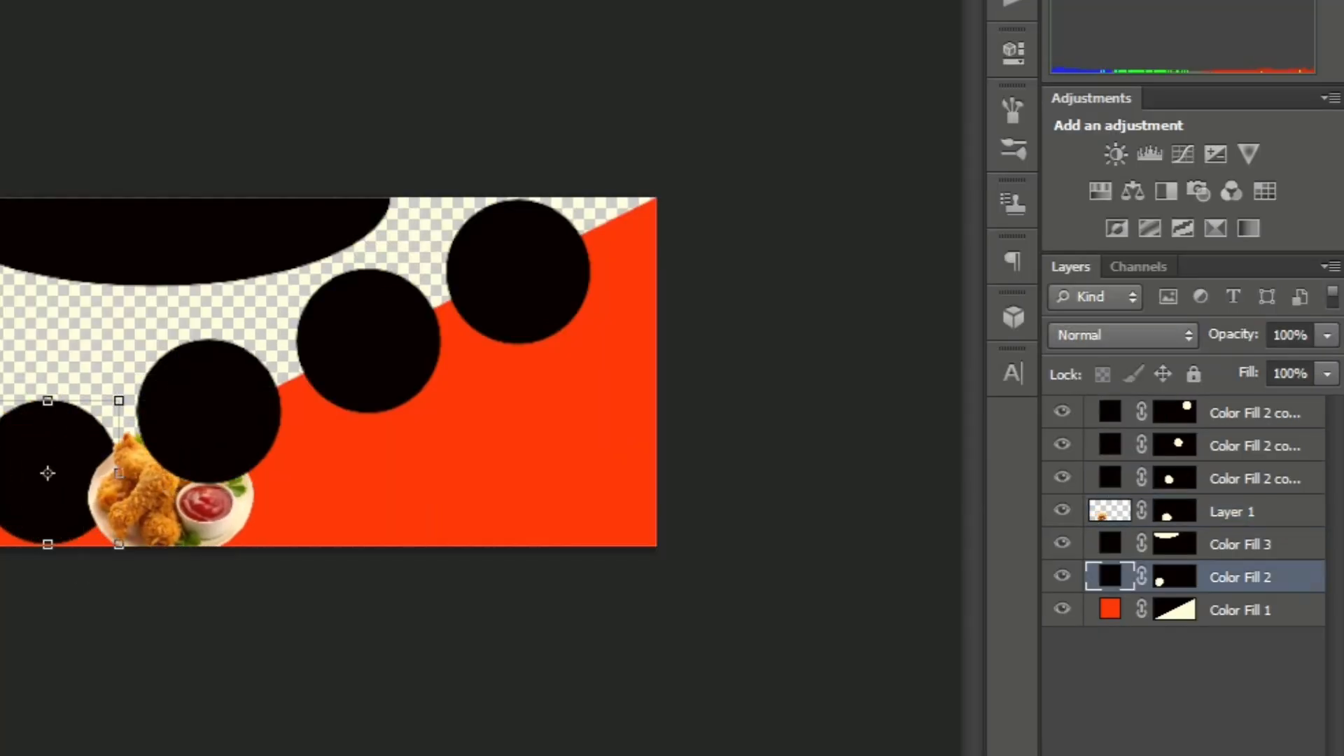
key(ctrl+bracketright)
key(ctrl+bracketright)
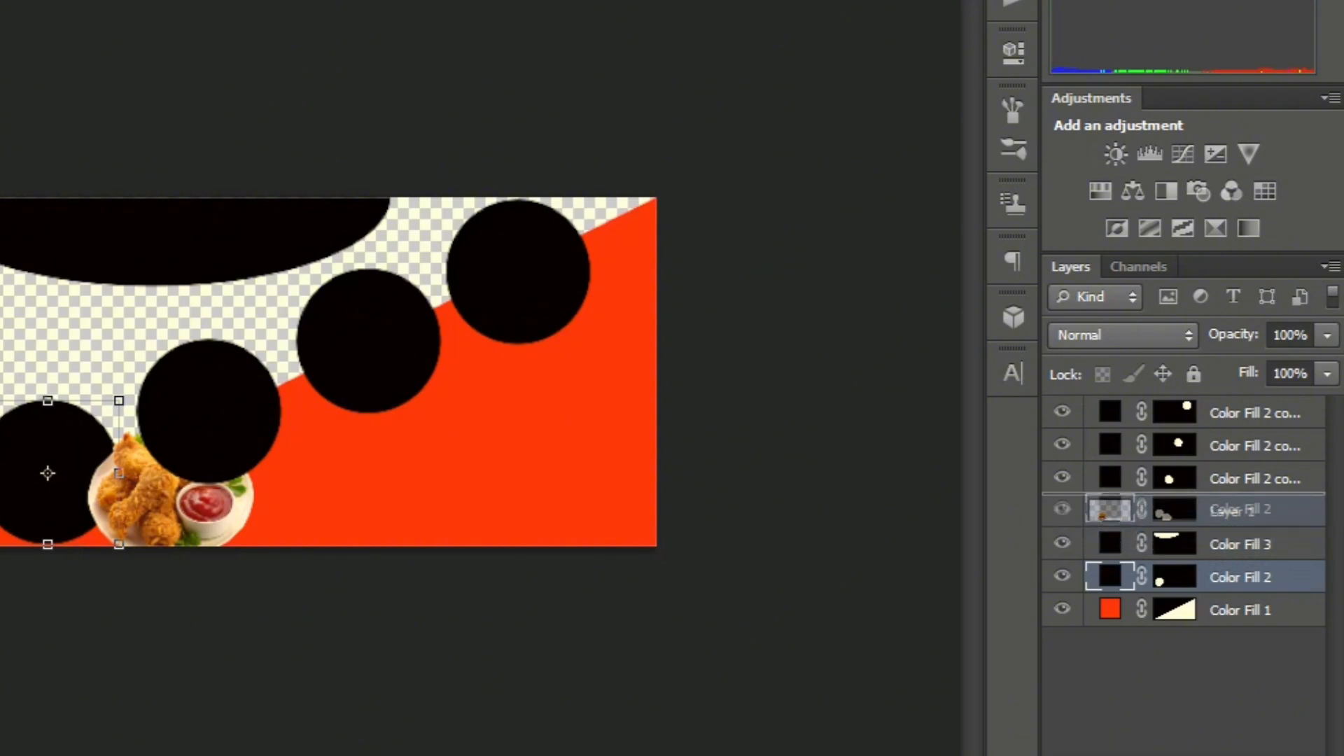
drag(1232, 544, 1232, 500)
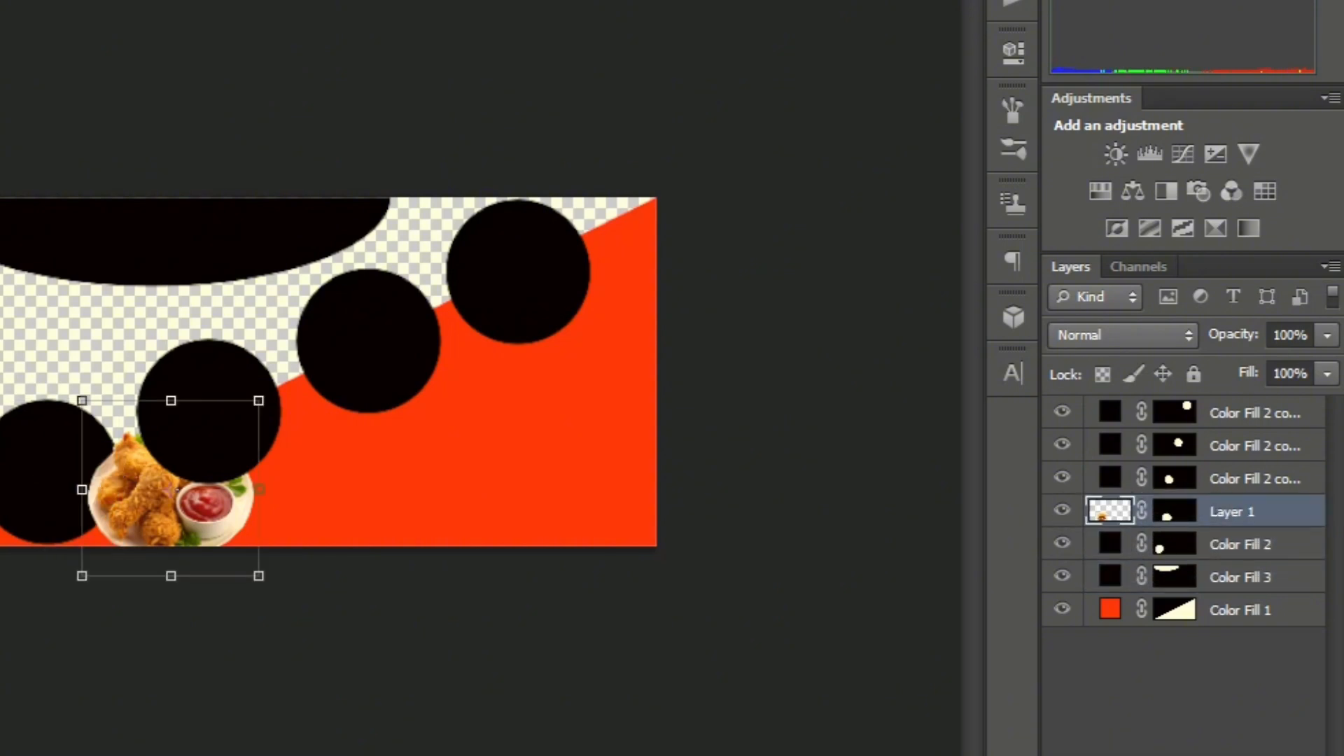
Move the food image over the lower-left circle and create a clipping mask to that circle.
drag(168, 490, 47, 474)
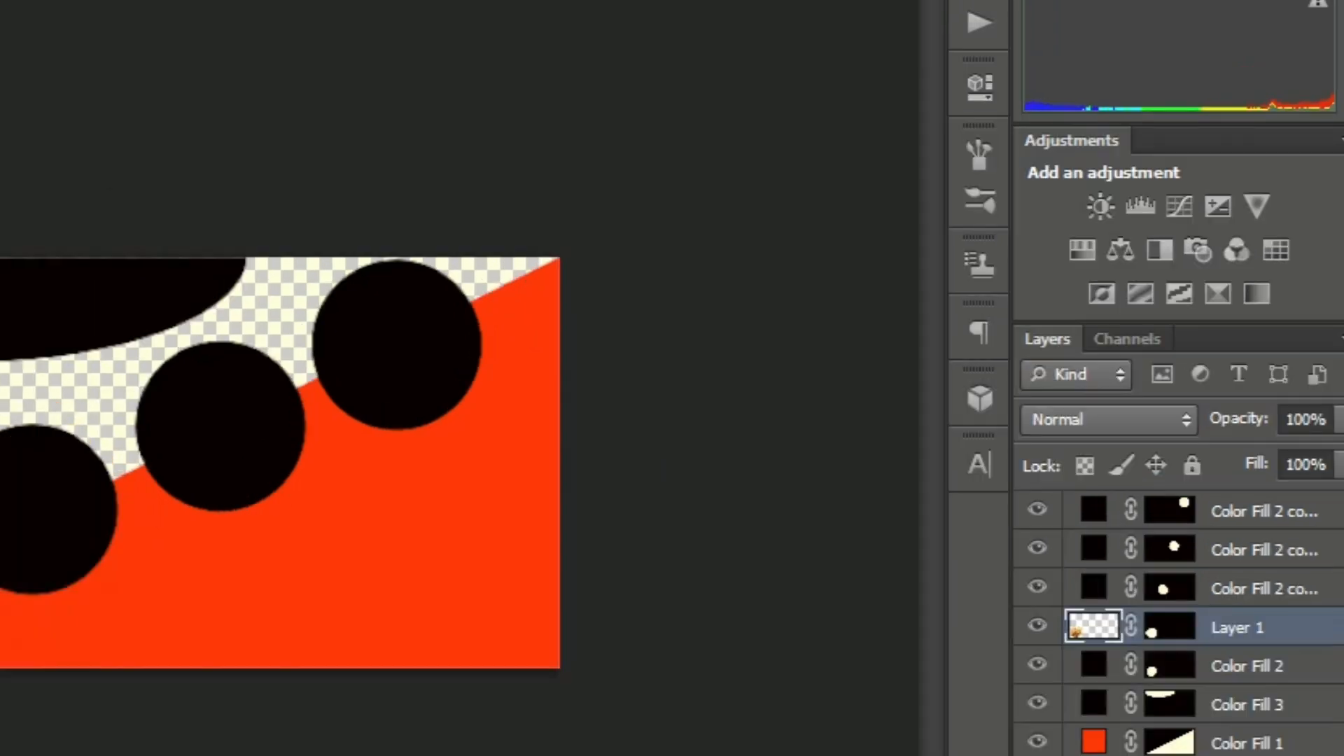
right_click(1254, 511)
click(1162, 284)
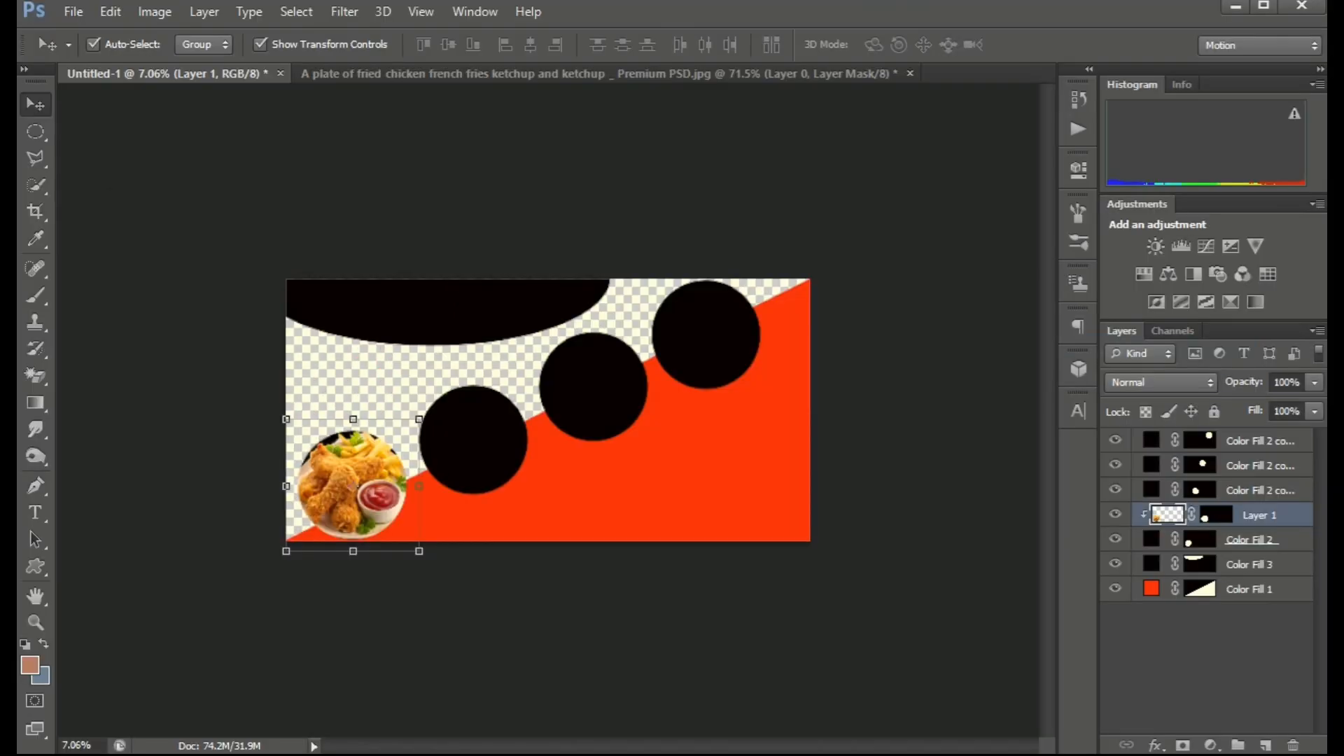
Enlarge the fried chicken image slightly and center it within the lower-left circle.
drag(365, 491, 367, 484)
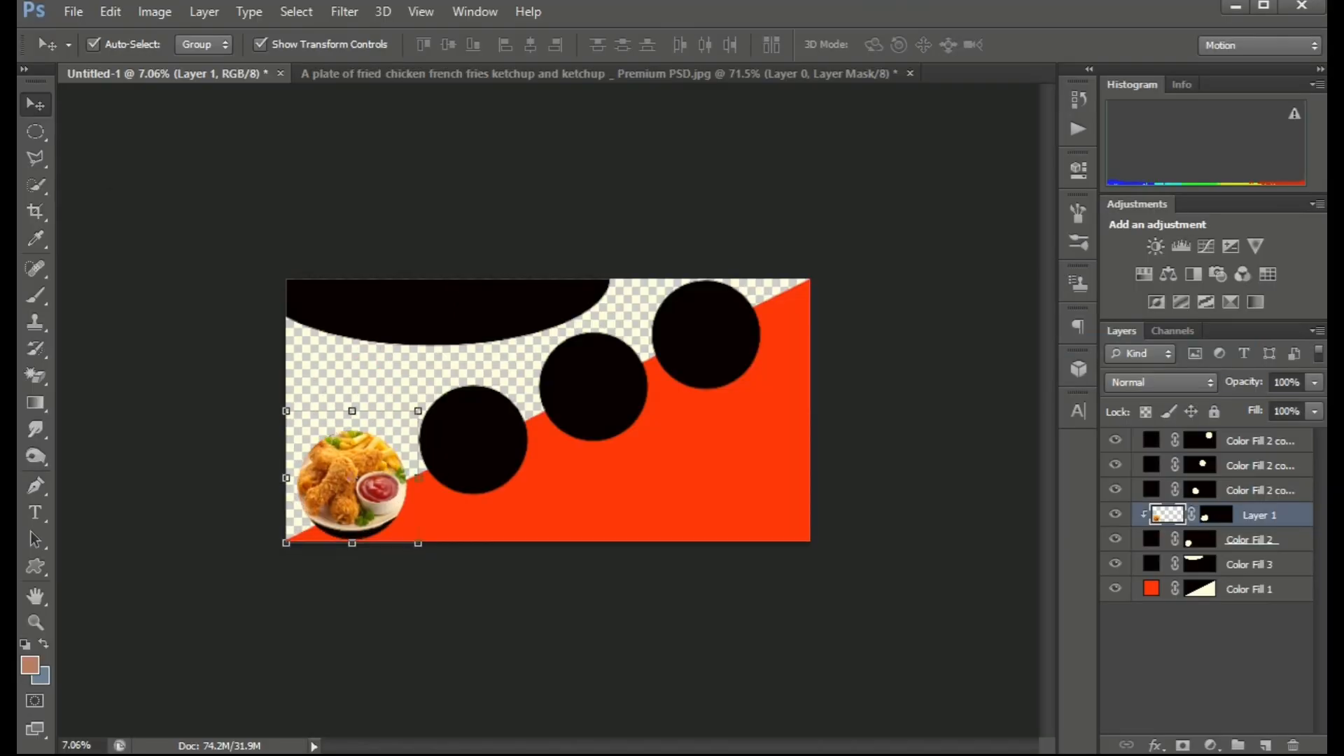
key(ctrl+t)
drag(418, 543, 423, 548)
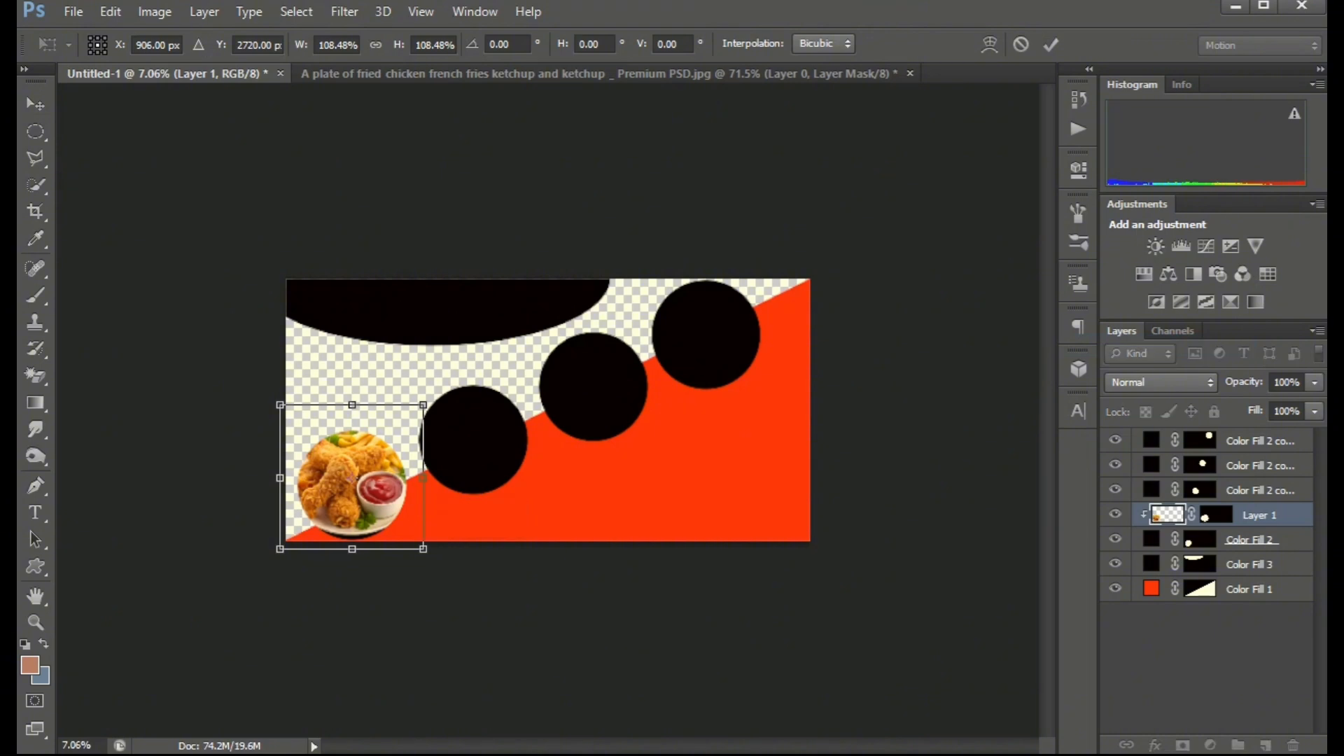
drag(402, 462, 399, 469)
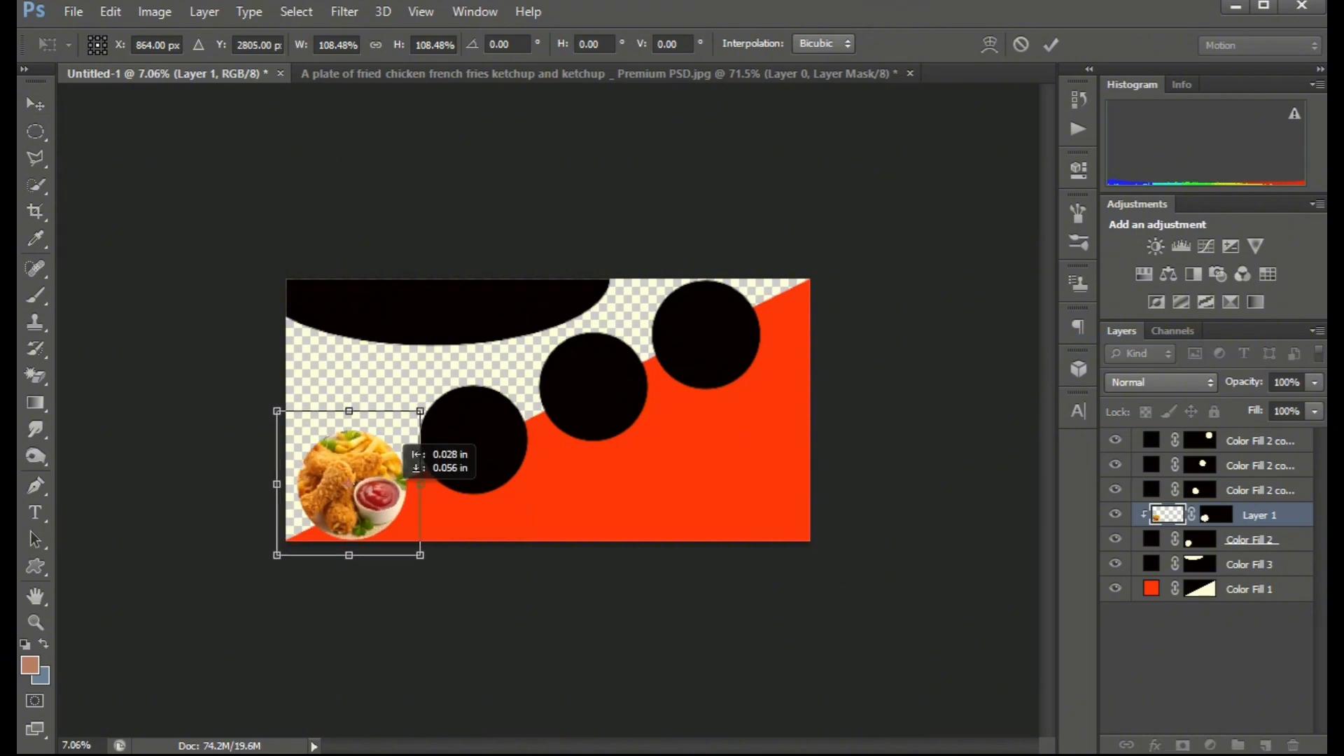
key(Return)
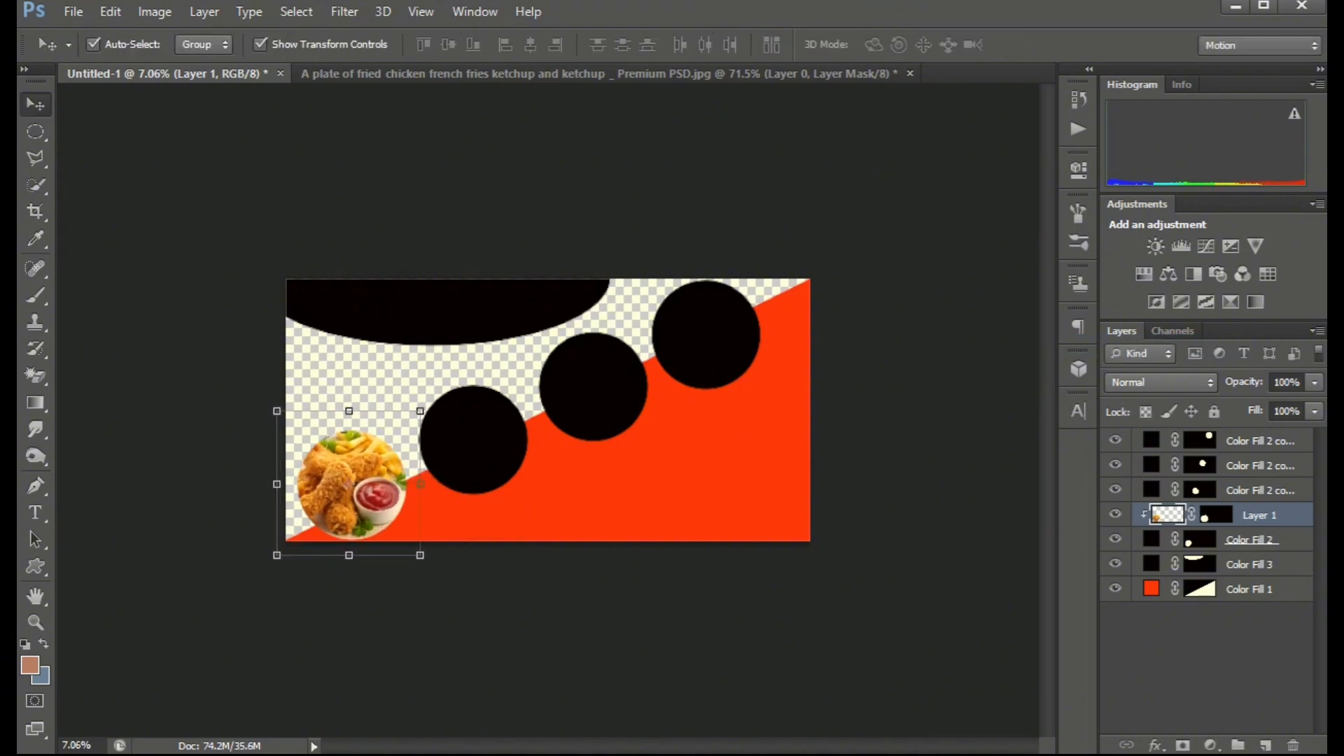
Close the fried chicken source document without saving.
key(ctrl+Tab)
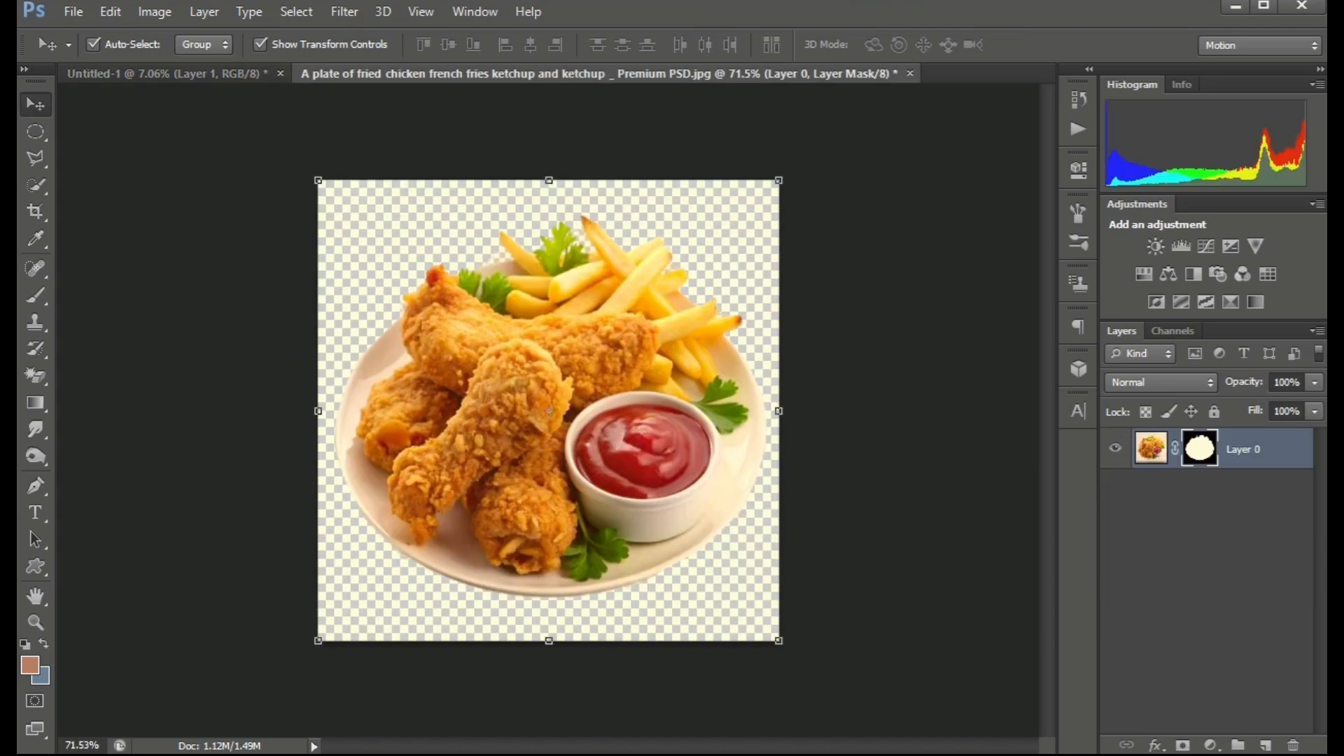
key(ctrl+w)
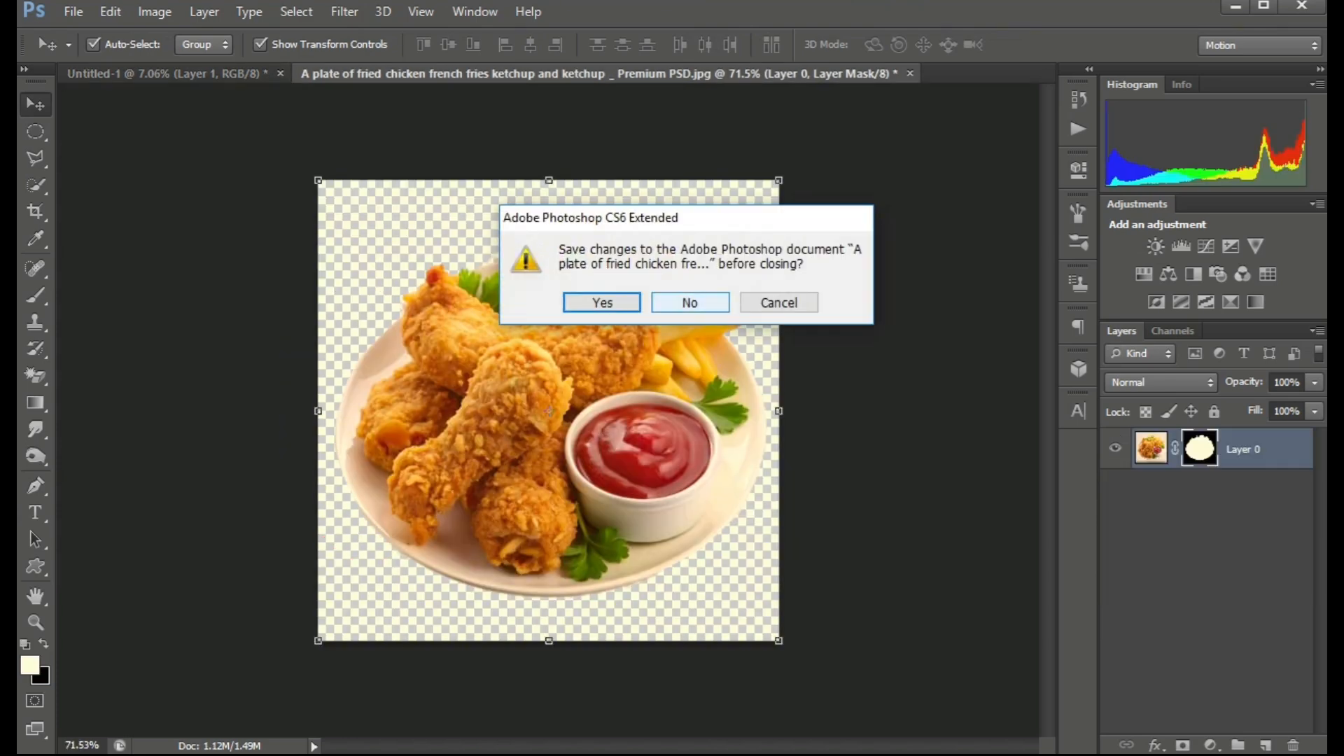
key(n)
Open the noodles image from the food folder and drag it into the banner document.
click(73, 12)
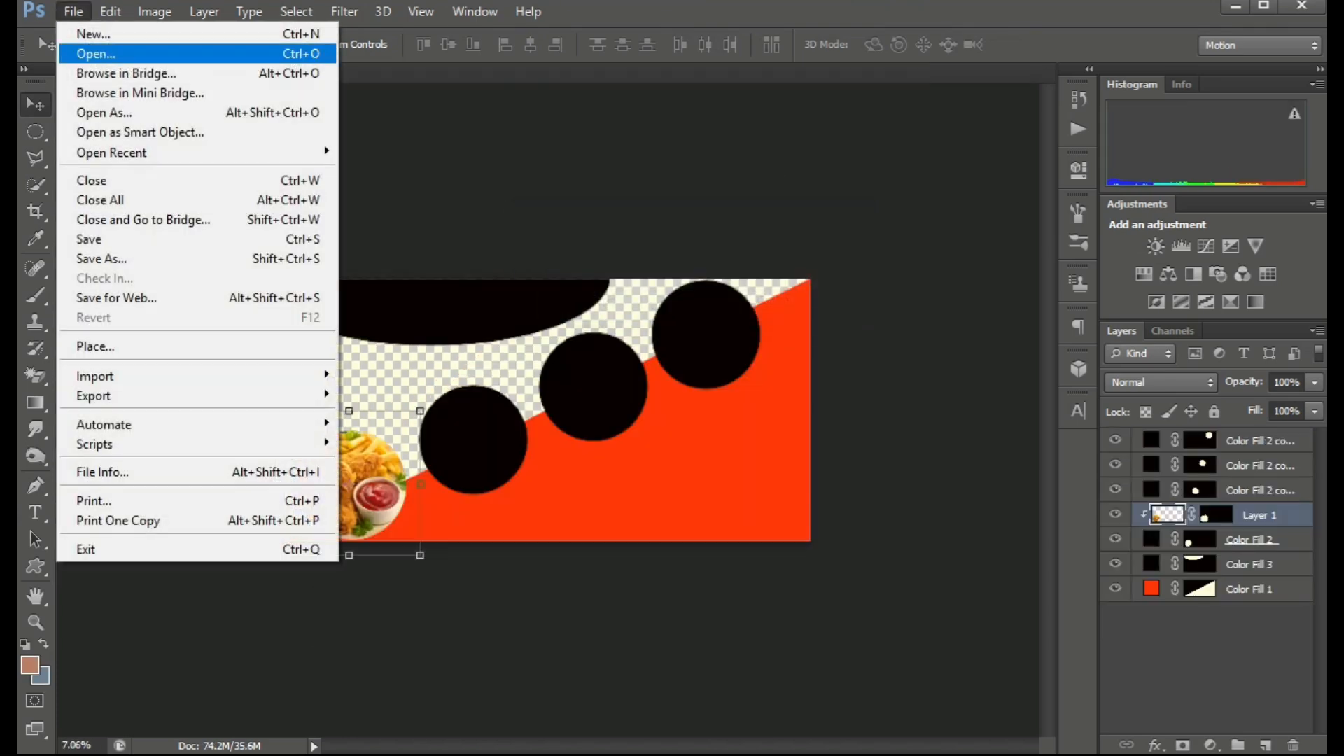
click(95, 53)
click(426, 231)
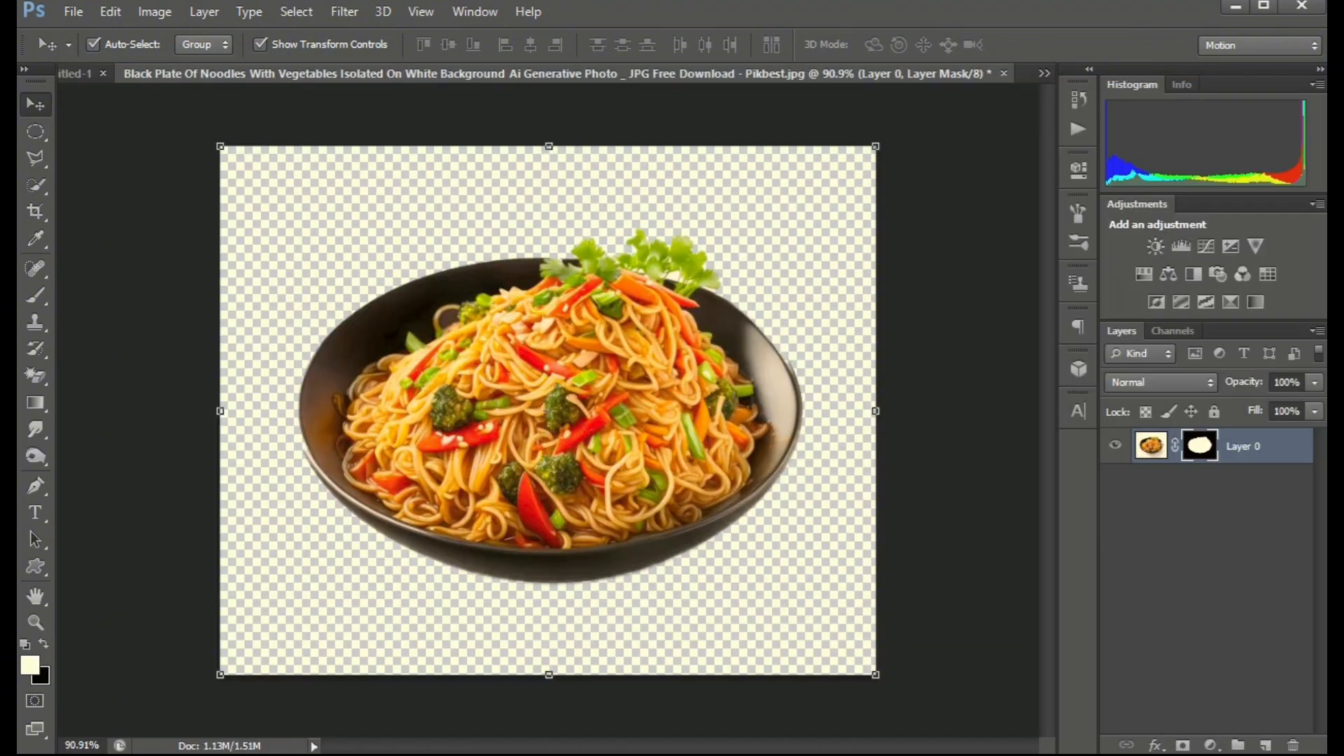
drag(511, 371, 471, 468)
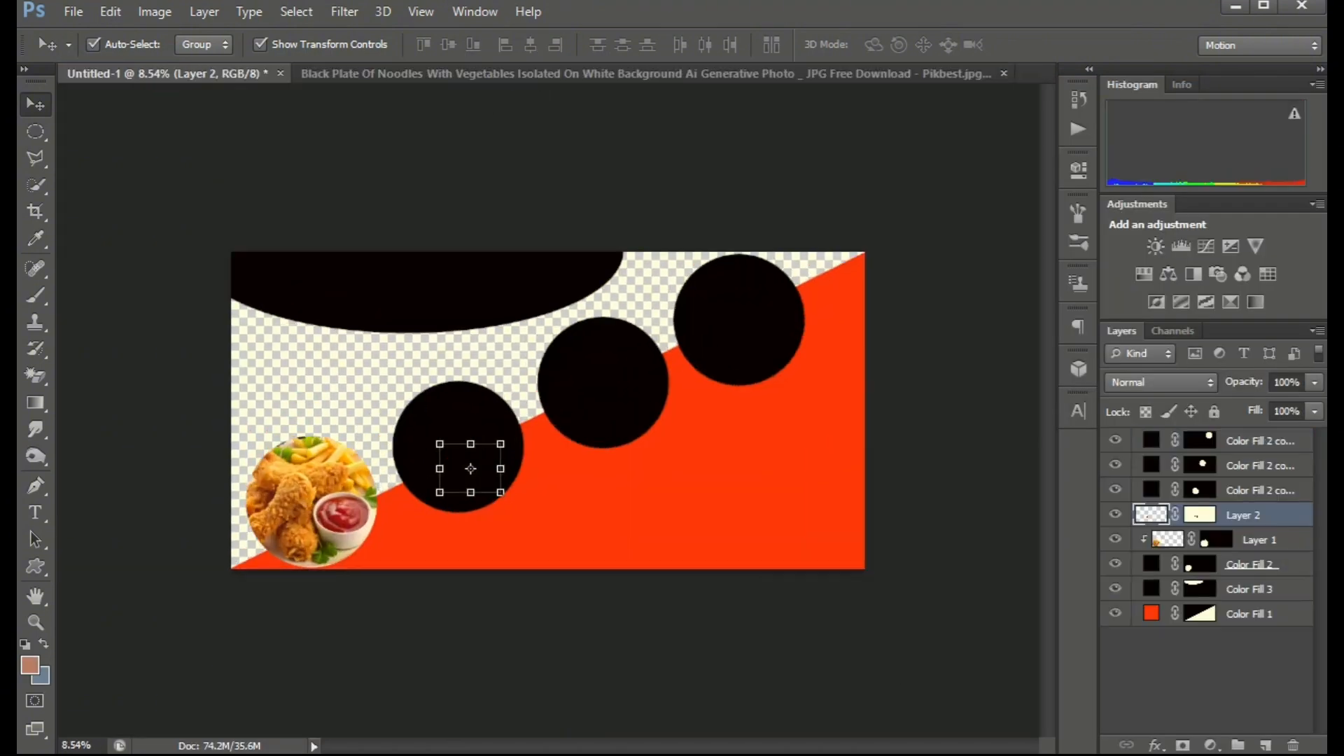
Place the noodles layer directly above the second circle's layer and clip it to that circle.
key(ctrl+plus)
click(1260, 490)
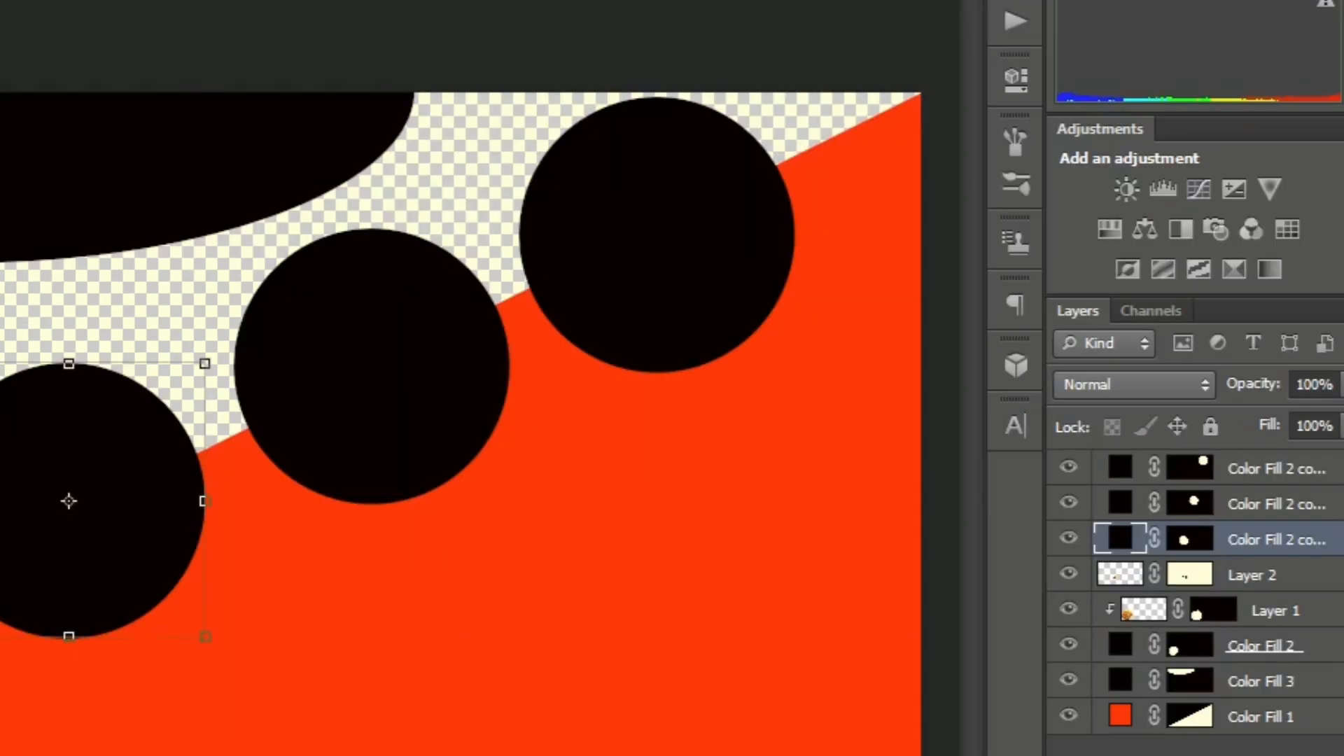
mouse_move(1151, 515)
mouse_down()
mouse_move(1151, 487)
mouse_move(1150, 525)
mouse_up()
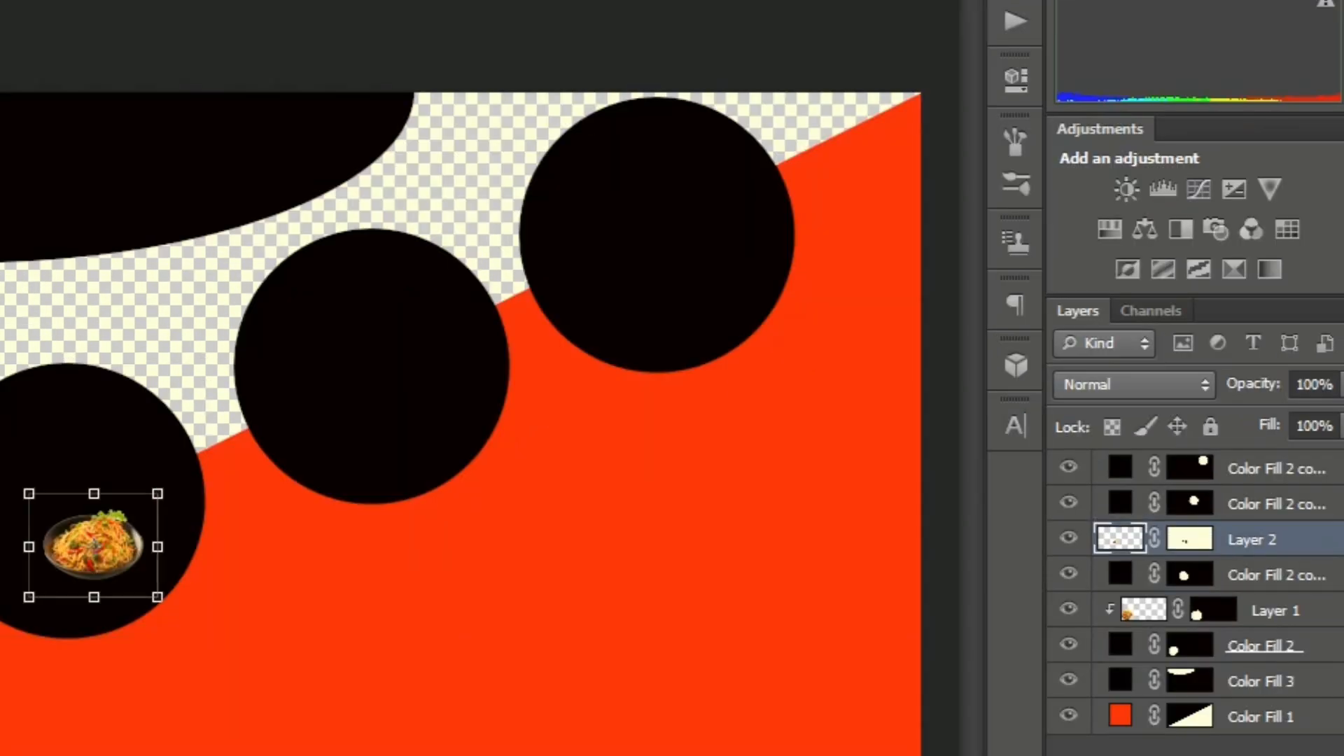
click(1260, 574)
click(1252, 539)
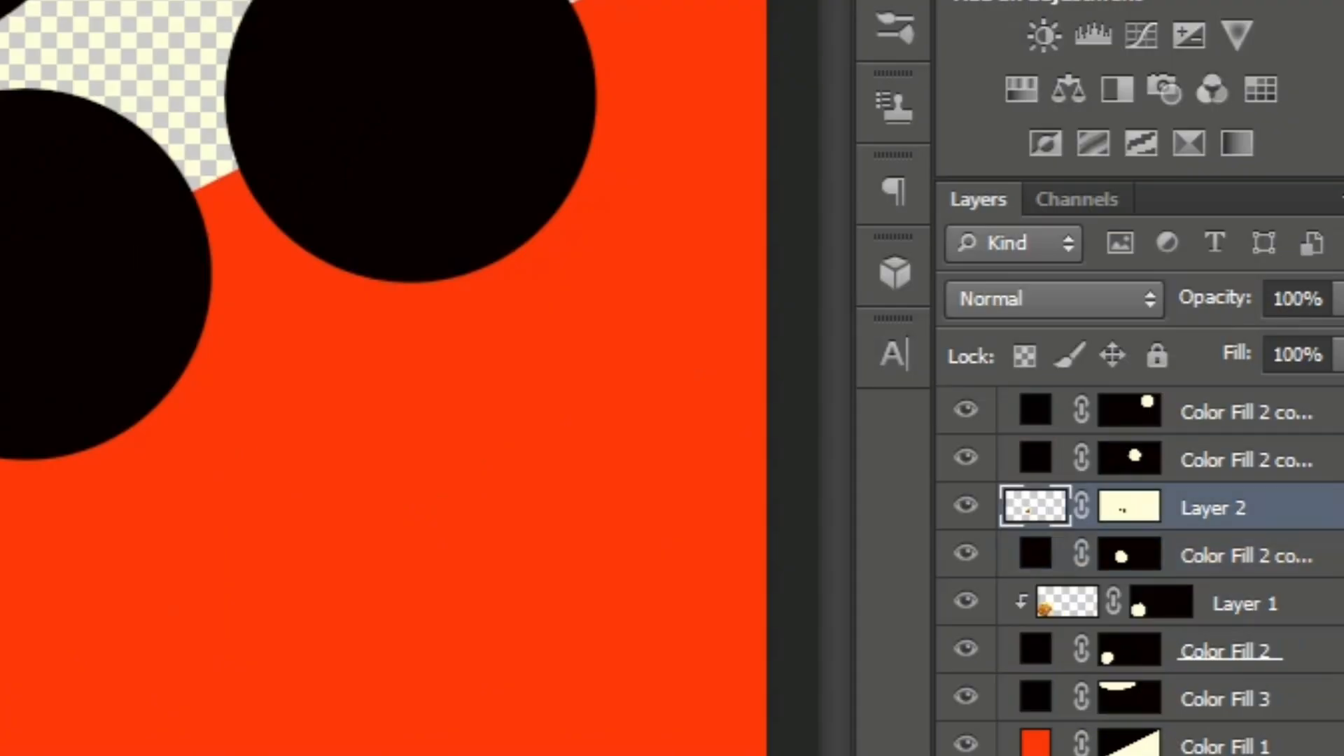
right_click(1252, 539)
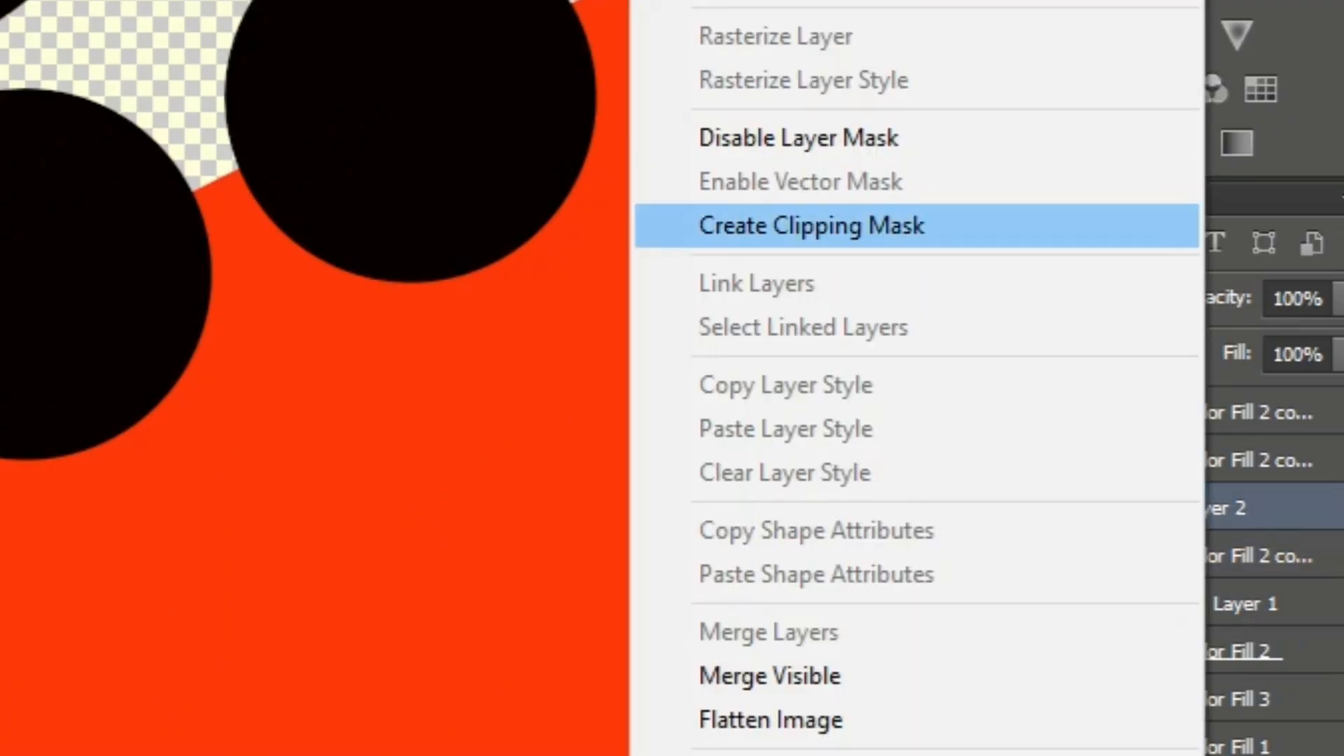
click(812, 225)
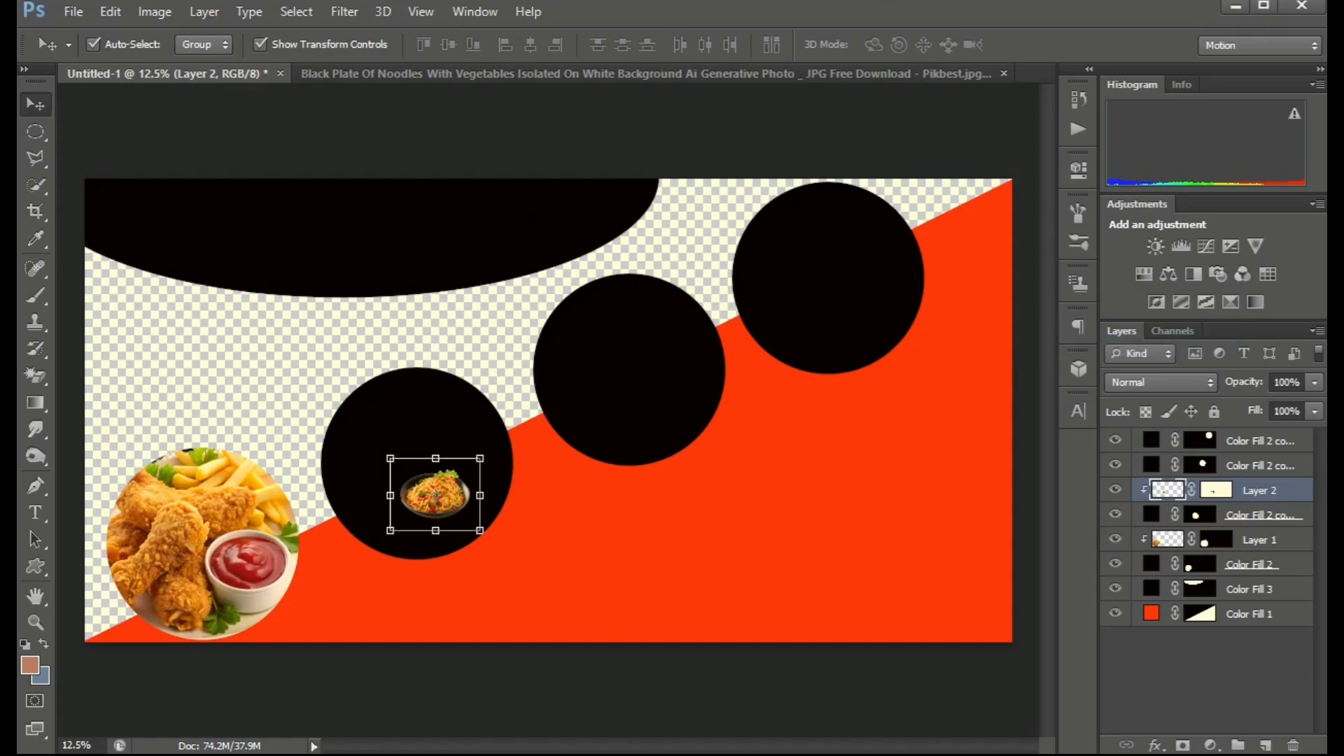
Enlarge the noodles image and position it to fill the second circle.
drag(480, 531, 618, 630)
drag(434, 493, 407, 466)
drag(408, 317, 407, 298)
key(Return)
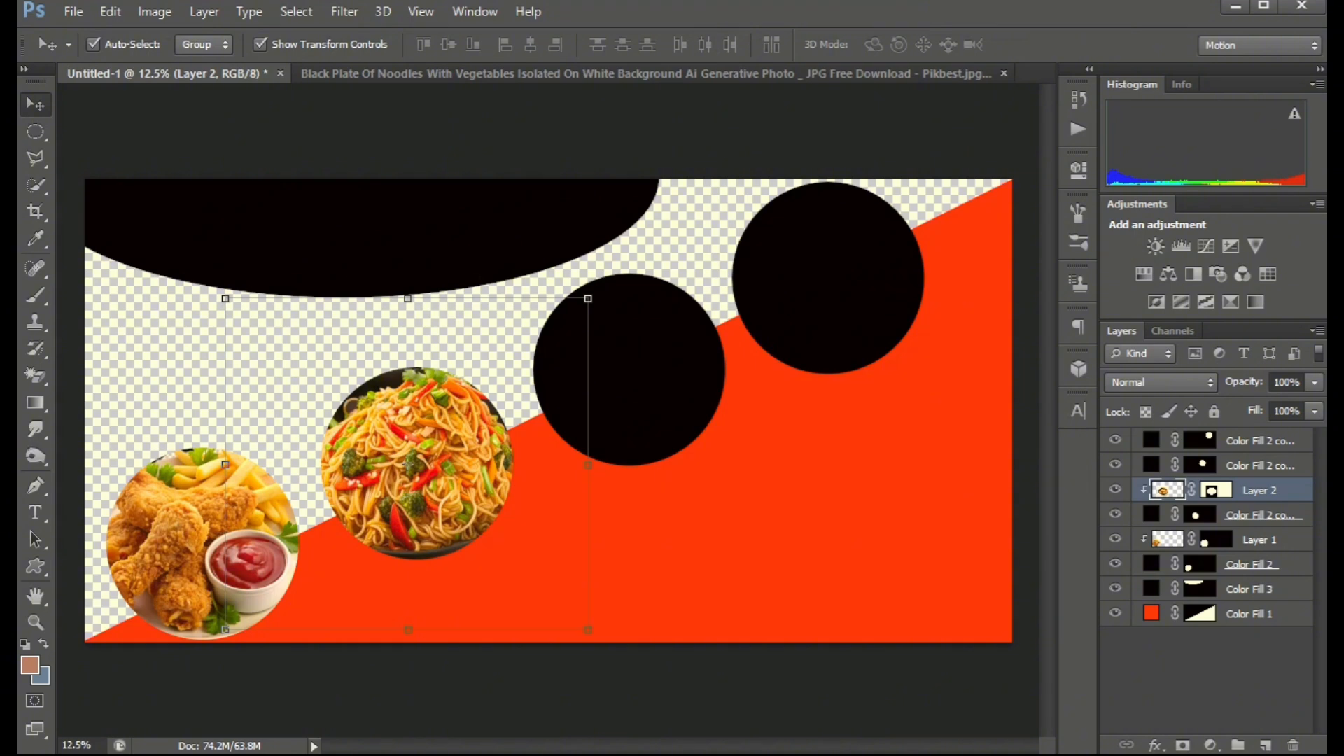
Close the noodles source document without saving.
scroll(658, 511, down, 1)
click(657, 511)
scroll(658, 511, down, 3)
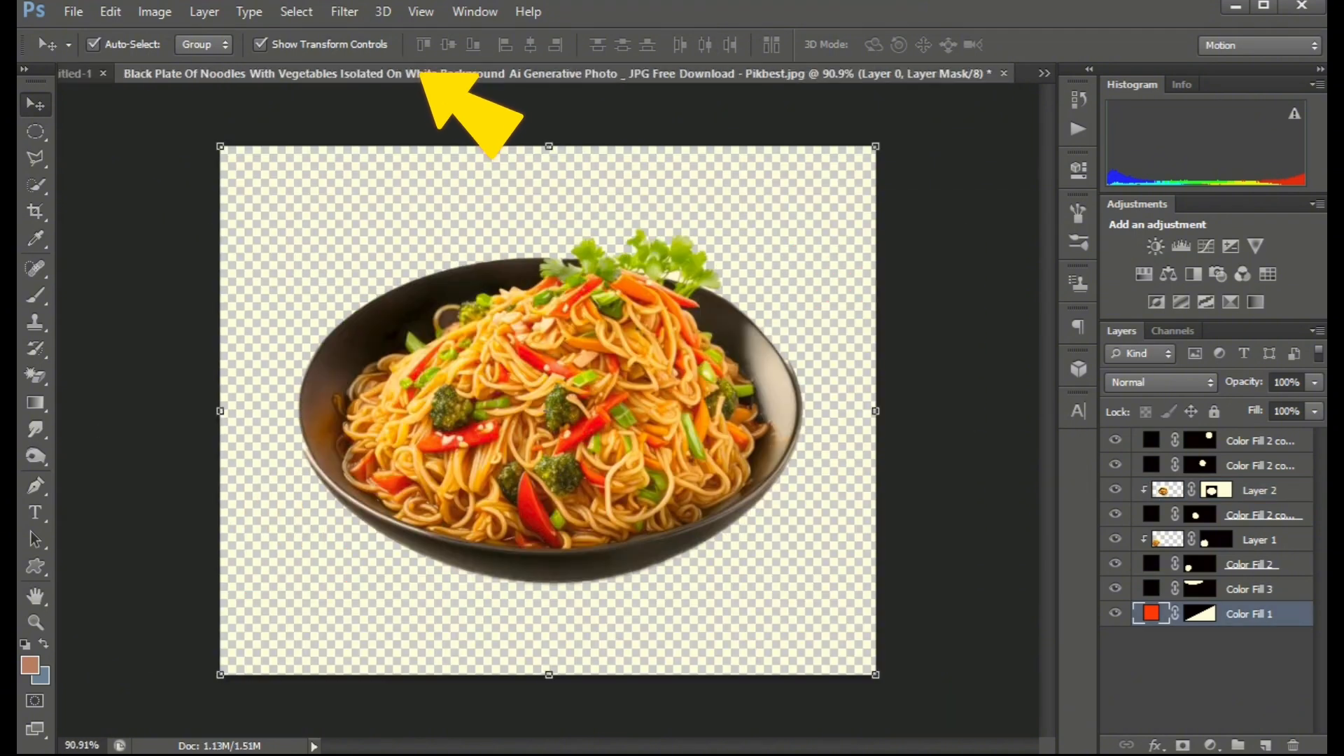
click(427, 74)
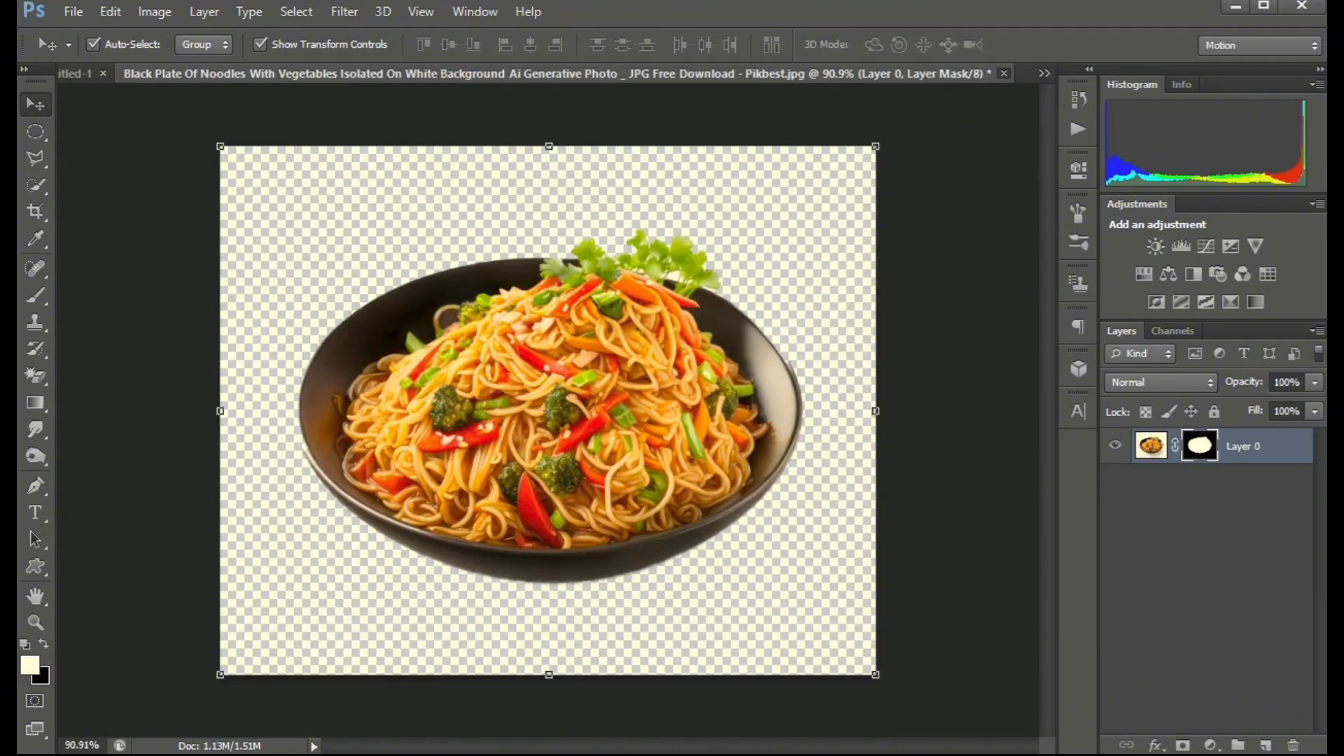
click(1003, 74)
click(690, 300)
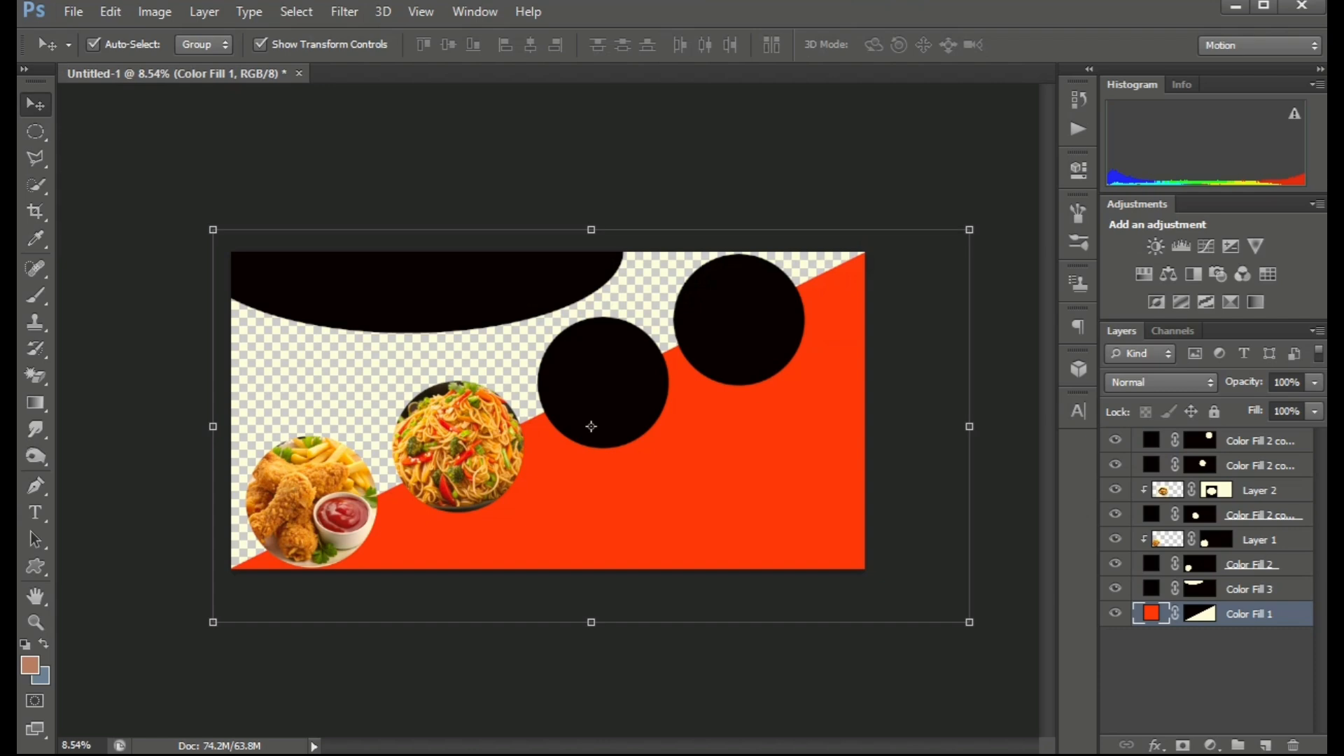
Open the roasted chicken on a white background image and drag it into the banner over the third circle.
click(74, 12)
click(84, 51)
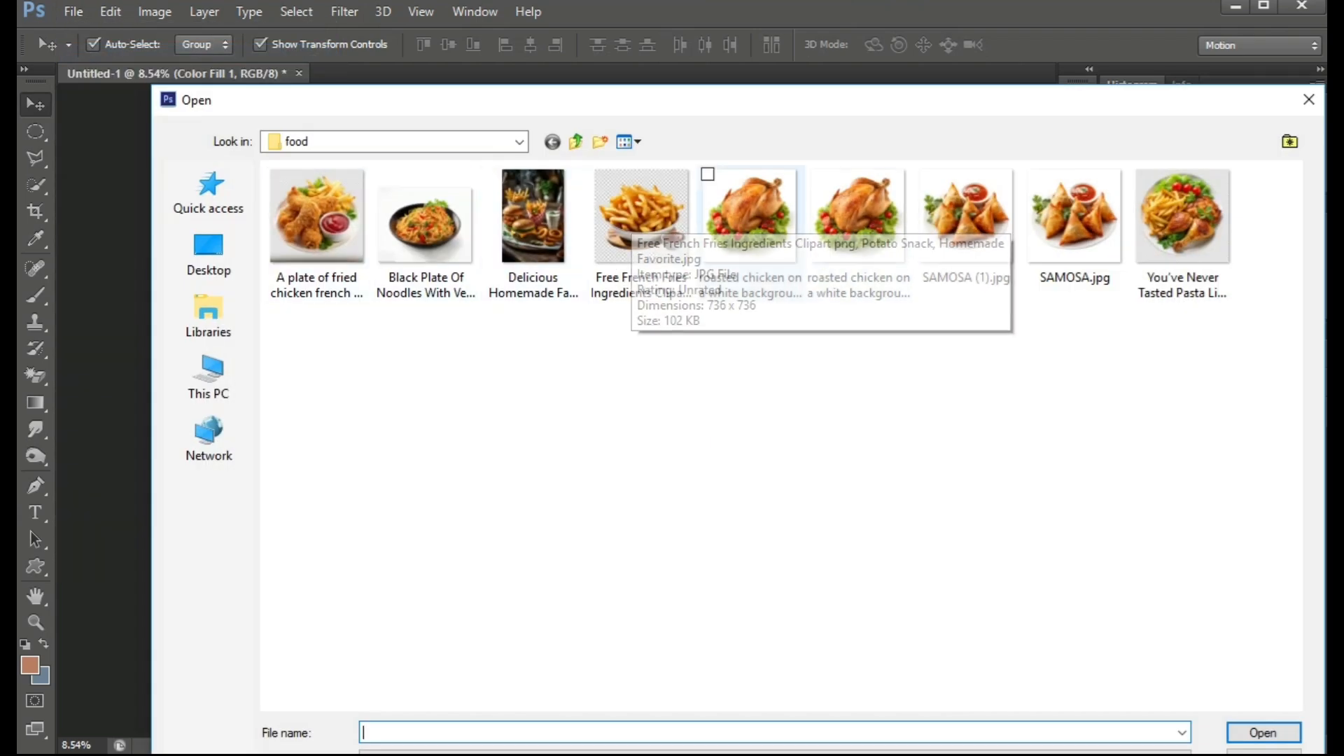
double_click(857, 217)
drag(437, 162, 600, 383)
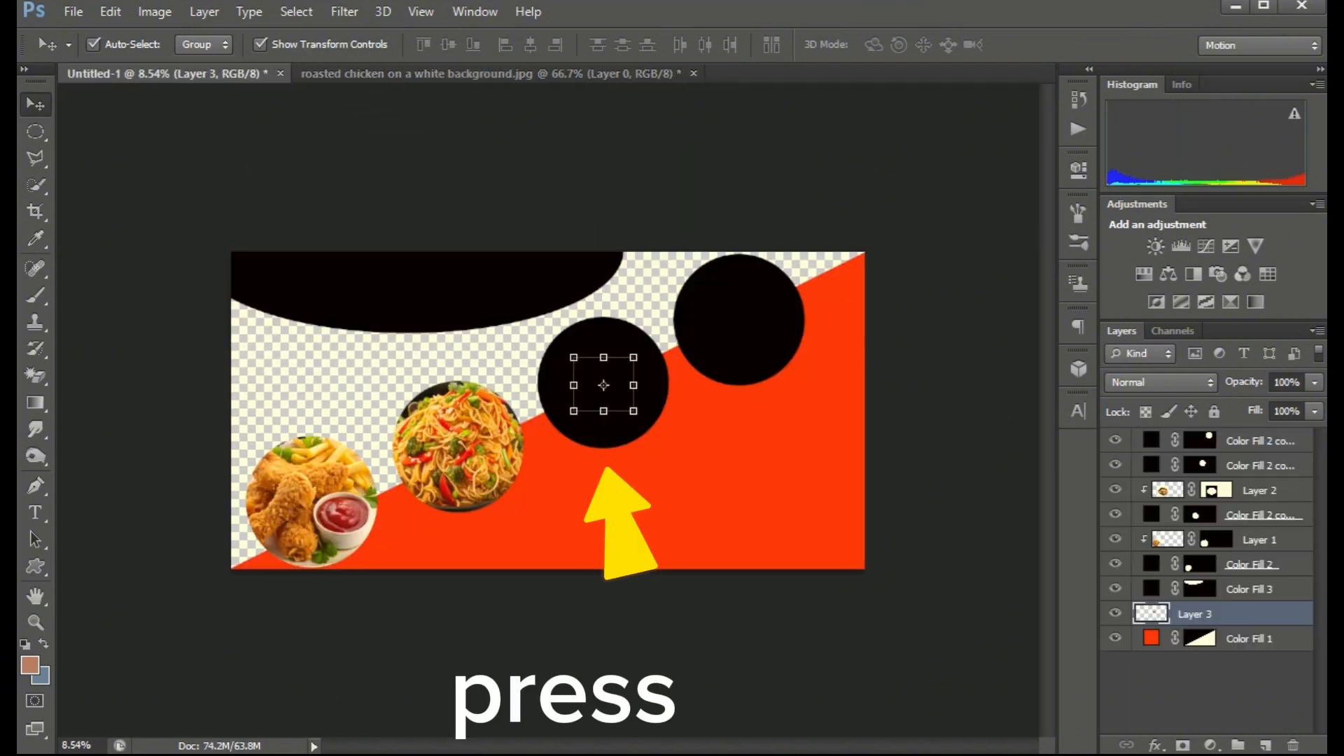
key(ctrl+t)
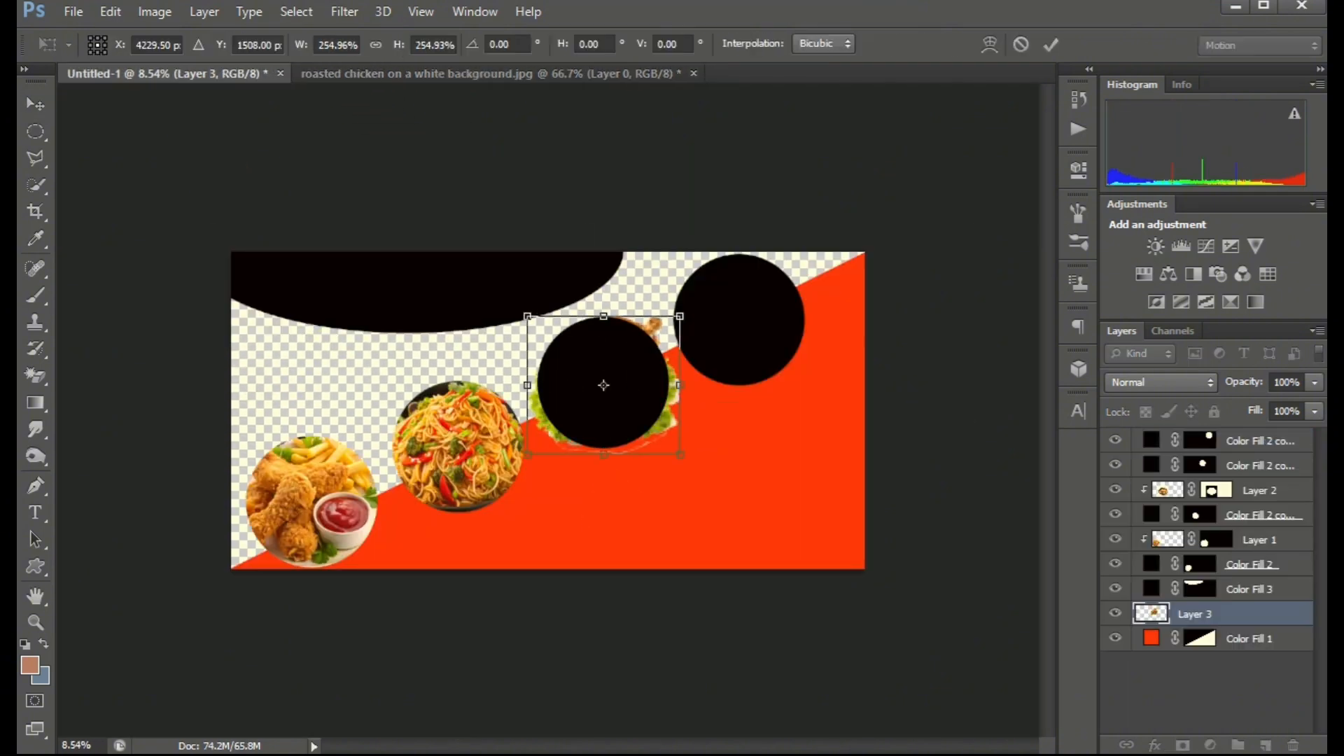
key(Return)
Move the roasted chicken layer above the third circle's layer and create a clipping mask to it.
click(603, 385)
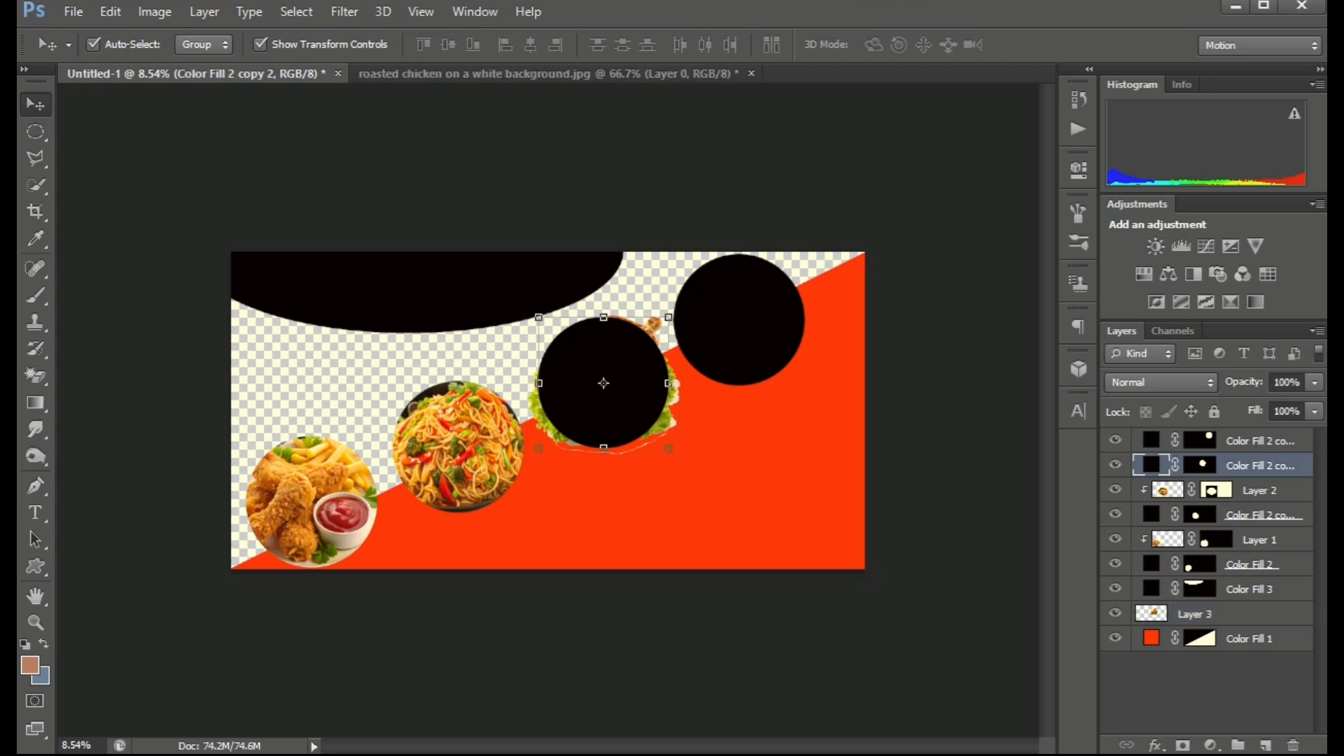
drag(1256, 490, 1257, 488)
click(1232, 613)
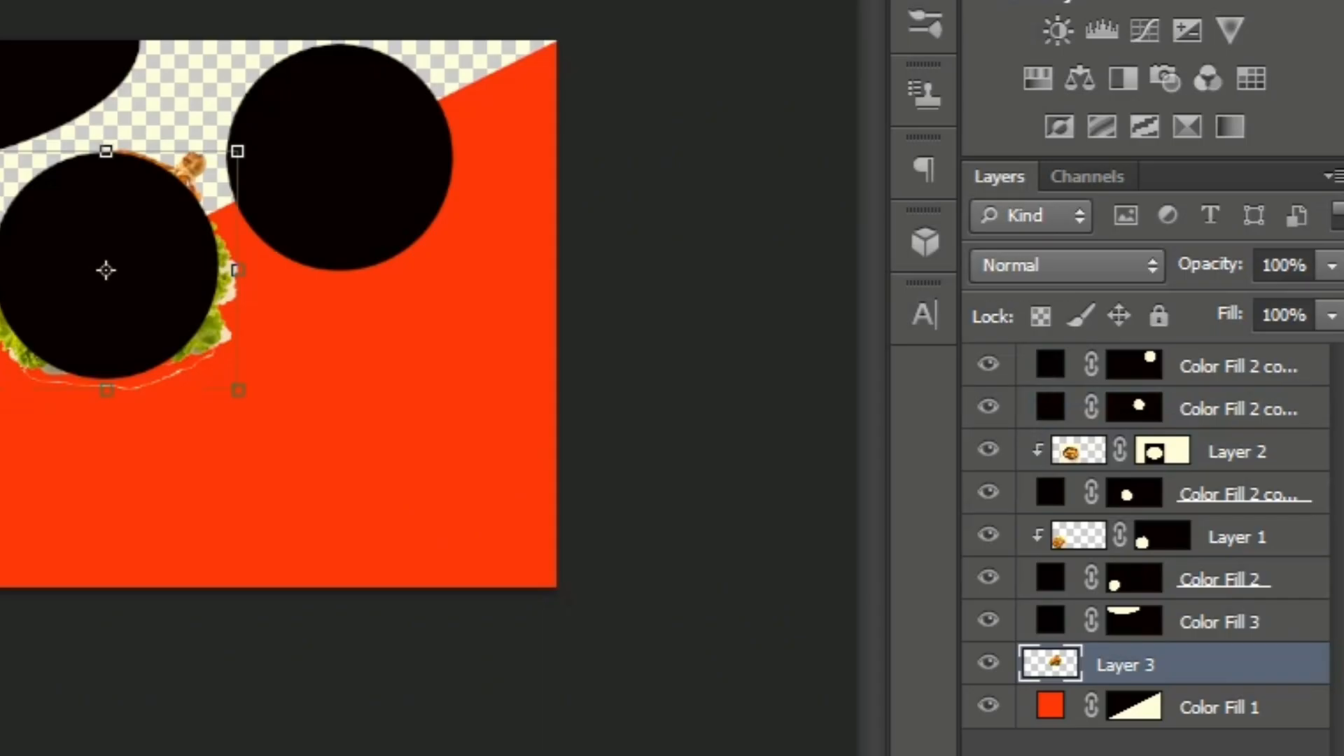
drag(1231, 613, 1231, 456)
drag(1120, 393, 1120, 387)
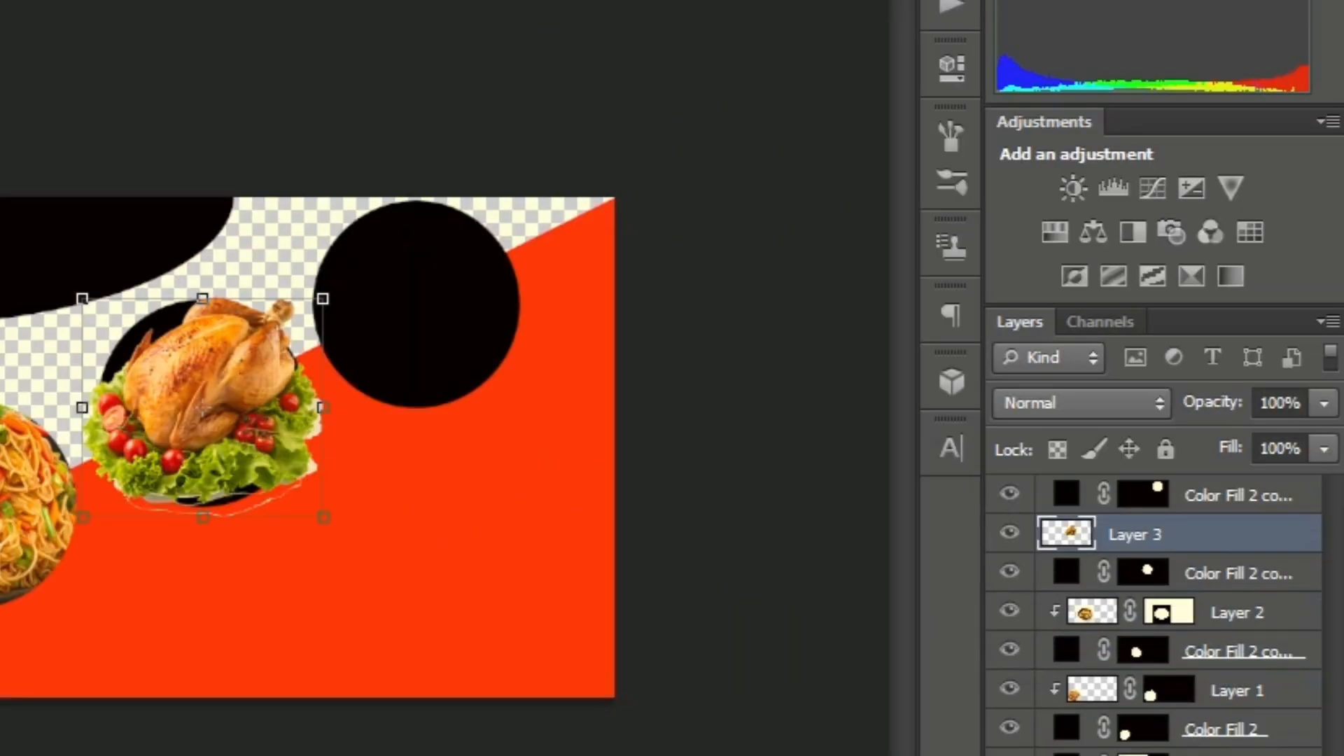
right_click(1134, 408)
click(920, 210)
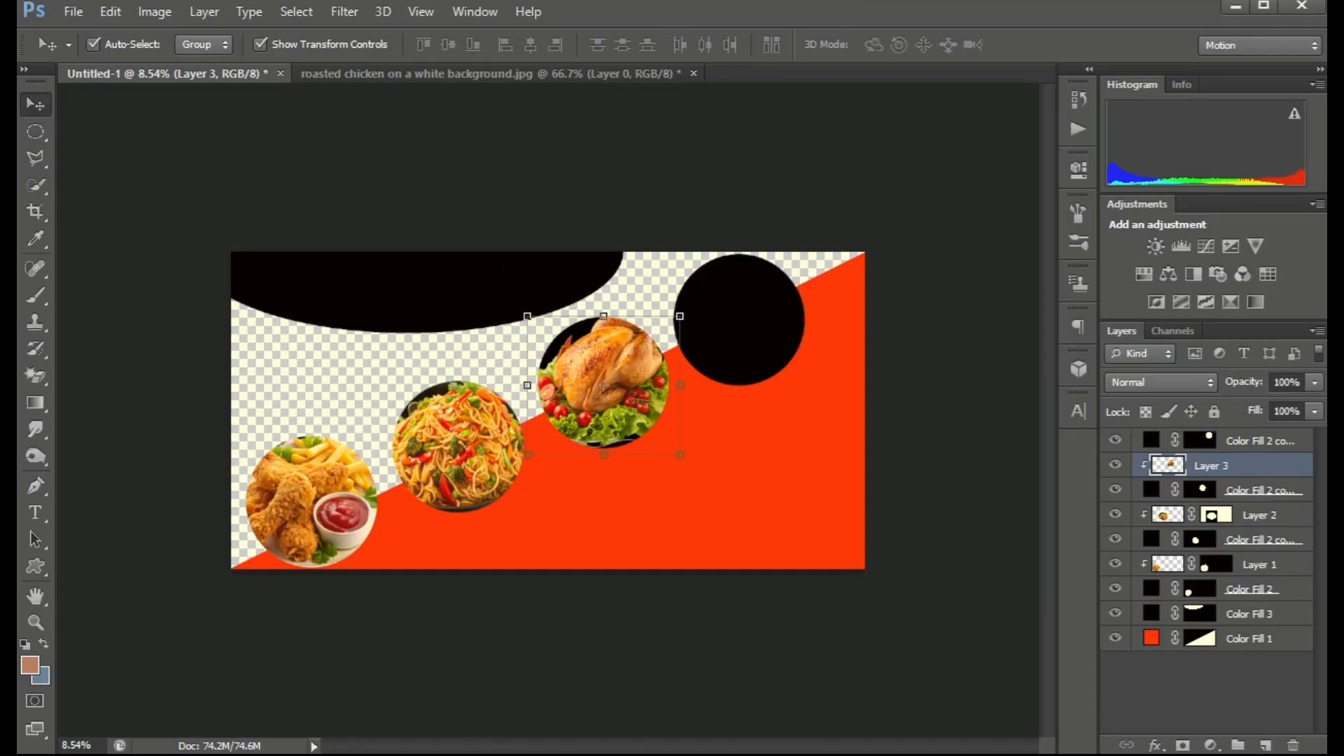
Resize and reposition the roasted chicken image to fill the third circle.
drag(679, 455, 695, 468)
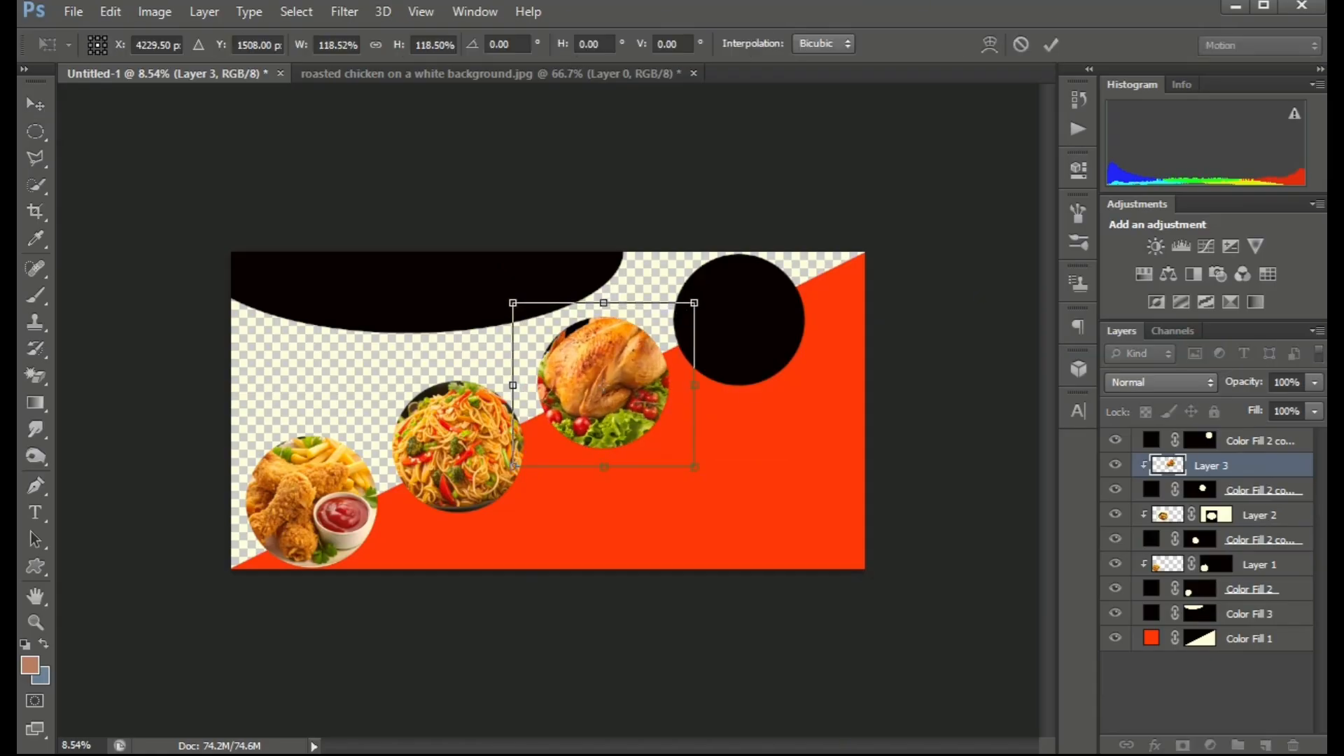
drag(629, 374, 625, 388)
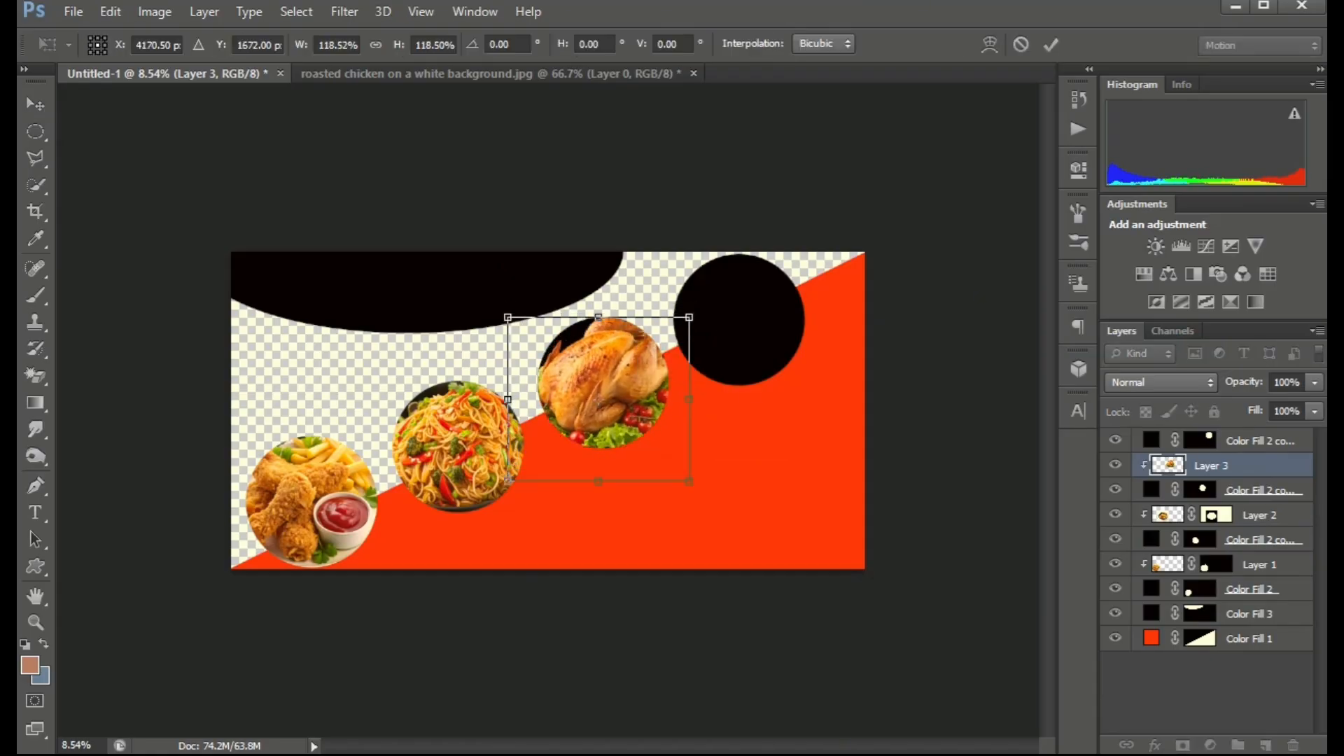
drag(507, 317, 514, 324)
drag(638, 368, 636, 363)
key(Return)
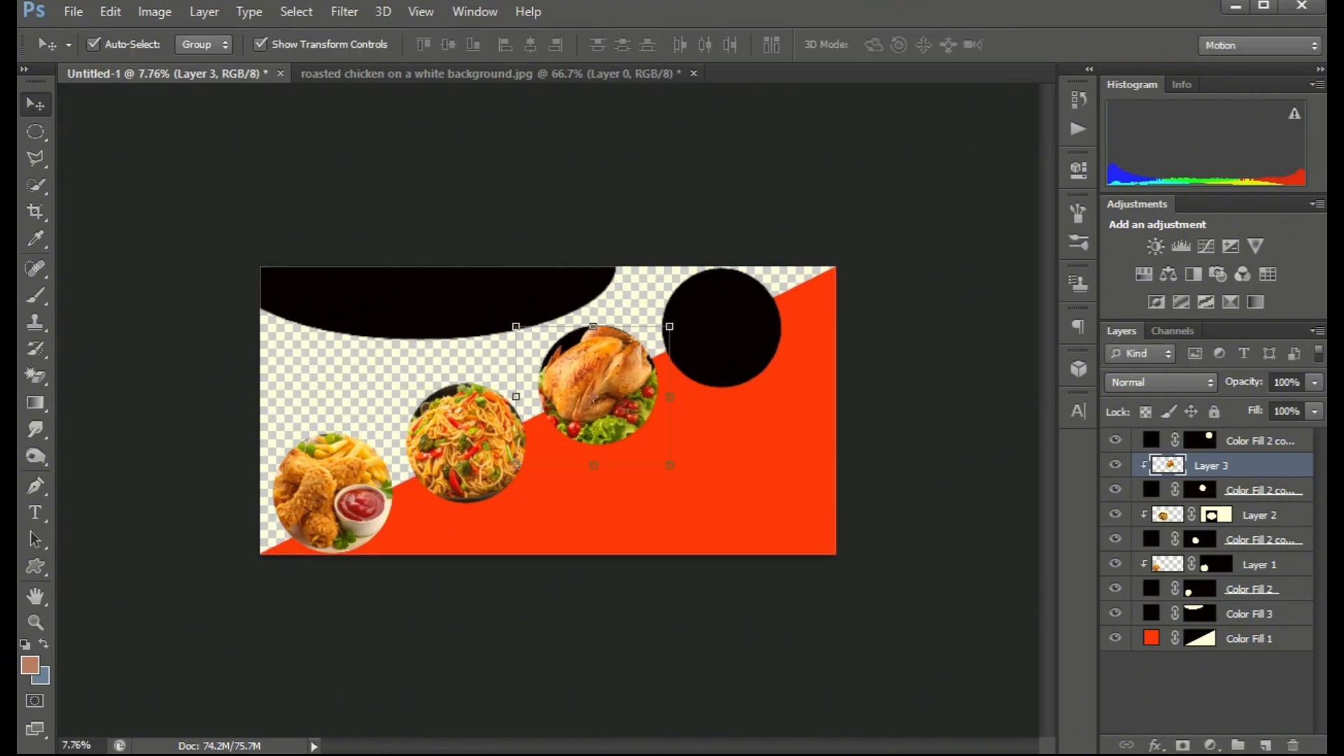
Close the roasted chicken source document without saving.
click(640, 72)
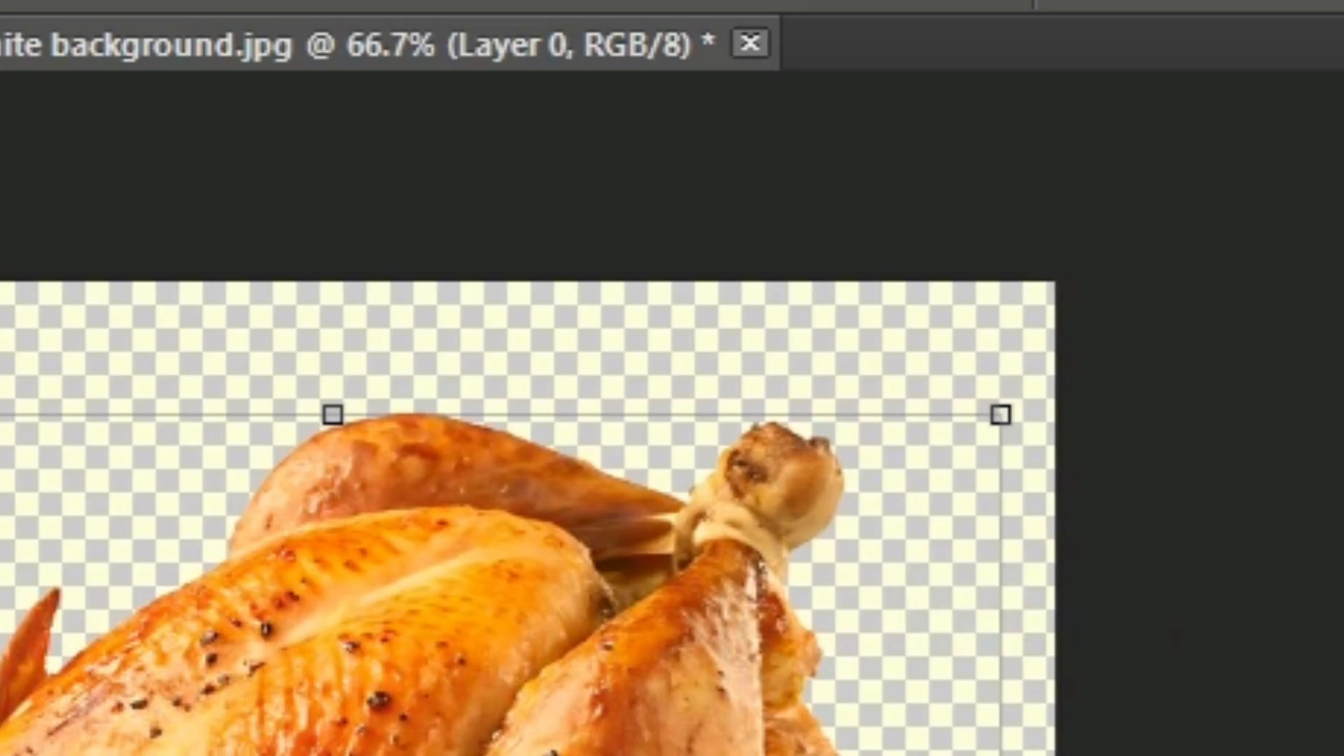
click(750, 44)
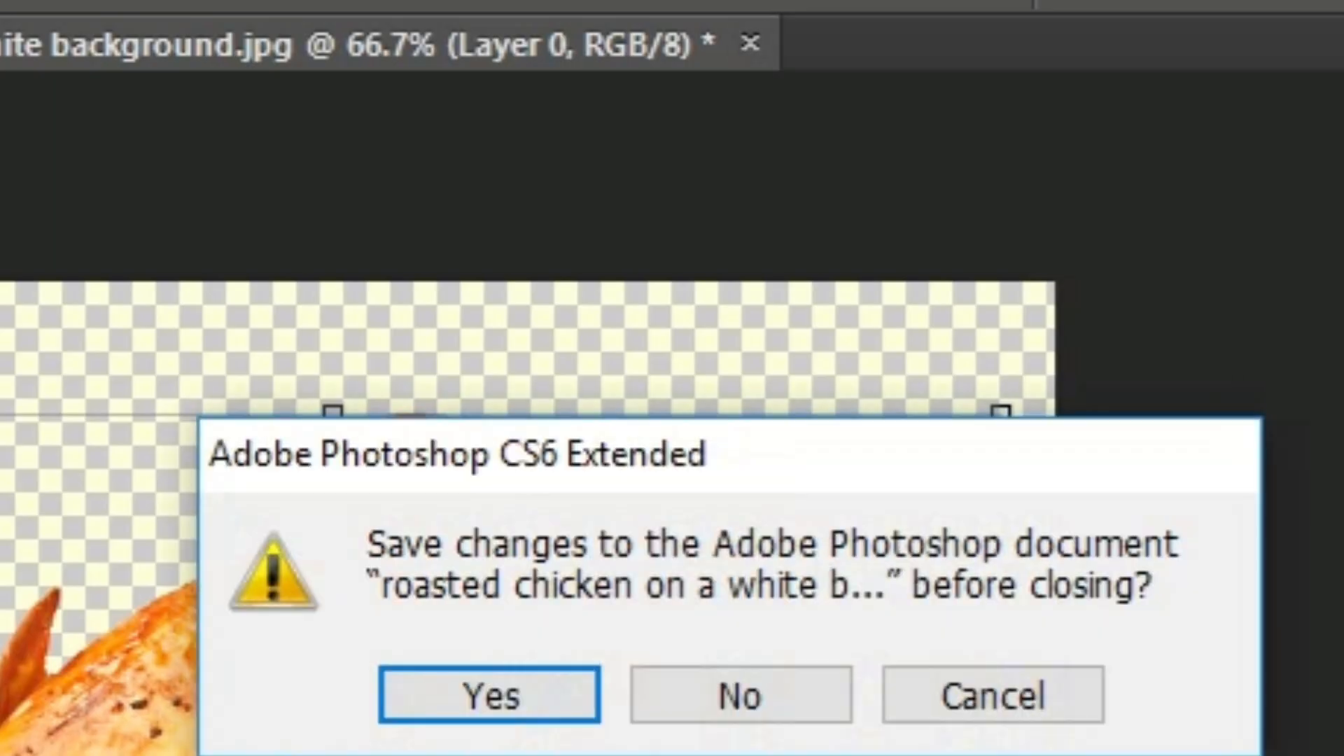
click(737, 693)
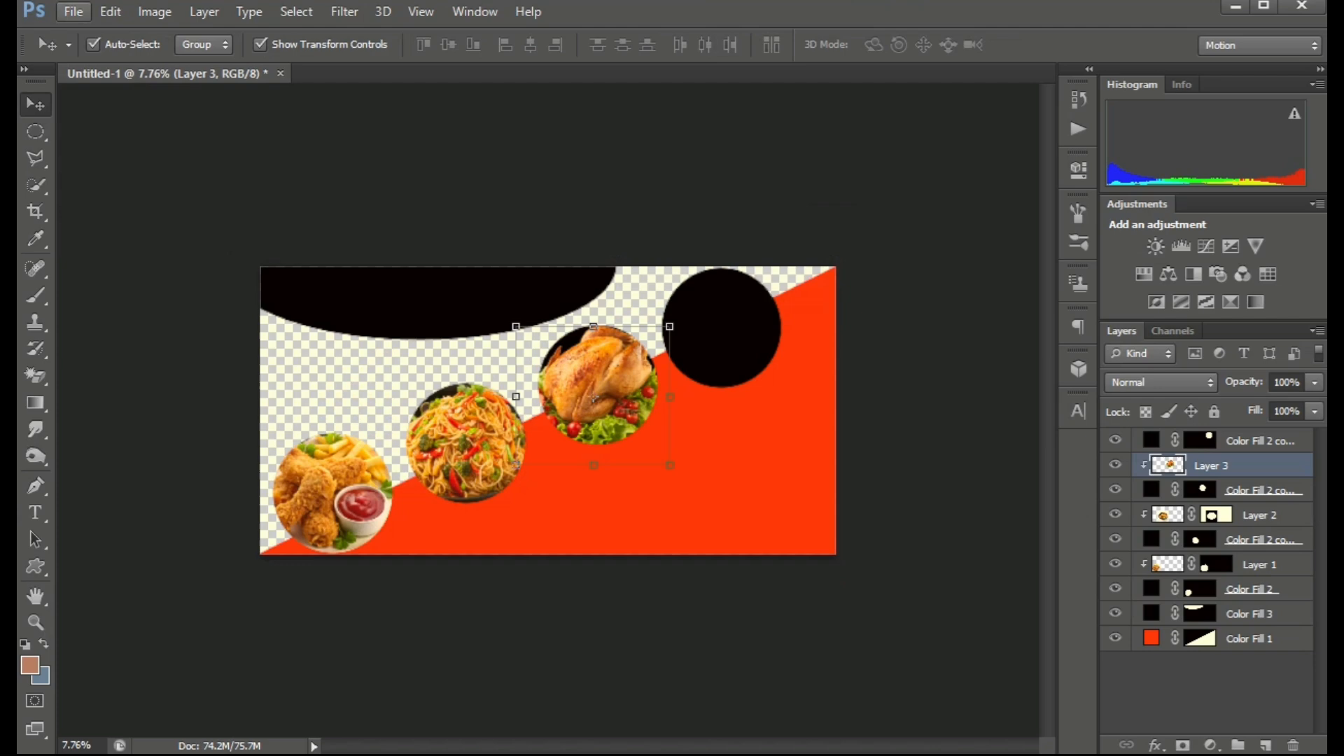
Open SAMOSA (1).jpg from the food folder and drag it into the banner over the top-right circle.
click(74, 11)
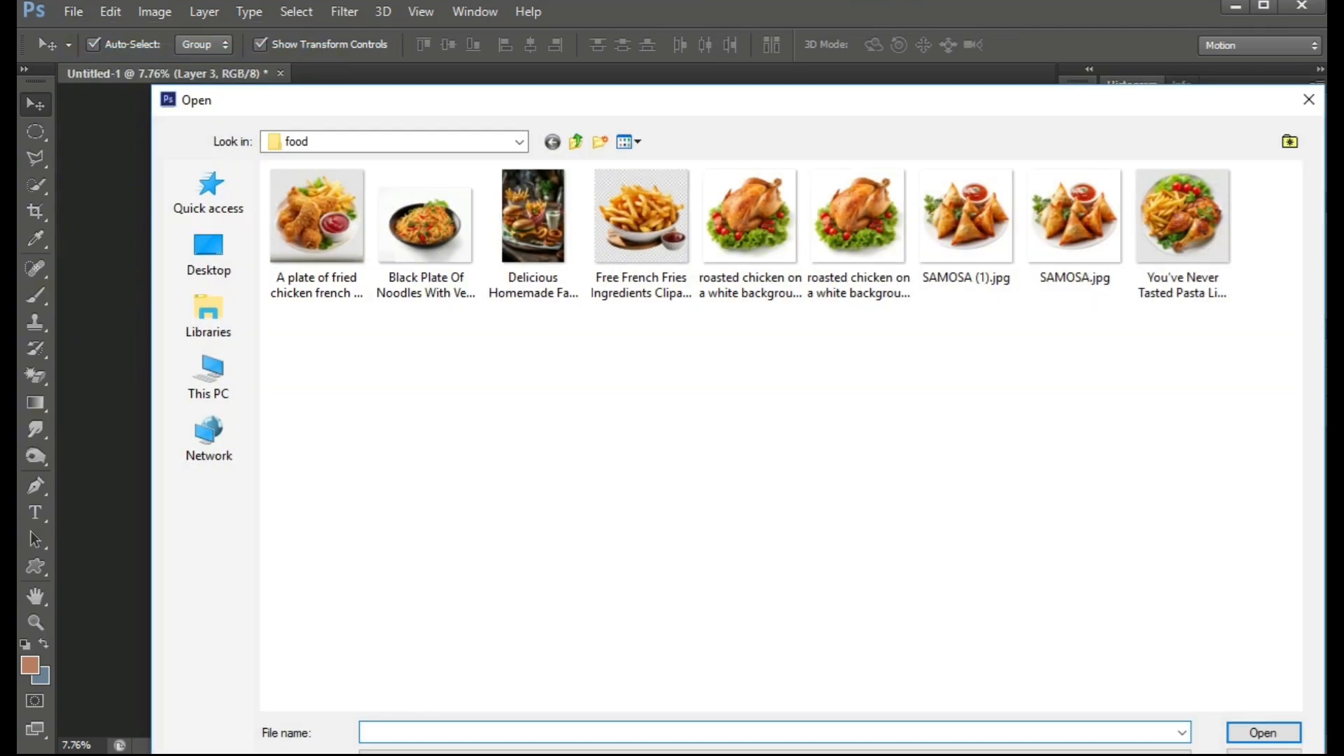
double_click(944, 203)
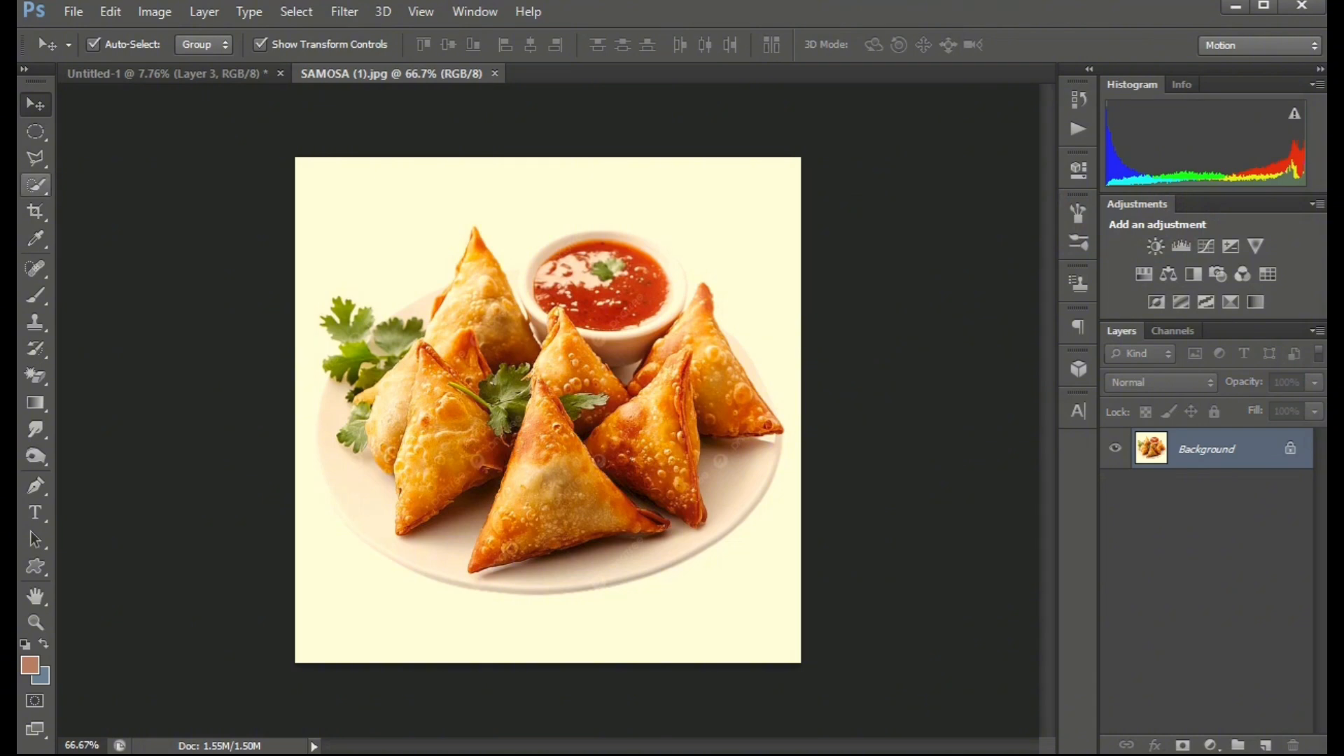
drag(596, 532, 168, 72)
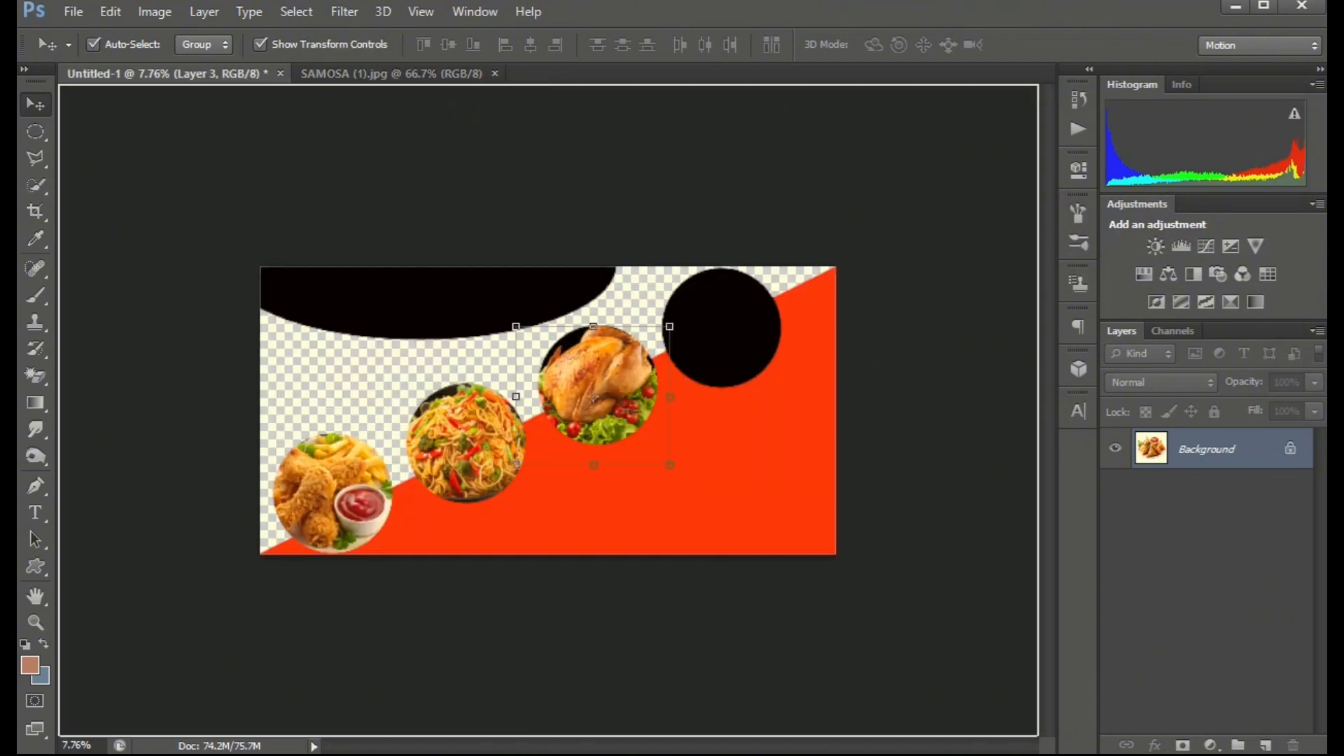
drag(593, 397, 724, 313)
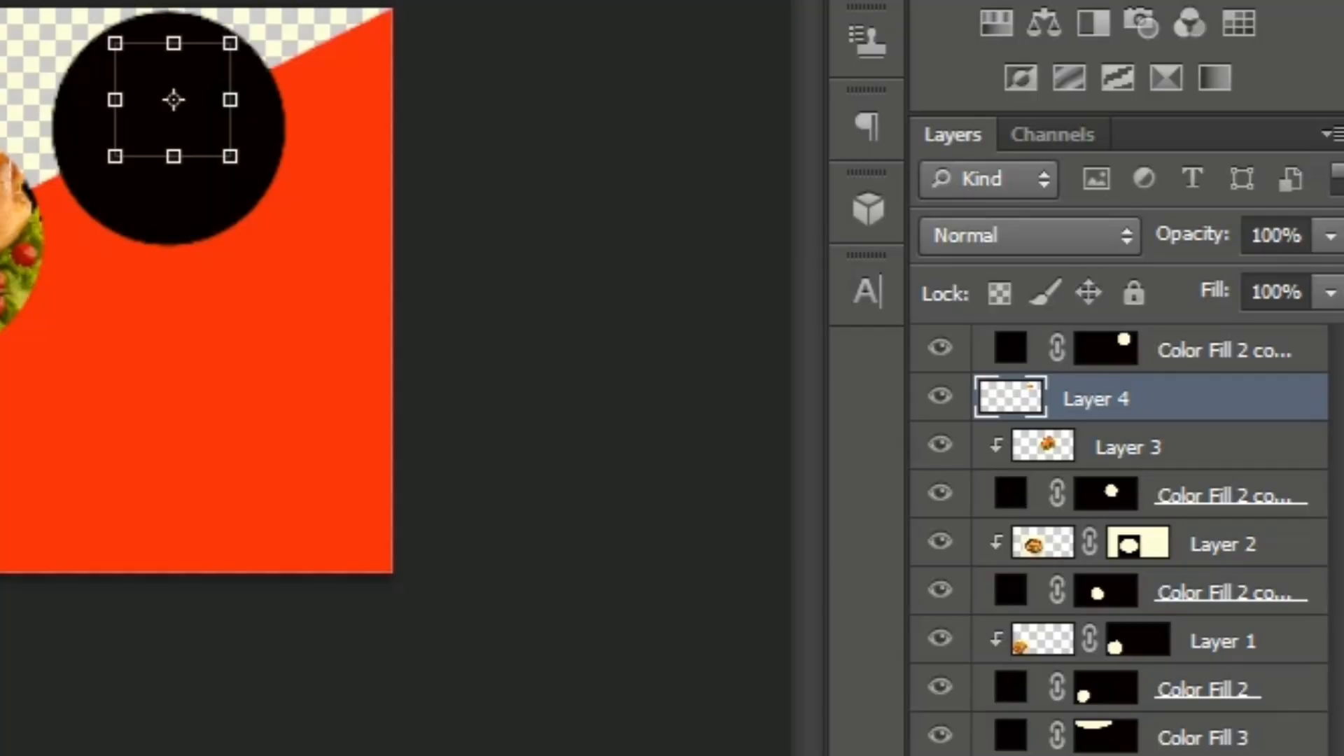
Move the samosa layer to the top of the stack and clip it to the top-right circle.
drag(1096, 399, 1095, 343)
right_click(1151, 462)
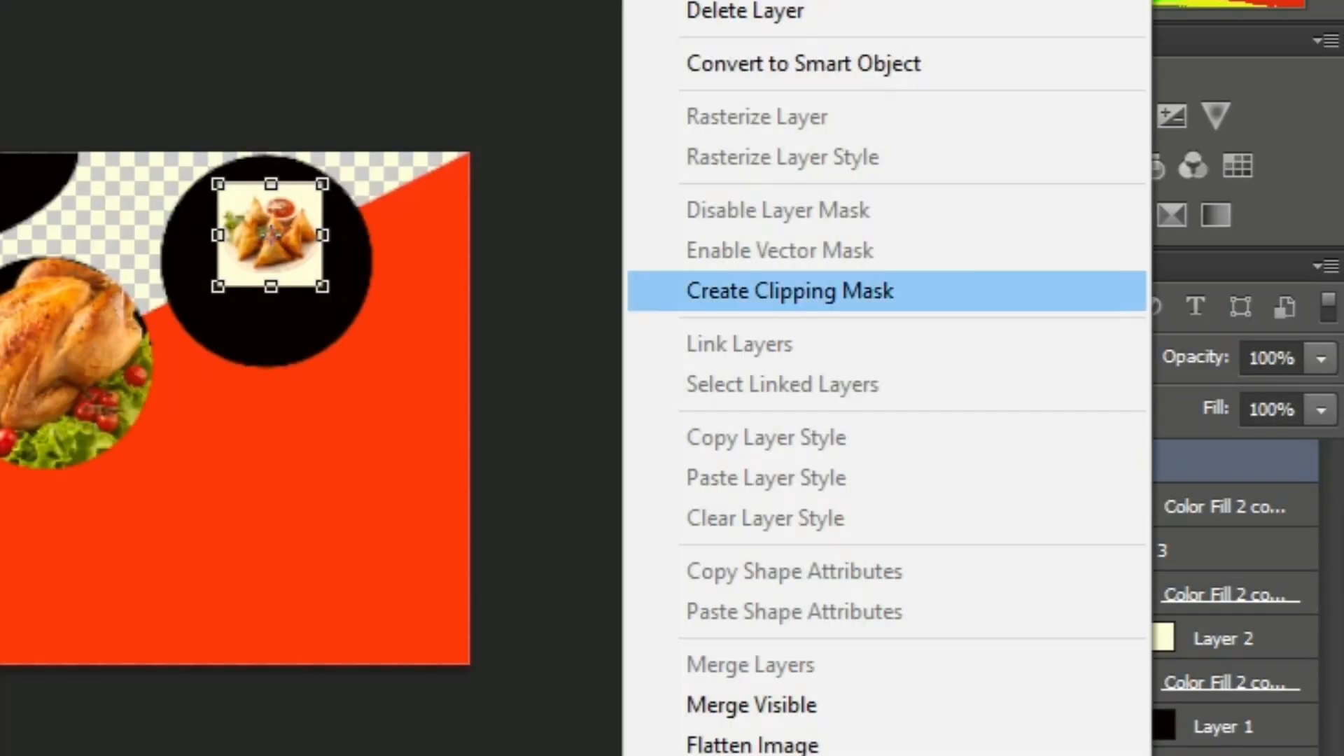
click(790, 291)
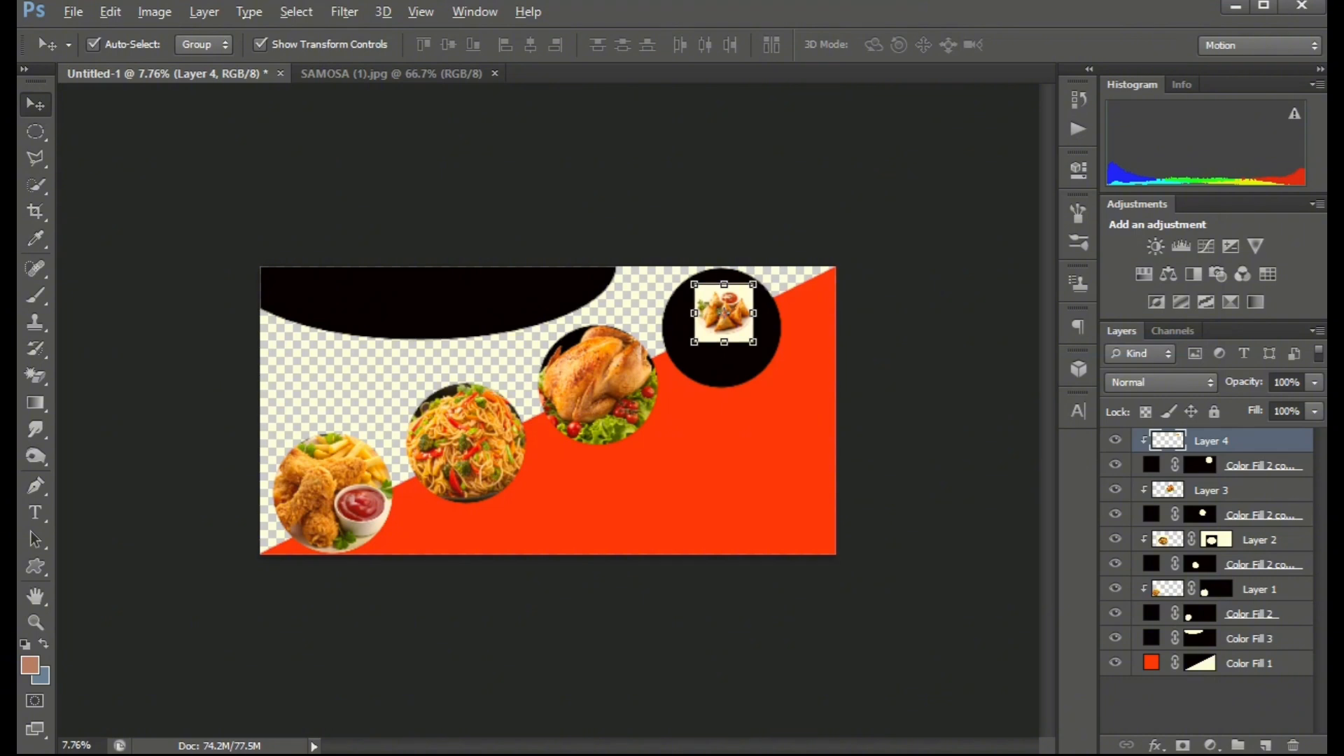
Enlarge the samosa image and position it to fill the top-right circle.
drag(322, 286, 388, 354)
drag(790, 380, 745, 373)
key(Return)
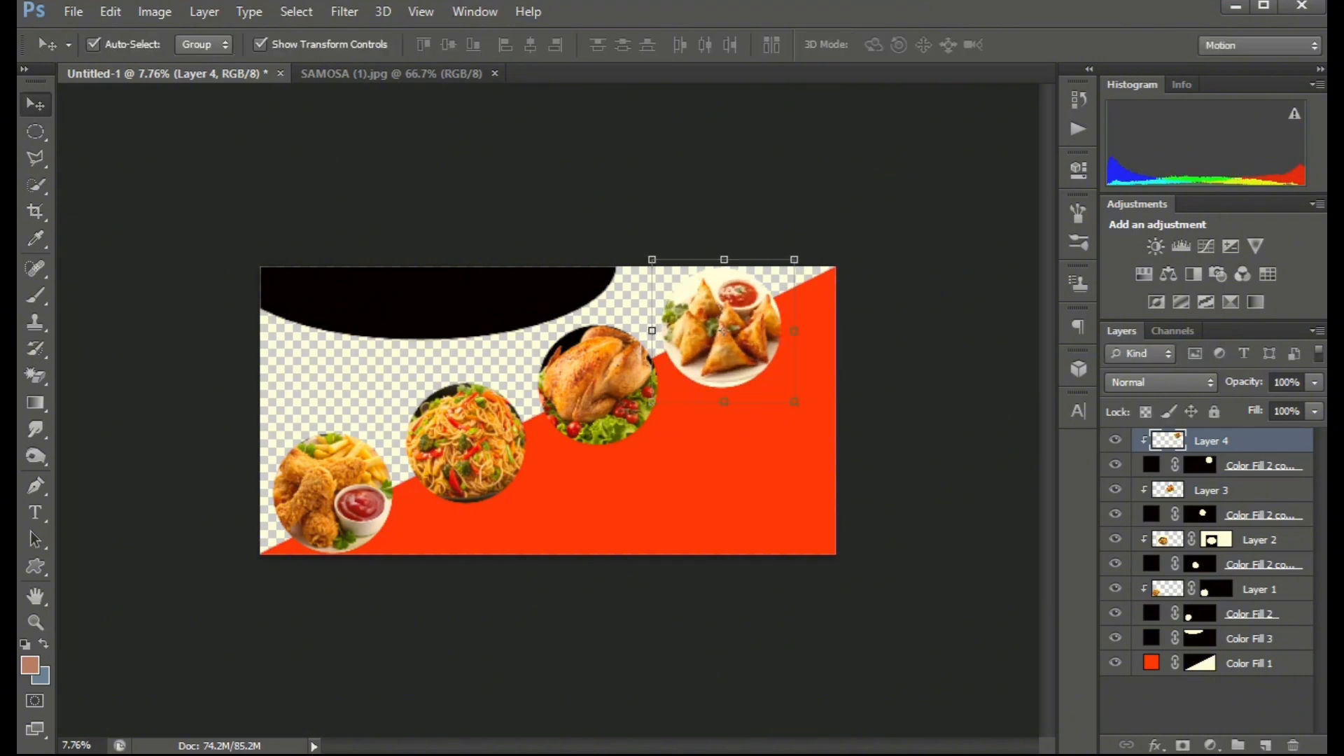
Add a food house title in the Cooper Black font inside the black shape at the banner's top-left.
click(889, 364)
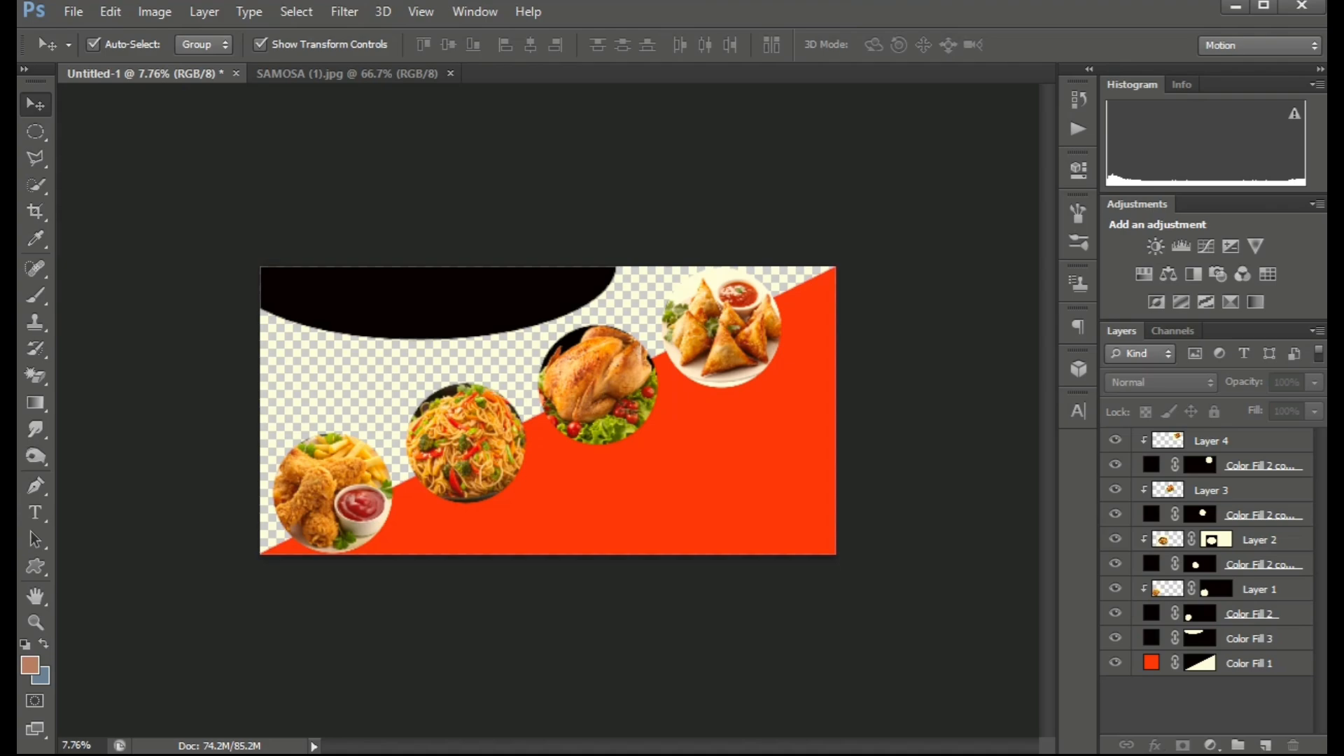
click(343, 72)
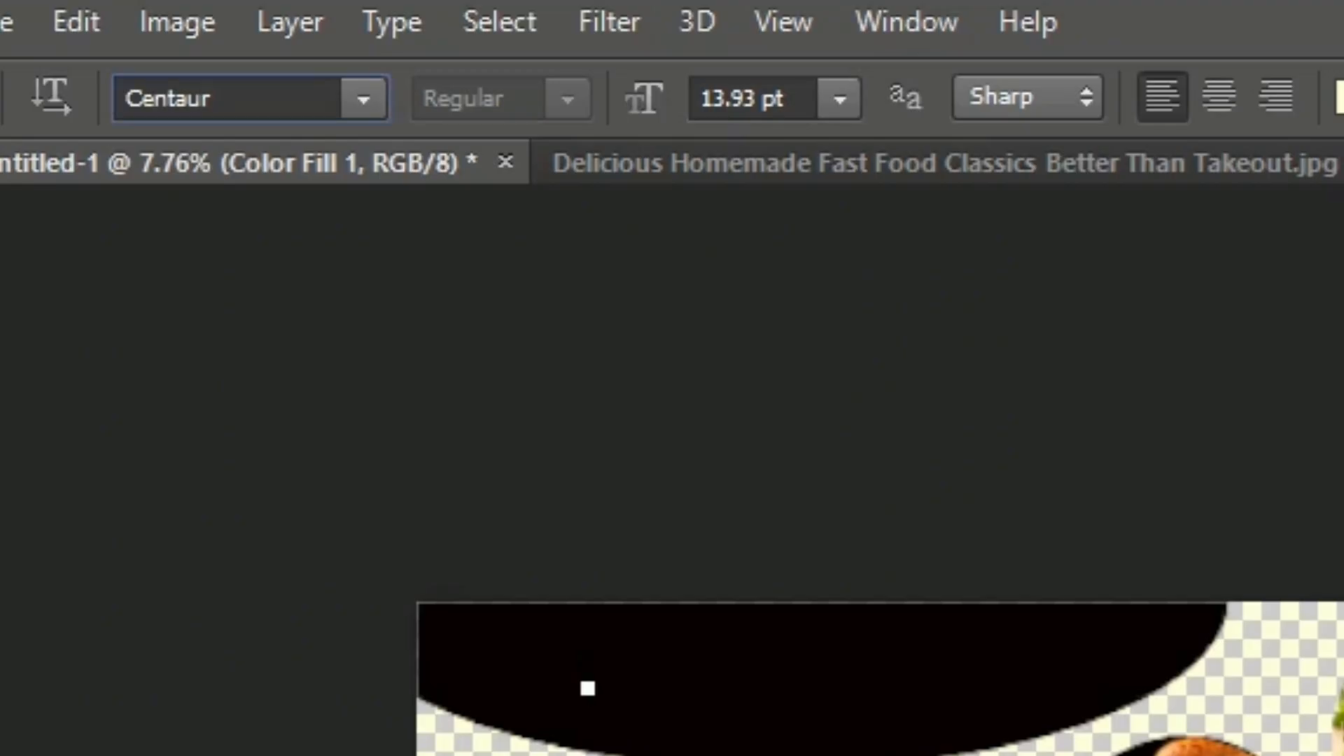
click(237, 45)
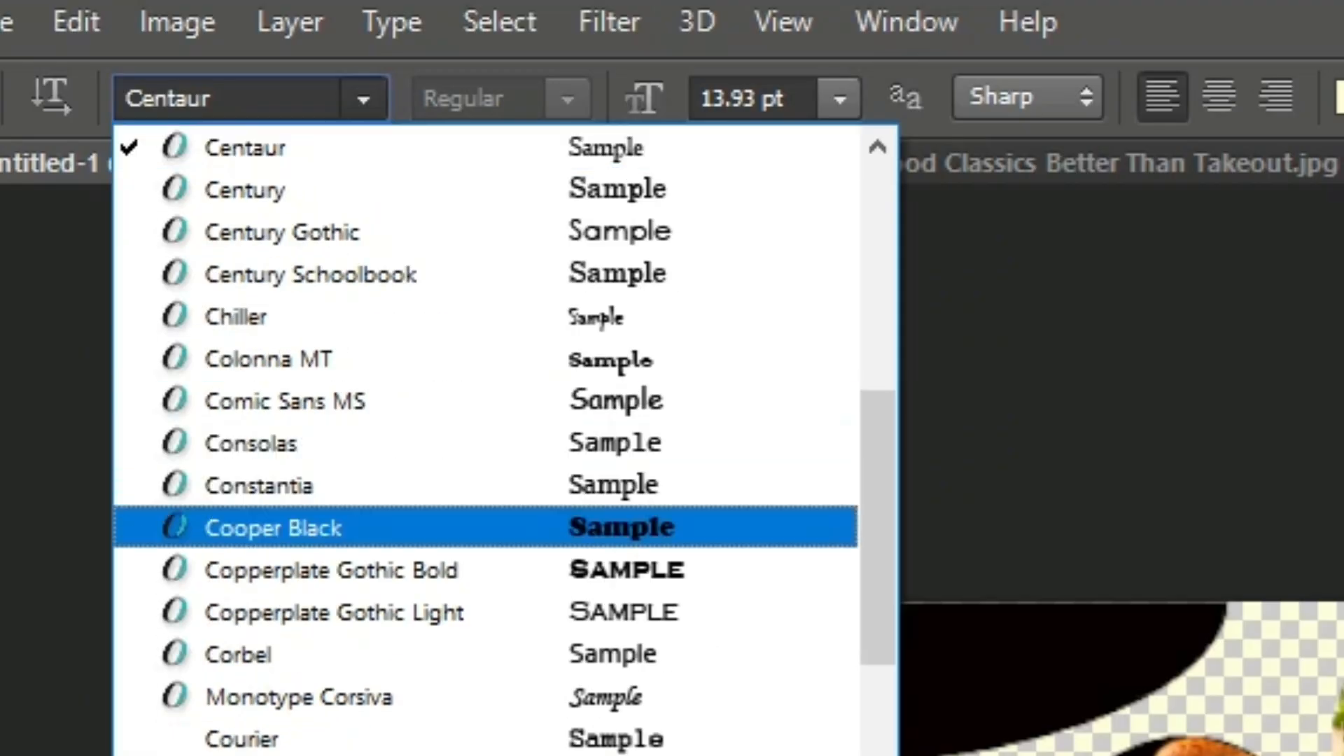
click(273, 527)
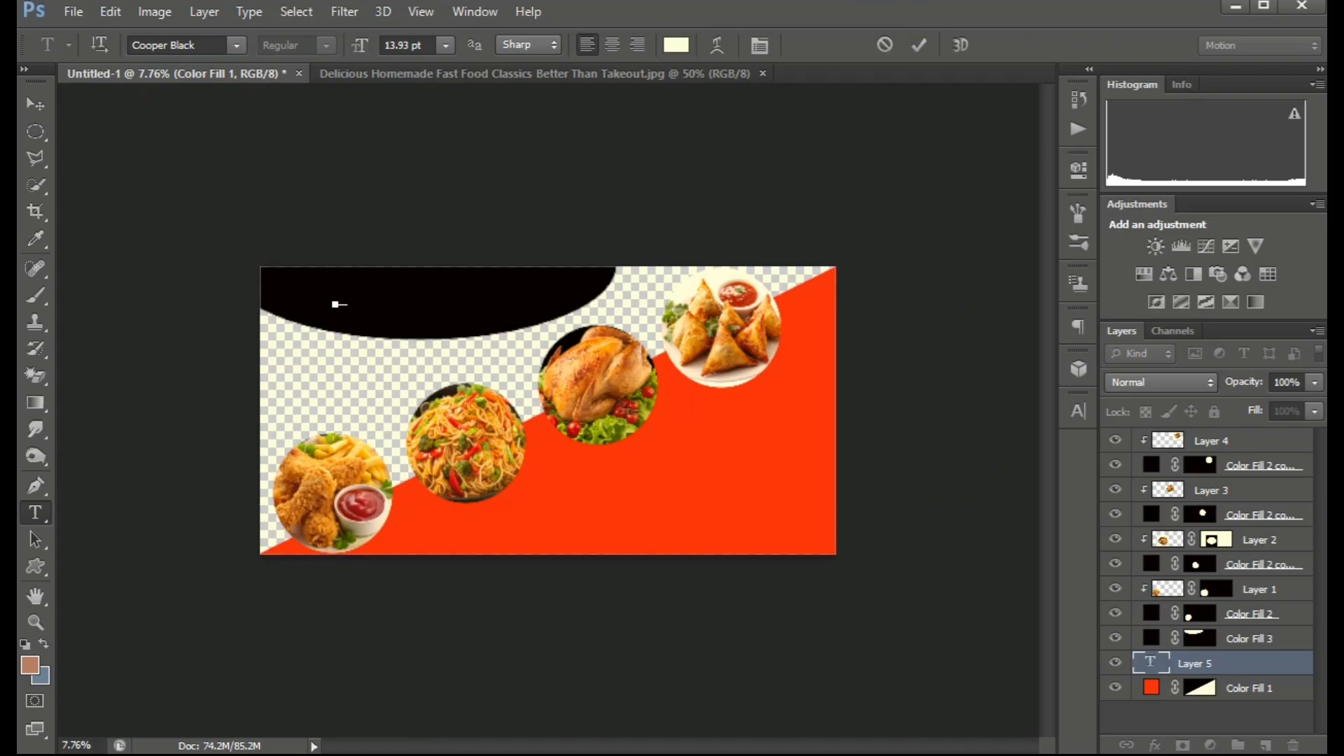
text(ood Pnch)
Select the title text and change its colour to near-white in the Color Picker.
drag(396, 343, 361, 345)
drag(422, 306, 298, 306)
click(675, 45)
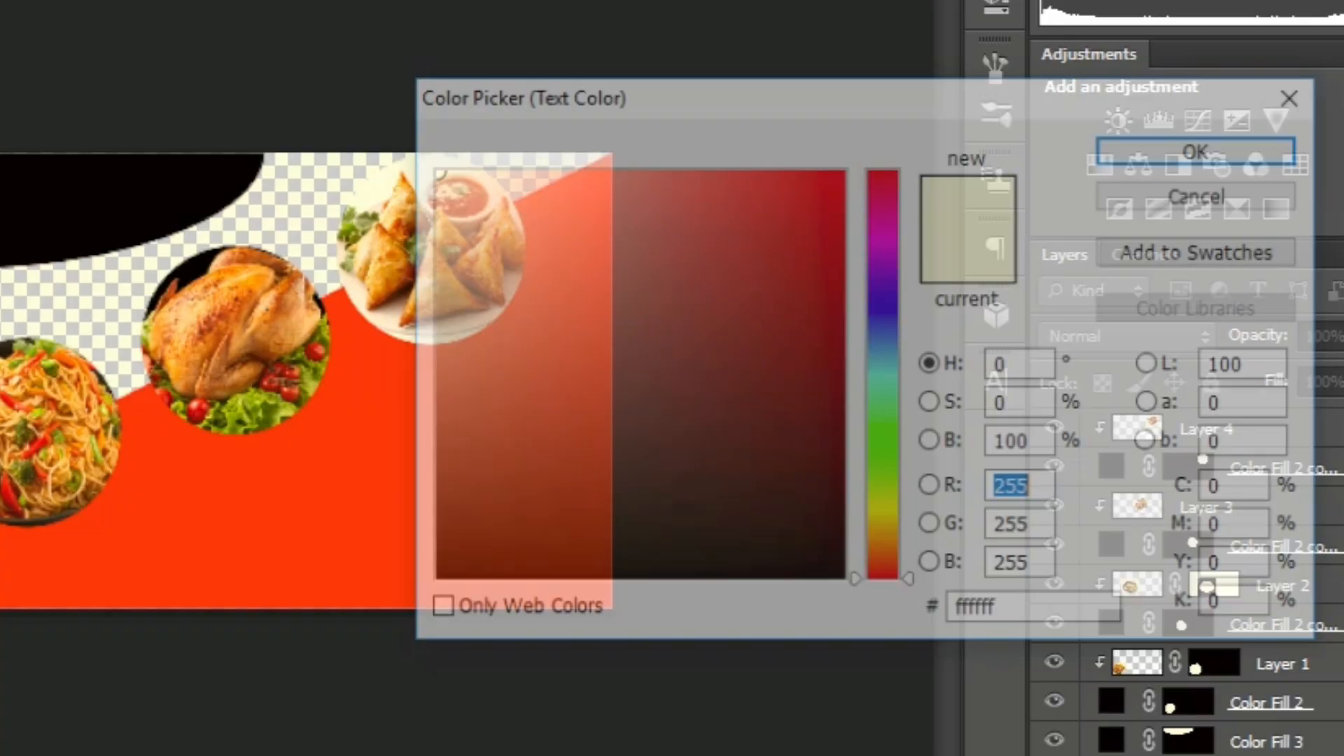
drag(436, 183, 426, 165)
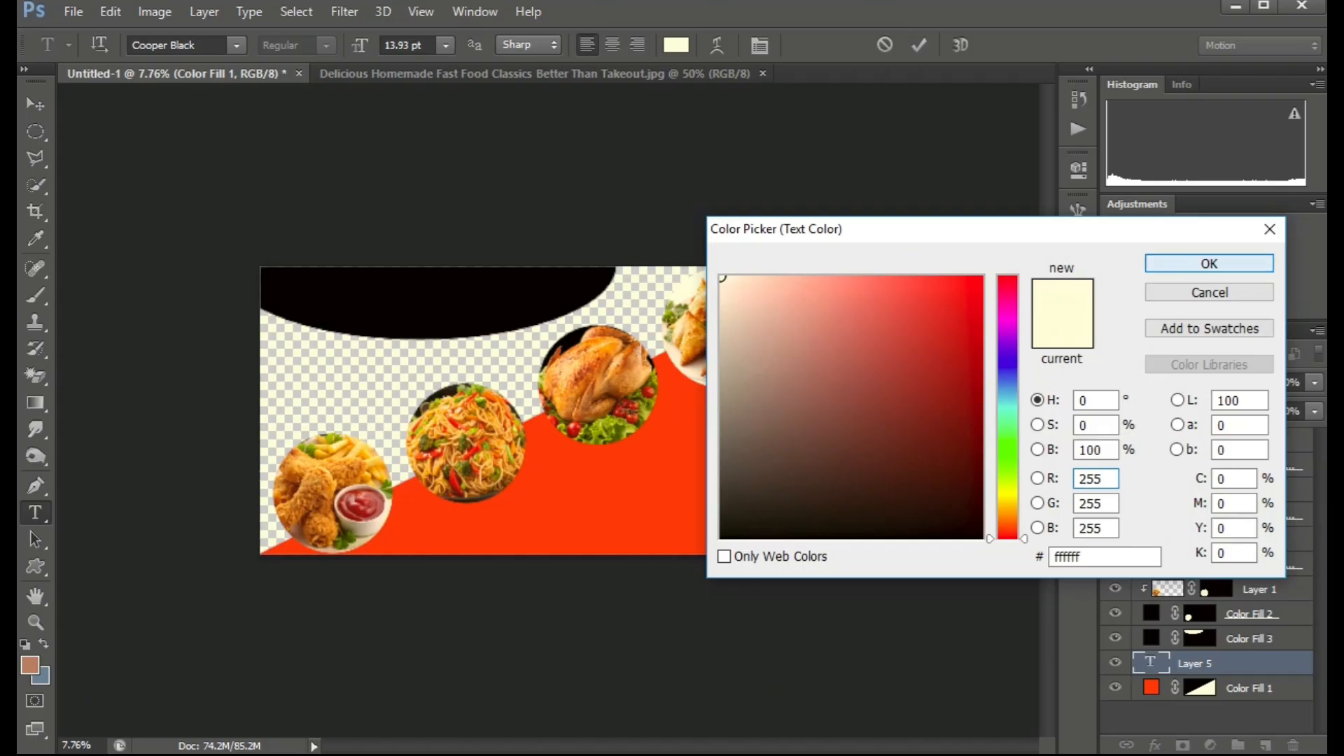
click(1203, 148)
Move the food house text layer to the top of the stack and release its clipping mask.
drag(1205, 662, 1205, 386)
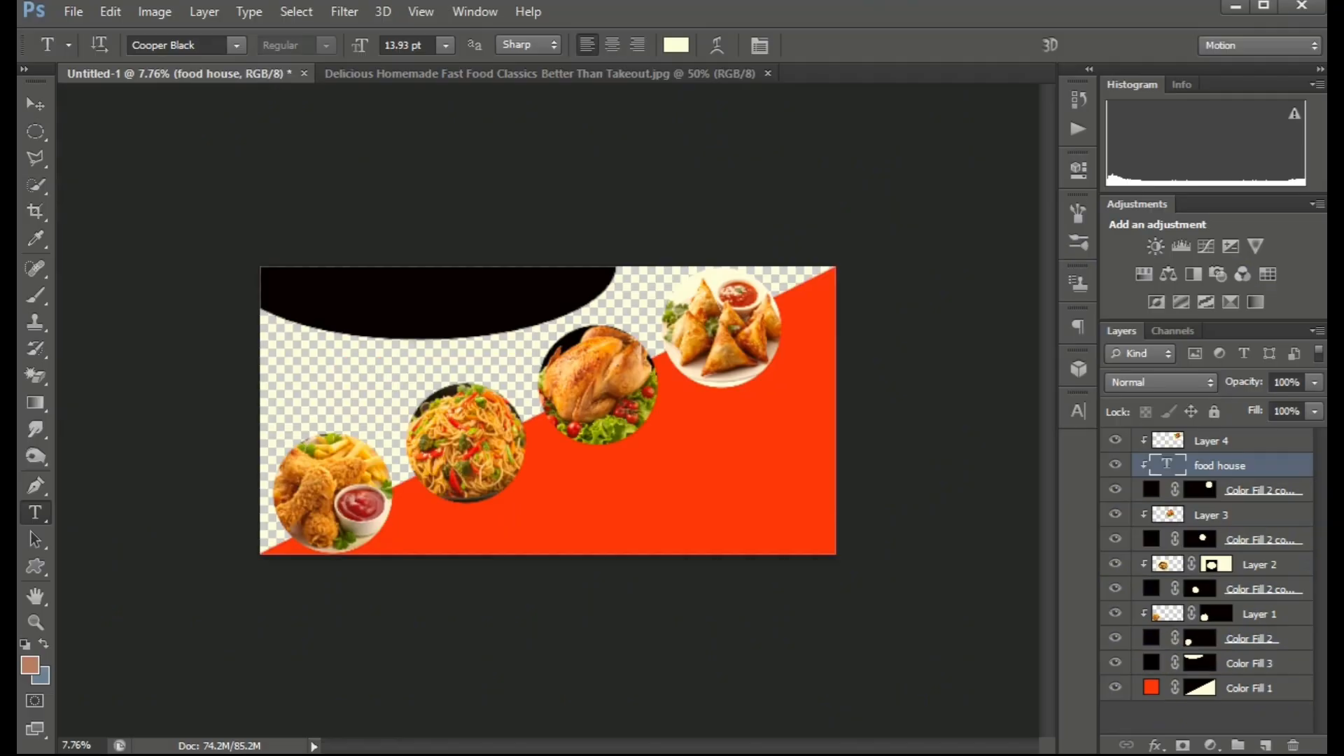
drag(1219, 465, 1219, 431)
right_click(1219, 441)
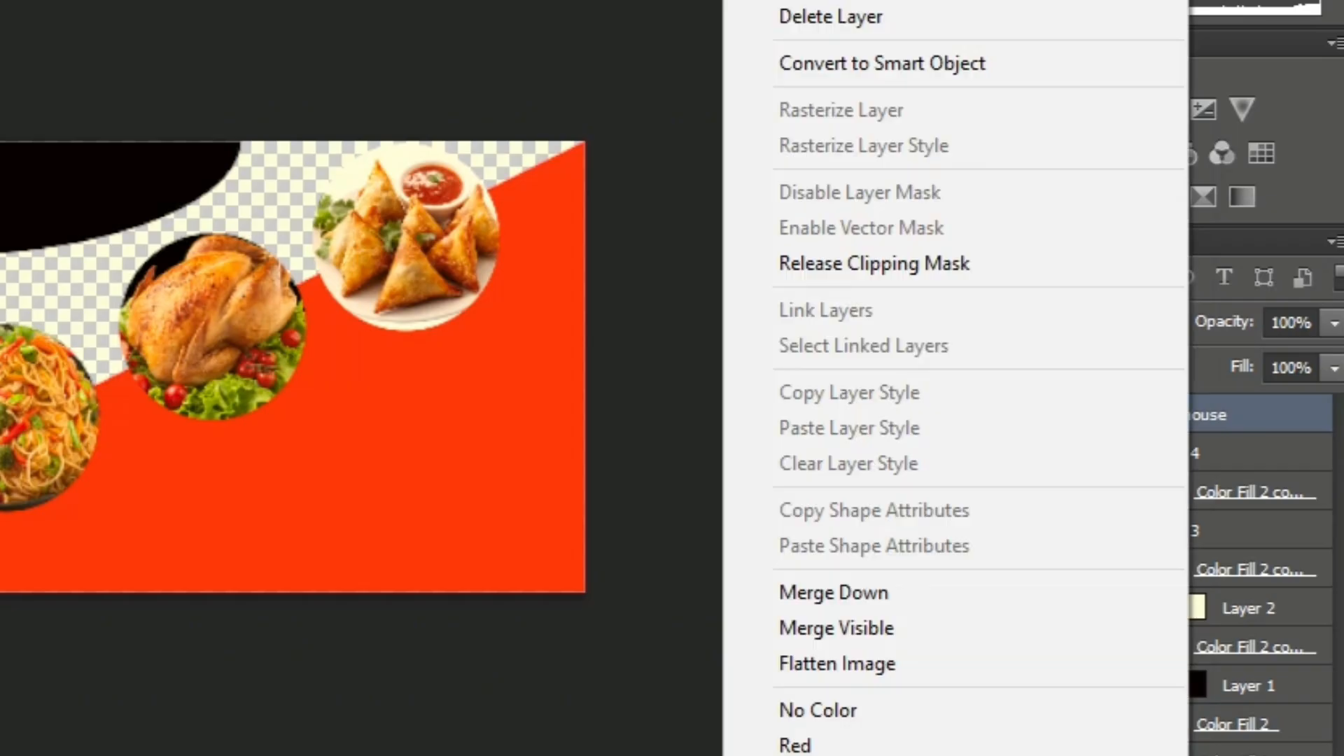
click(875, 263)
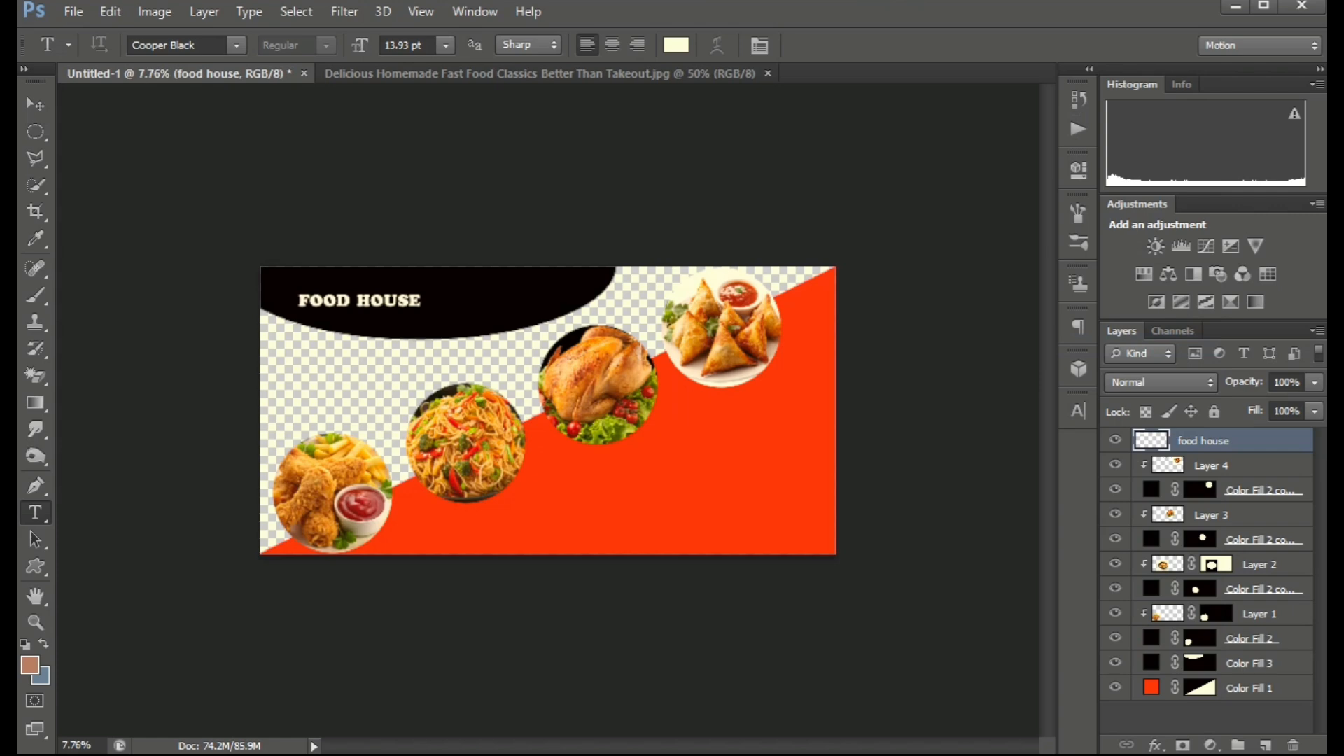
Enlarge the FOOD HOUSE title so it spans most of the black shape at the top-left.
click(35, 104)
scroll(547, 410, up, 2)
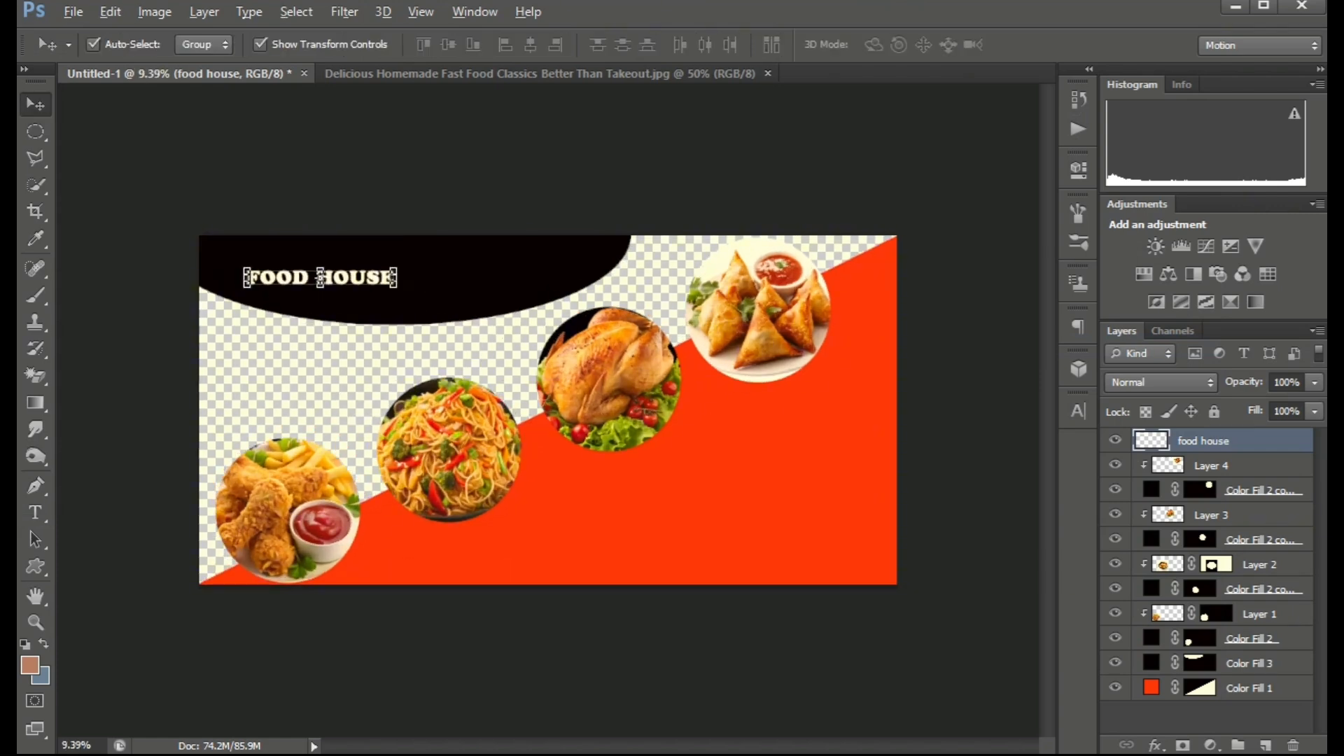
key(t)
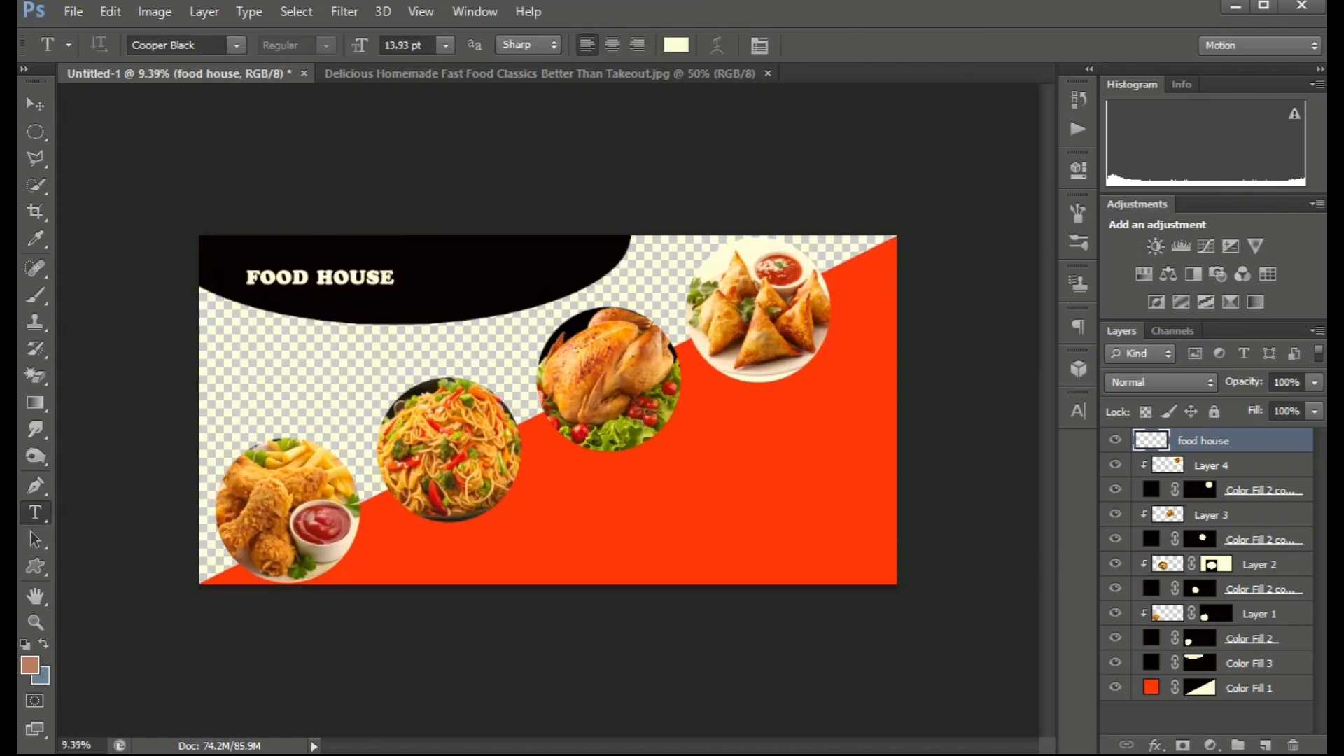
scroll(544, 380, up, 2)
key(v)
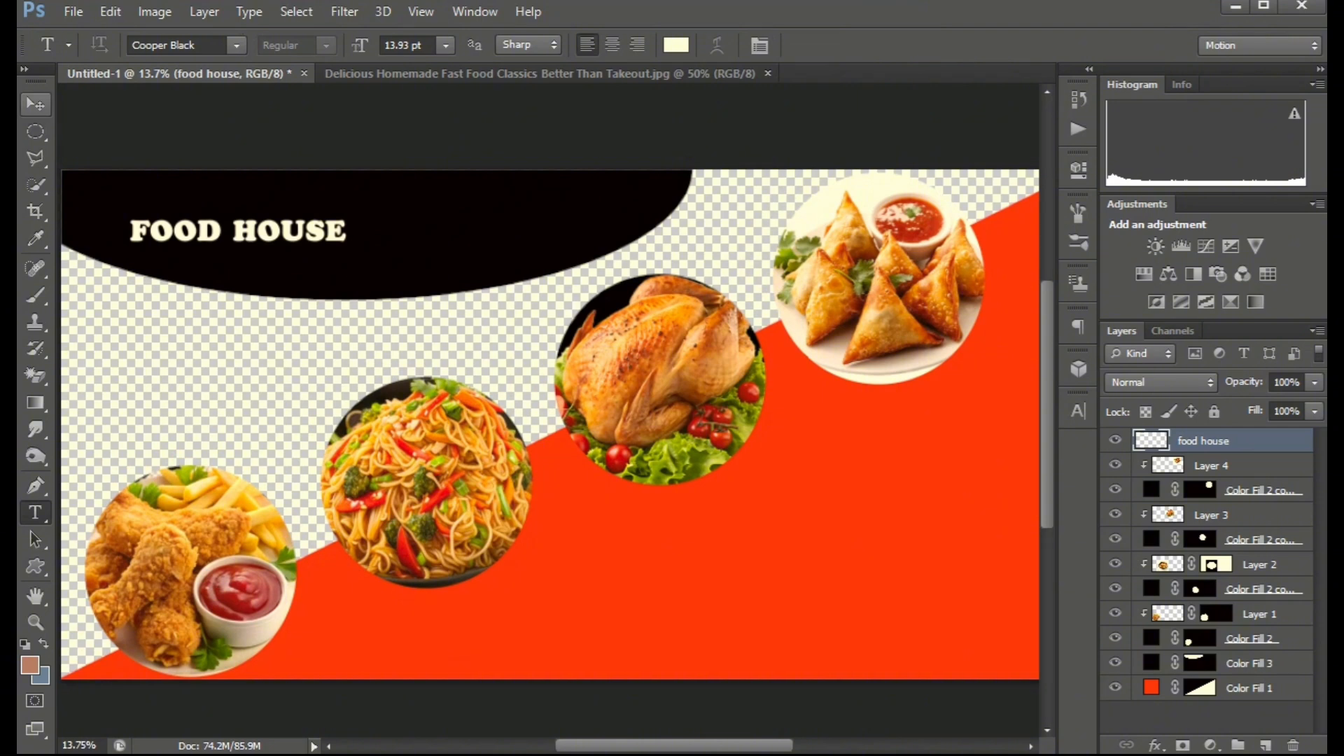
drag(345, 241, 496, 256)
drag(238, 231, 338, 217)
key(Return)
scroll(337, 217, down, 11)
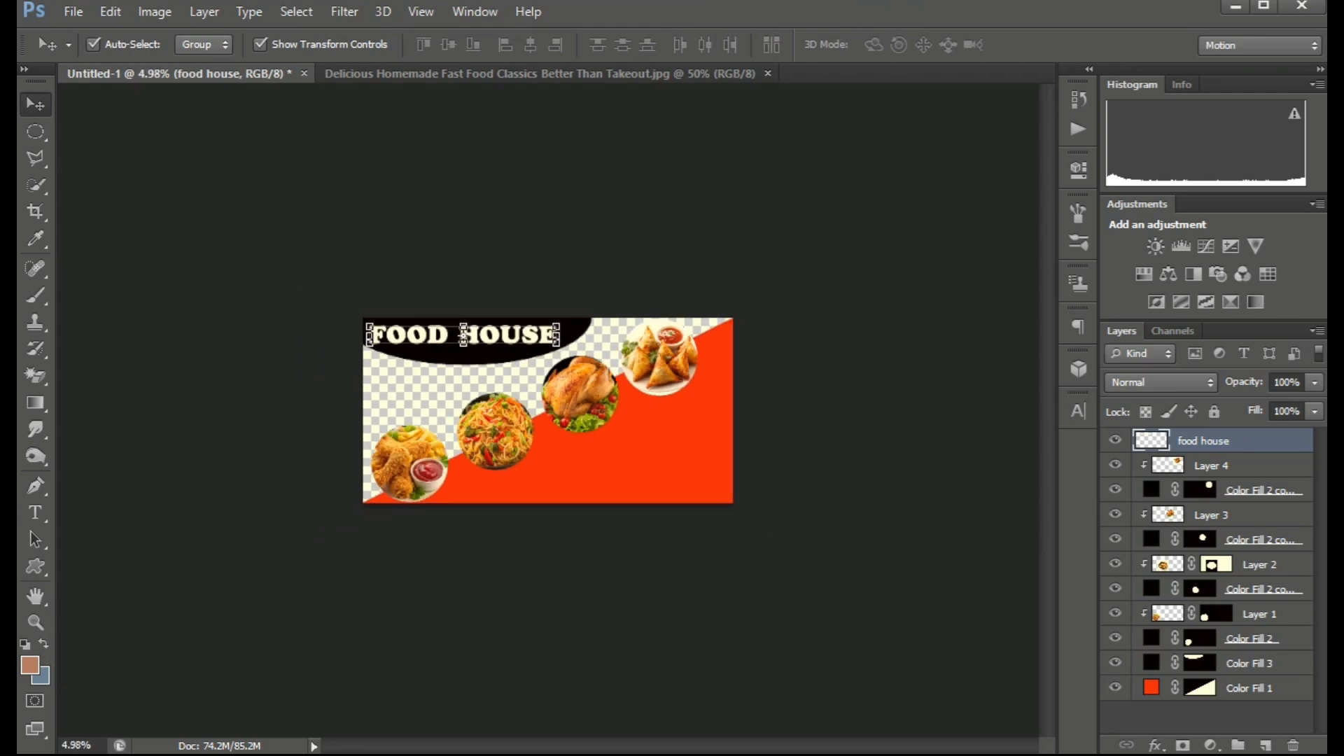
Flatten the image into a single background layer.
click(337, 217)
scroll(338, 217, up, 1)
scroll(548, 410, up, 5)
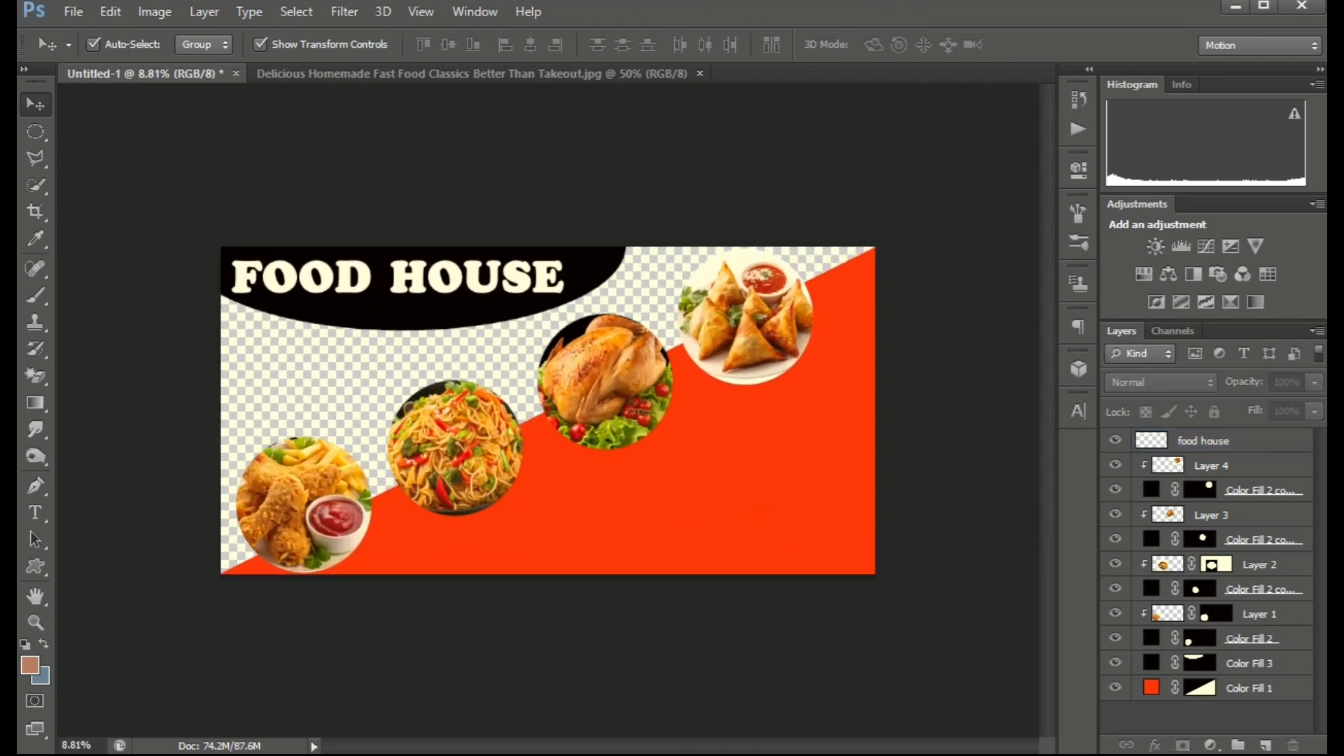
scroll(548, 410, down, 7)
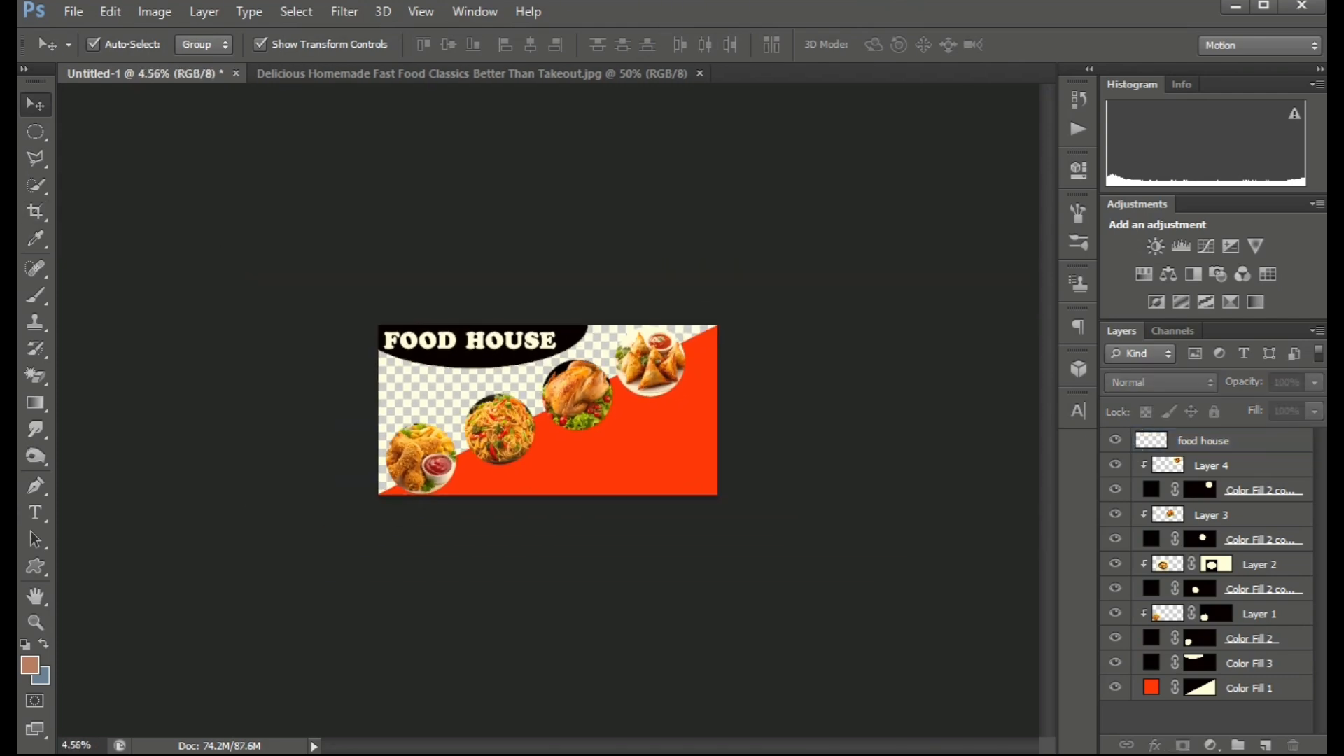
scroll(548, 410, up, 5)
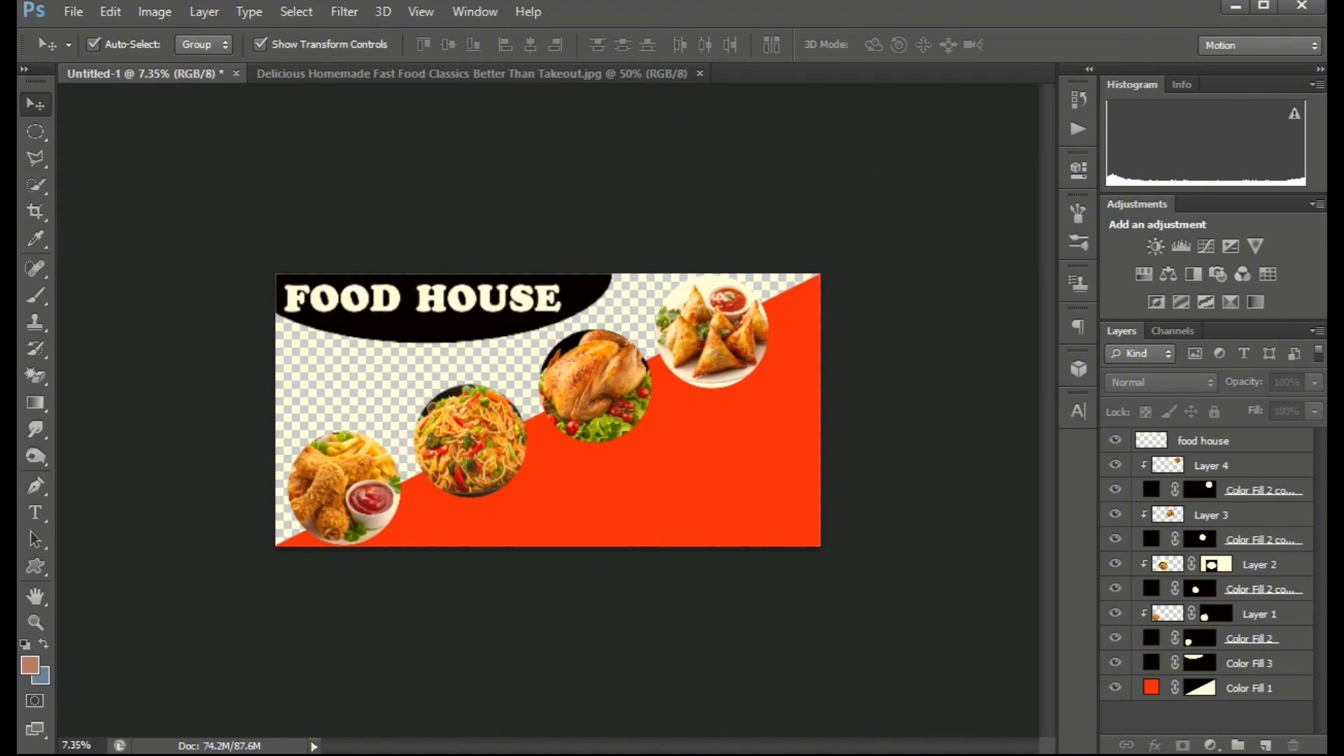
scroll(548, 410, up, 1)
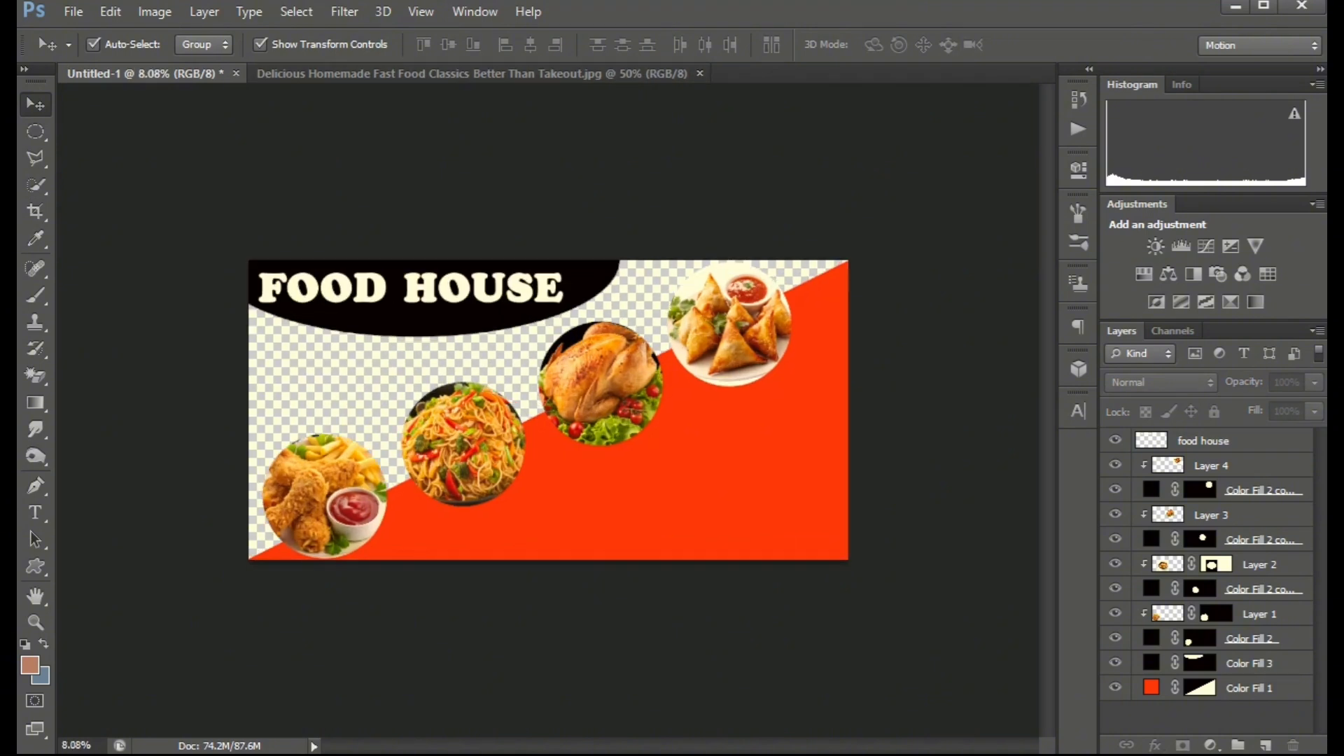
scroll(548, 410, up, 1)
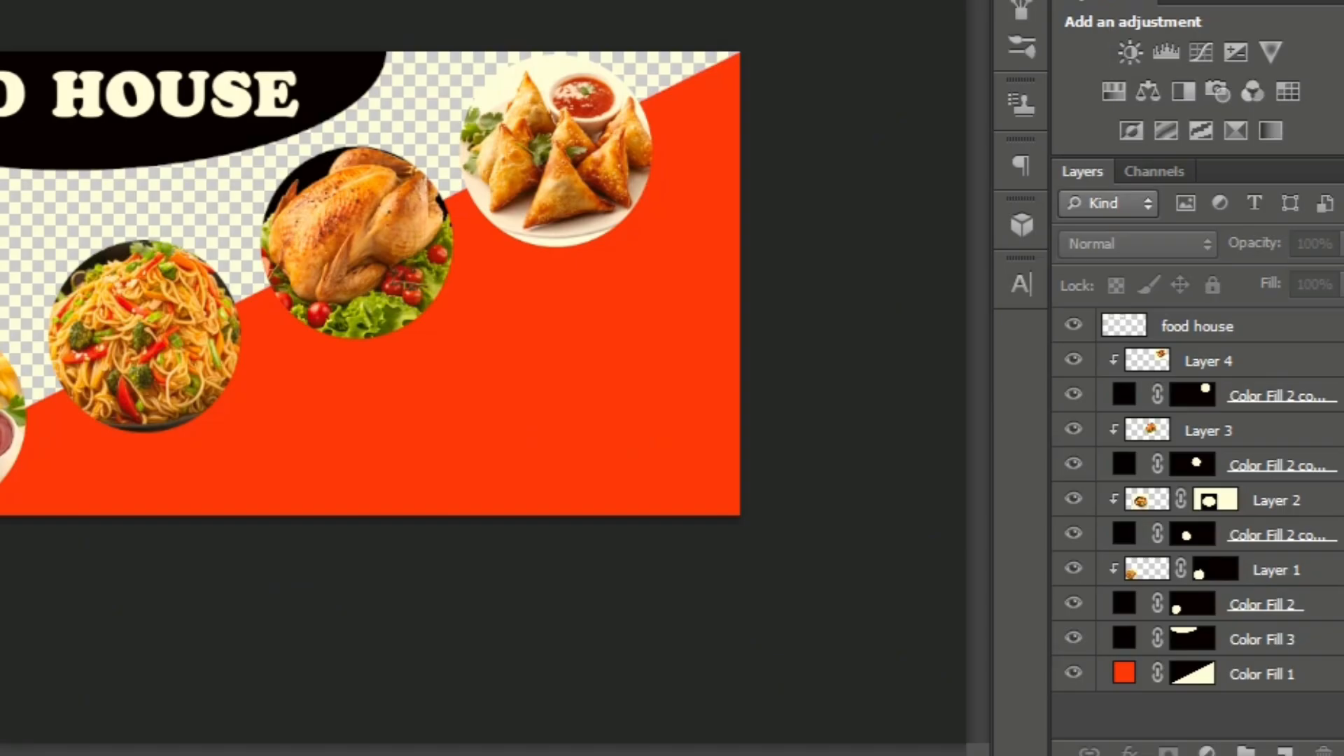
right_click(1257, 689)
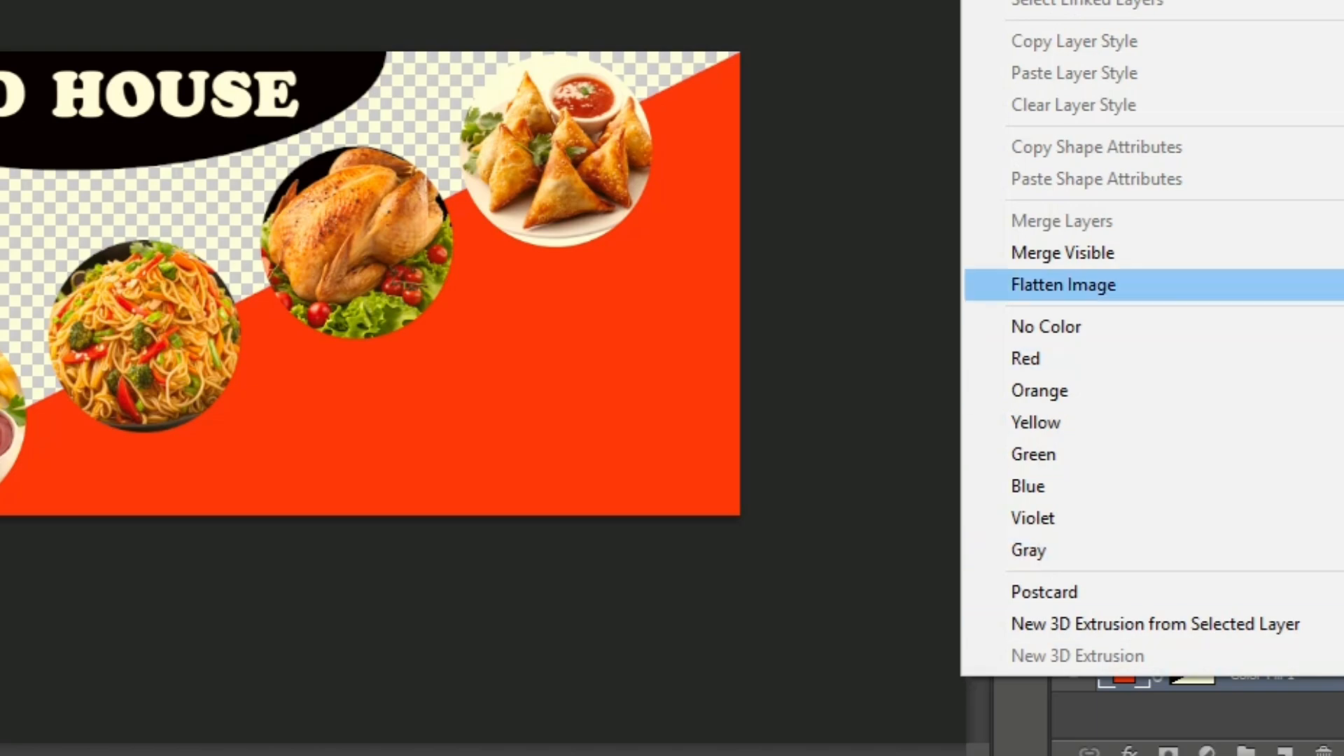
click(1063, 285)
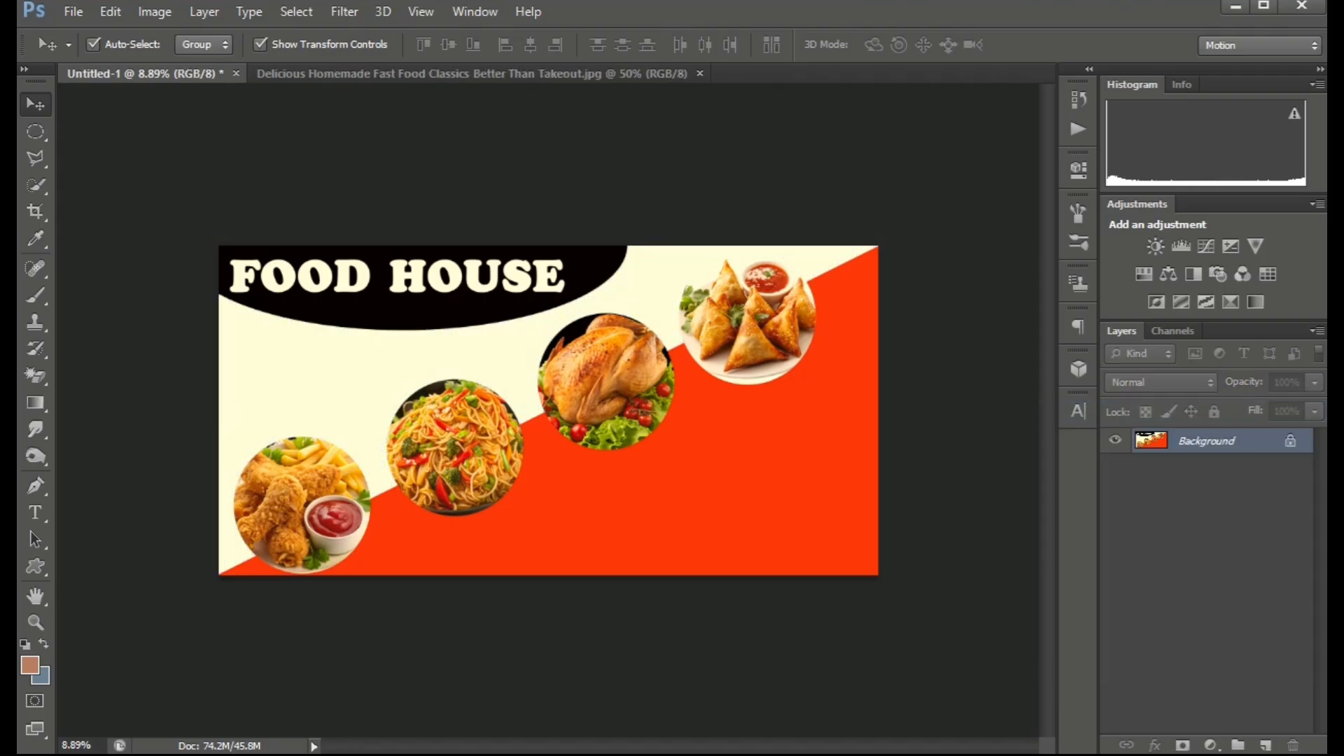
Draw a rectangle at the banner's bottom-right and fill it with a black Solid Color fill layer.
scroll(548, 410, down, 3)
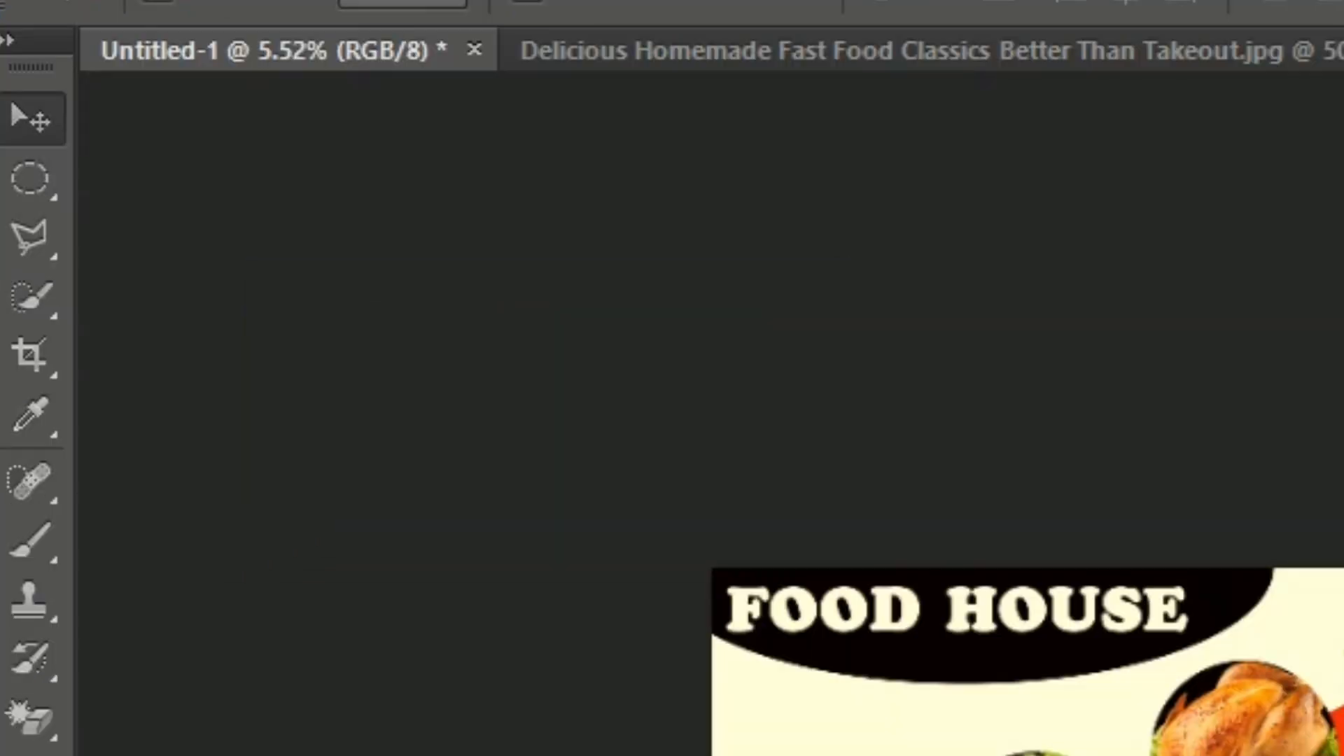
right_click(30, 178)
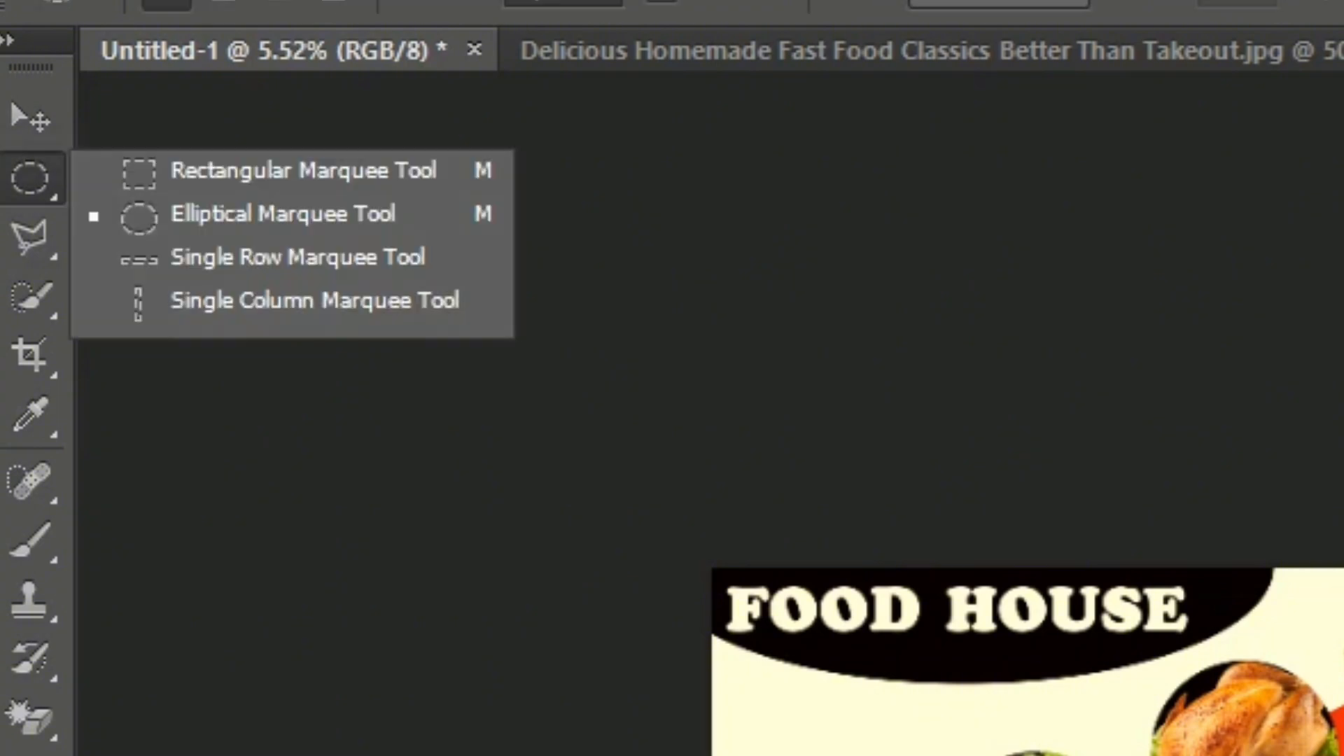
click(303, 170)
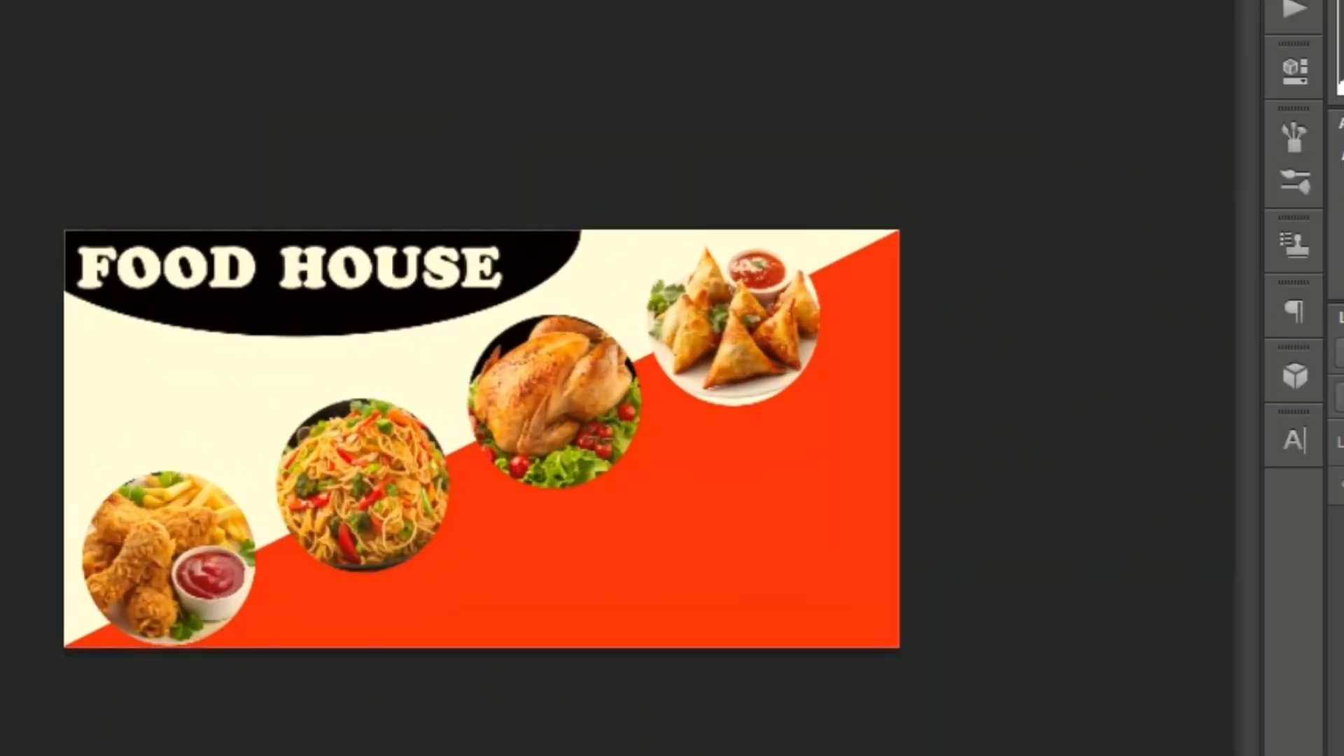
drag(505, 572, 900, 645)
click(1110, 738)
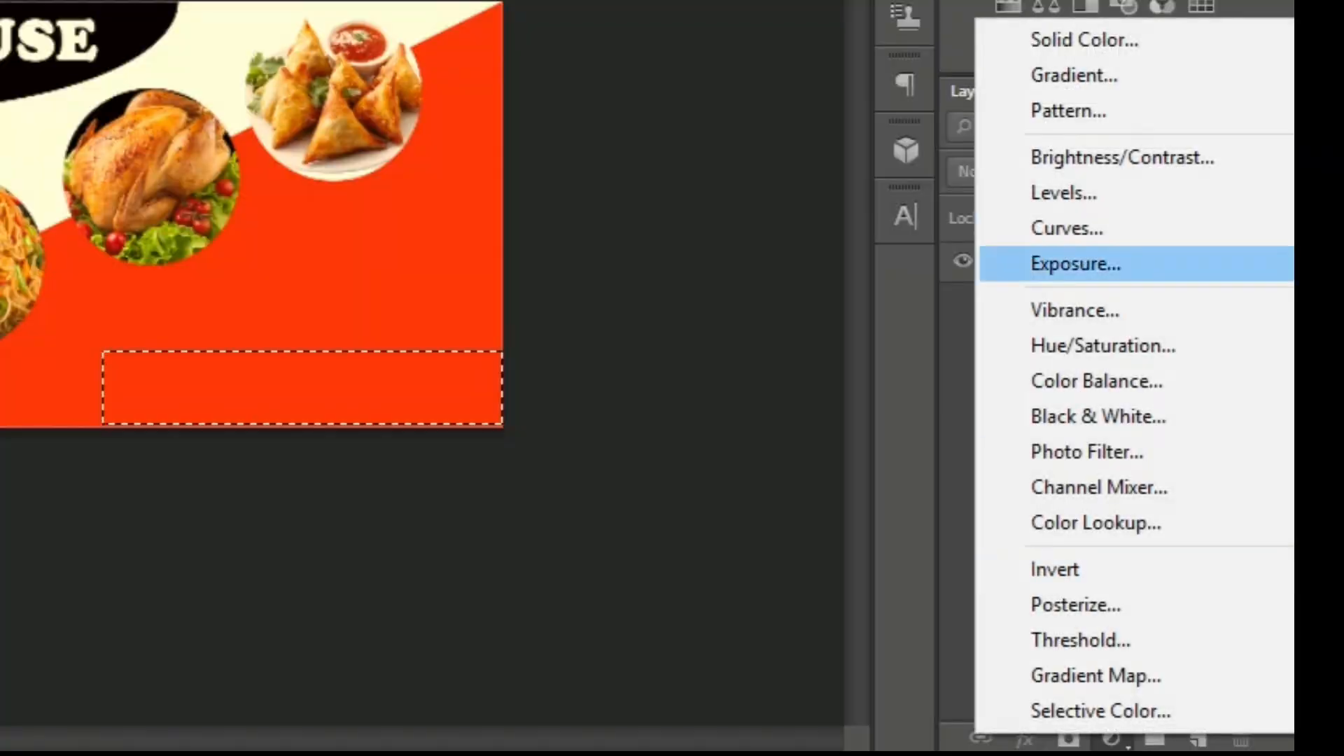
click(1083, 40)
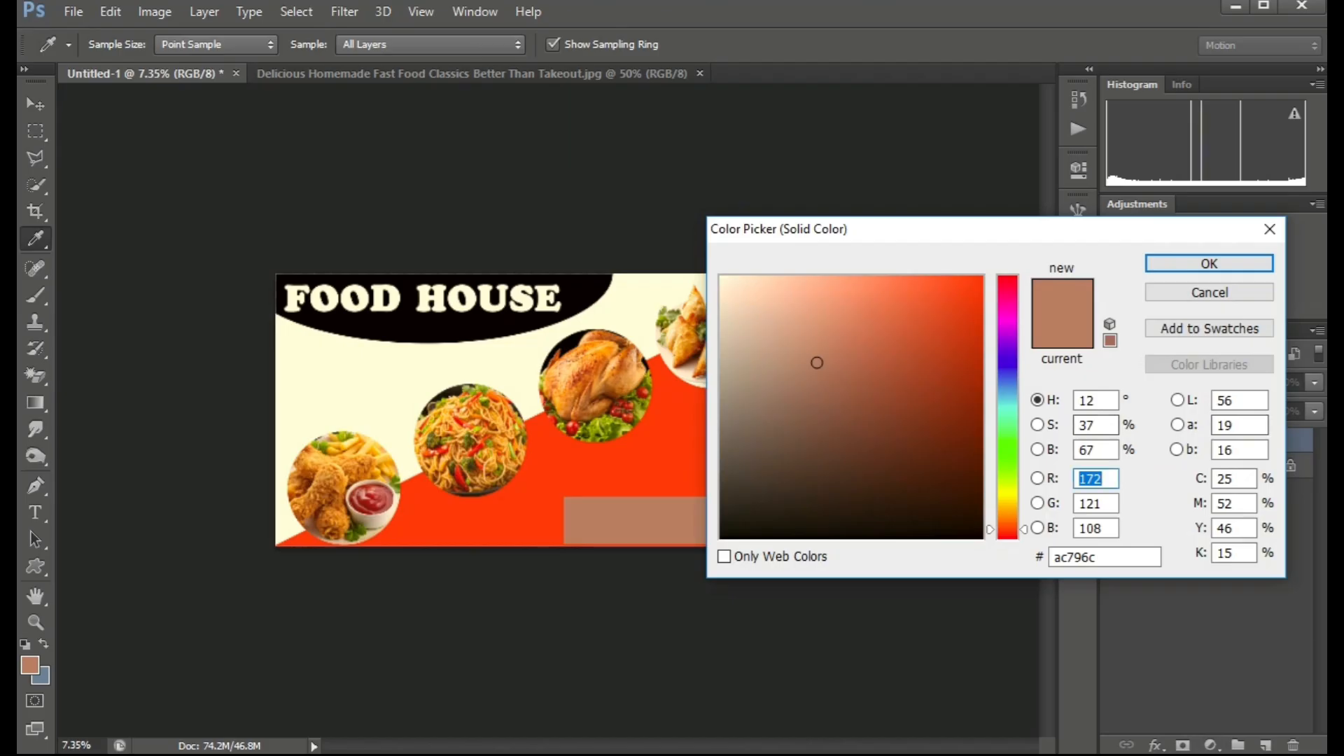
click(981, 537)
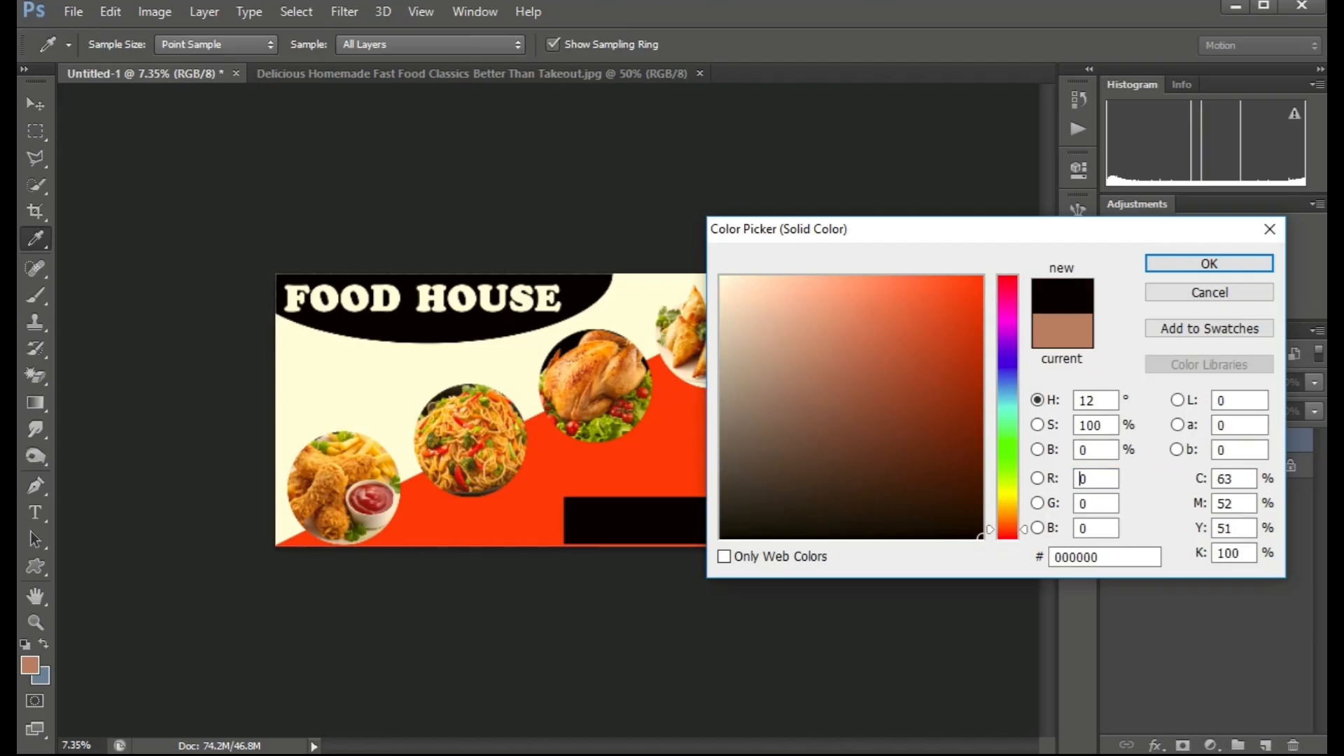
click(1209, 264)
Type a phone number inside the black rectangle, select it and set its font to Copperplate Gothic Bold.
scroll(548, 410, down, 2)
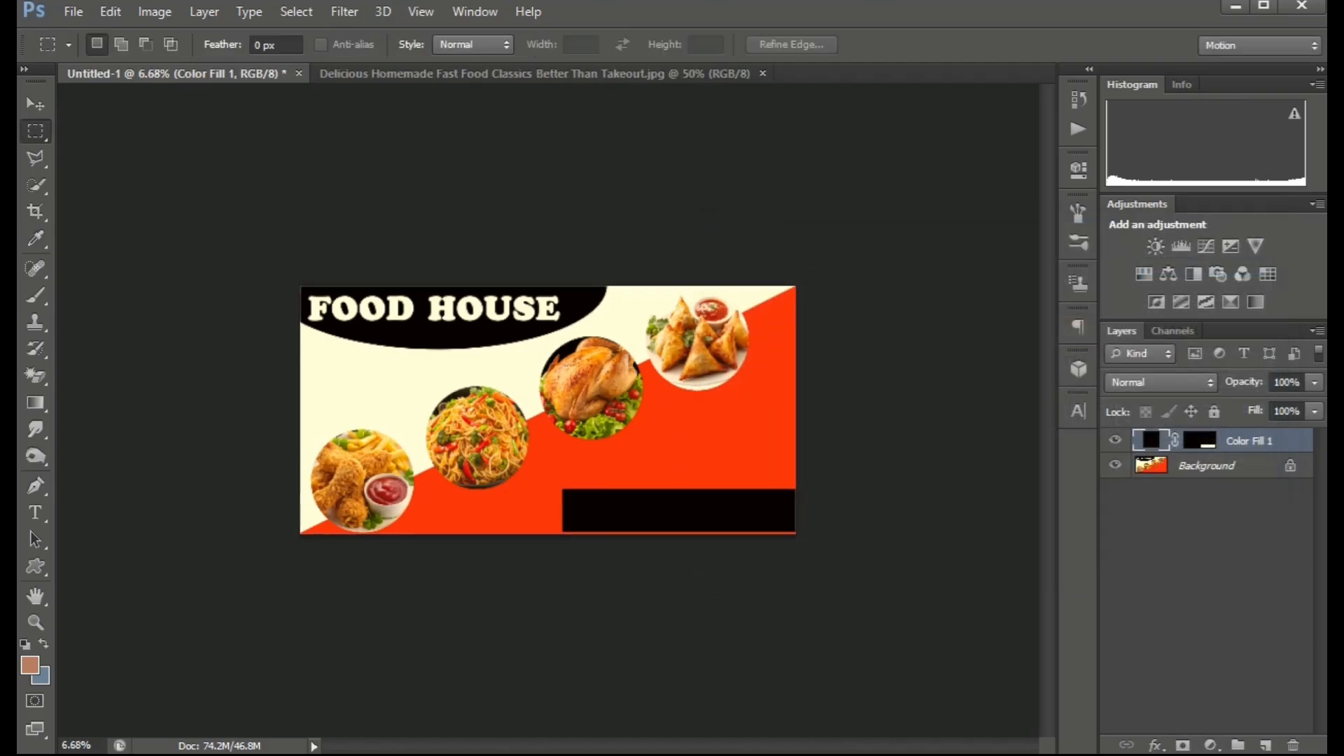
scroll(548, 410, up, 4)
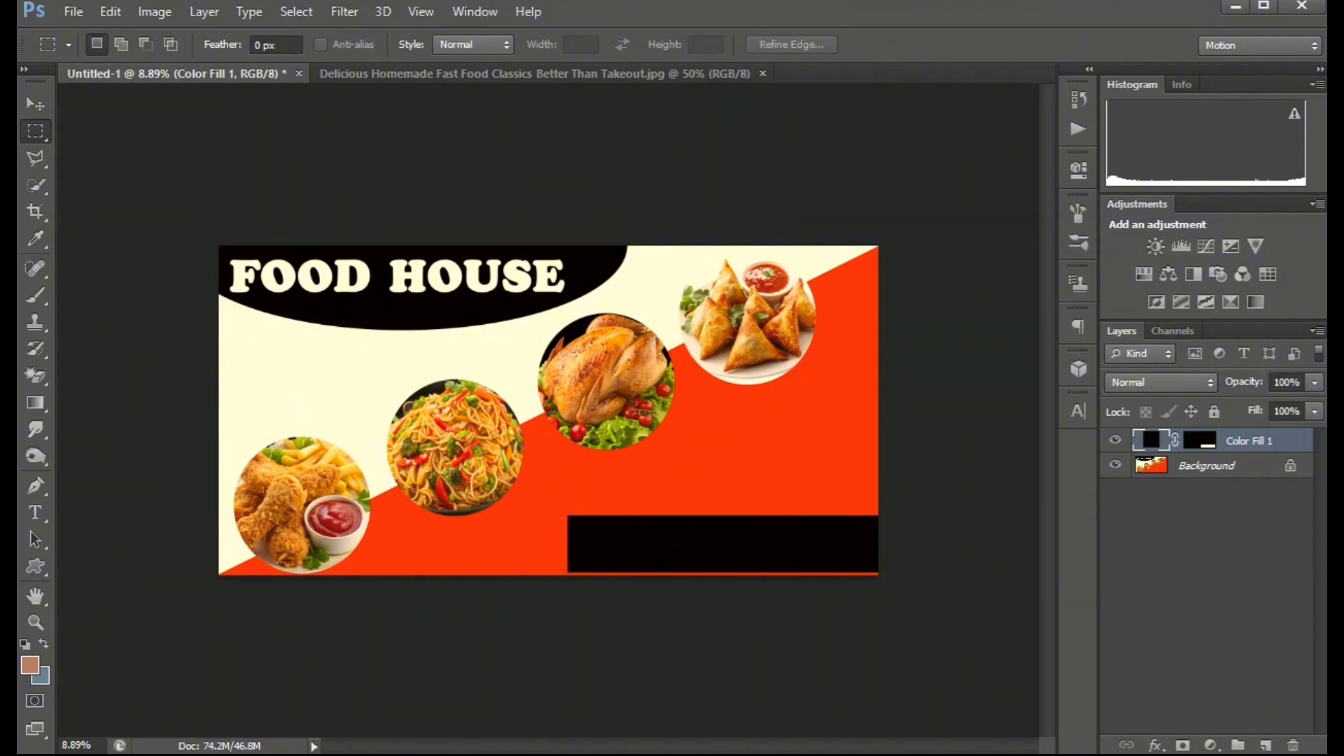
key(t)
scroll(545, 409, up, 1)
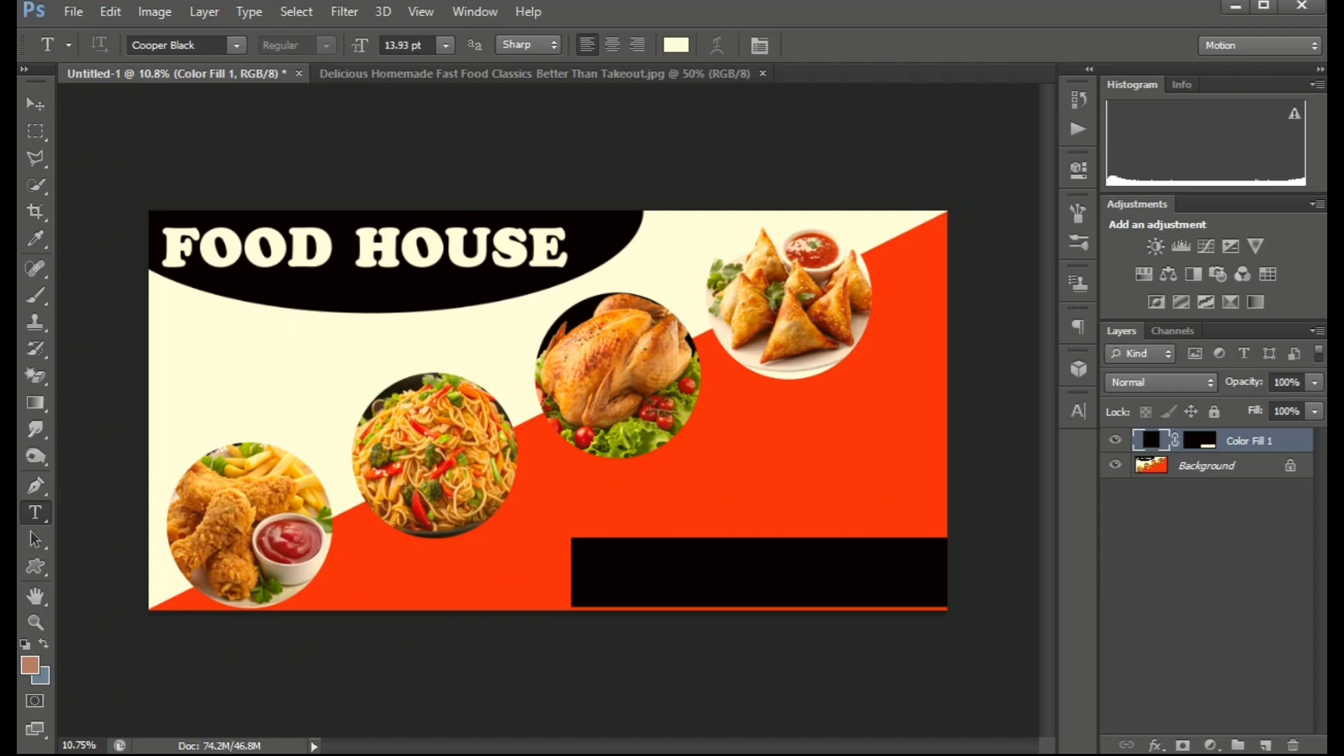
click(602, 575)
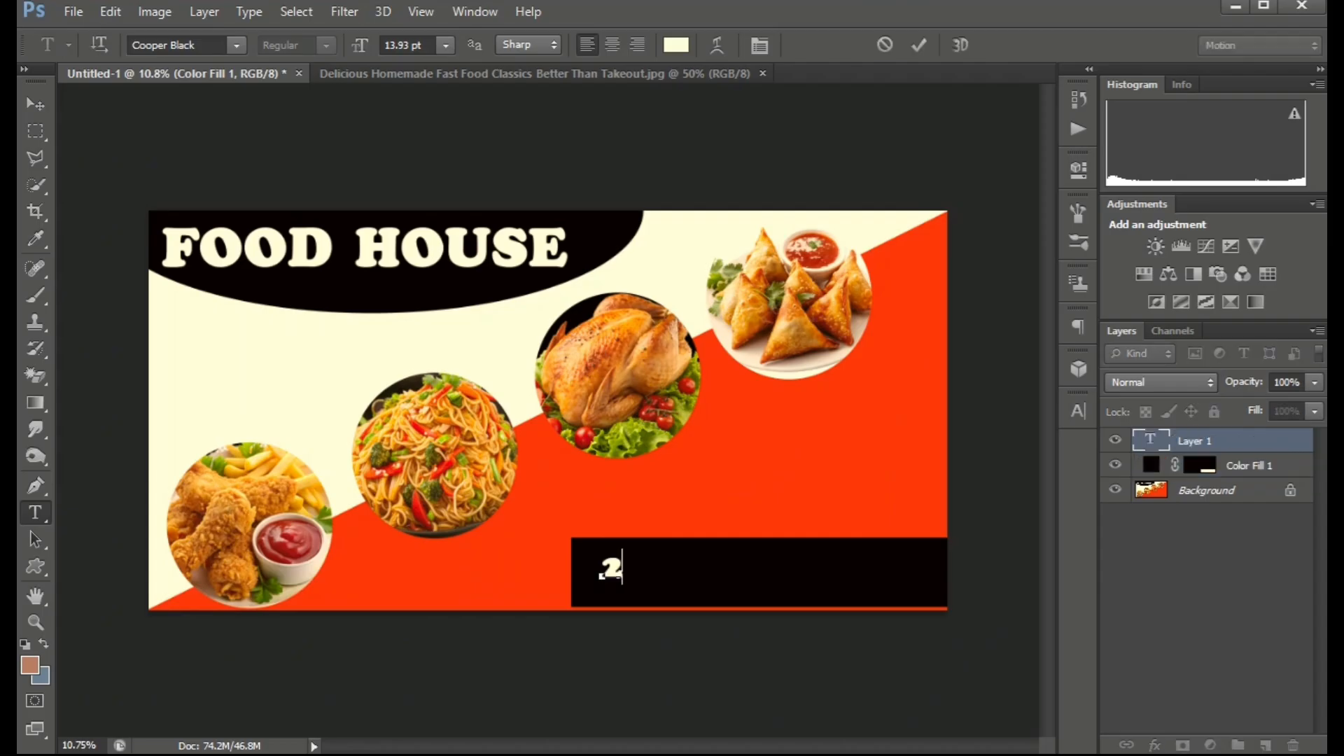
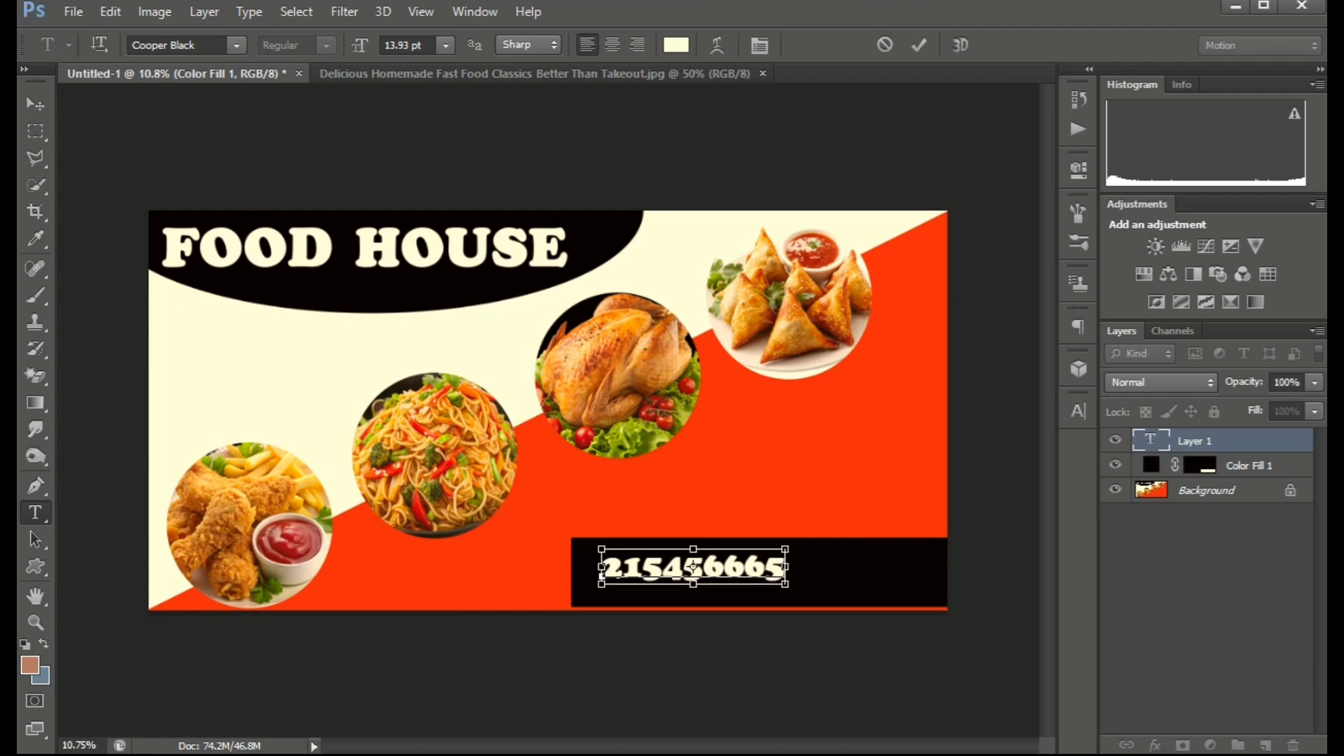
drag(786, 584, 597, 583)
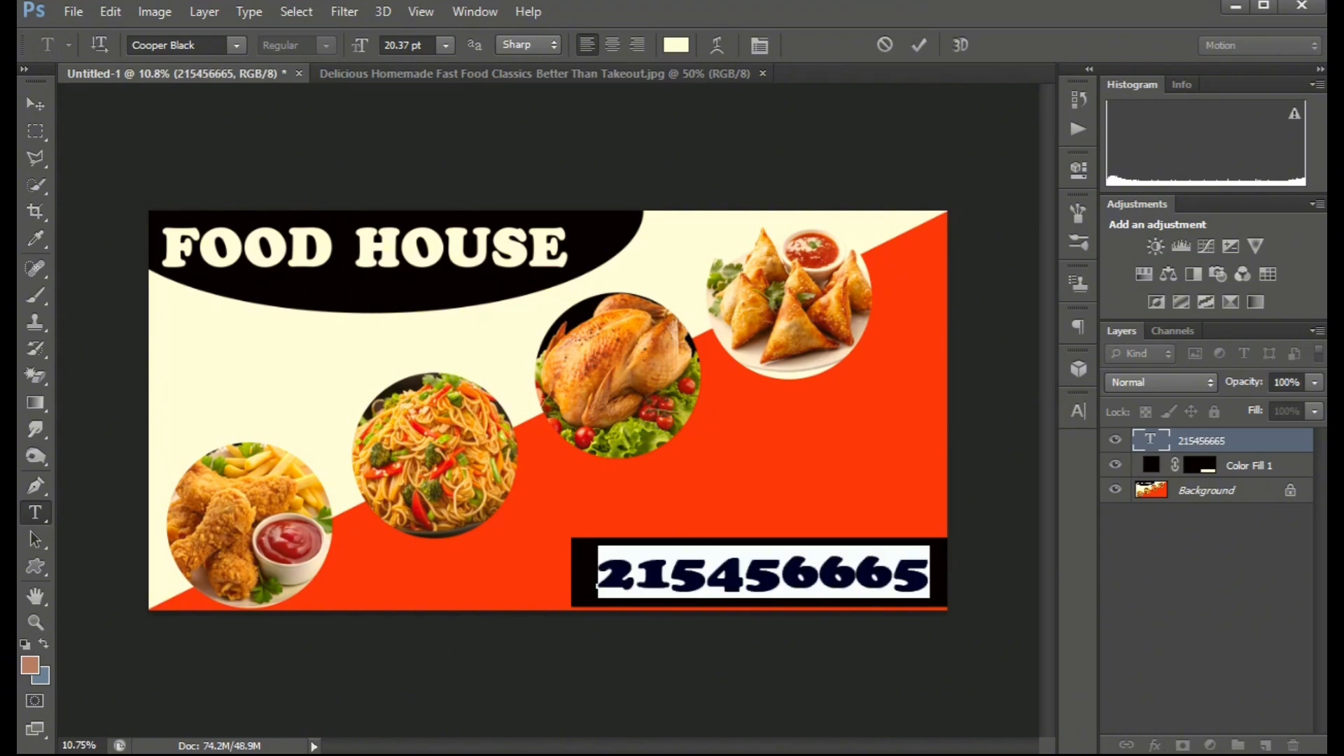
click(236, 45)
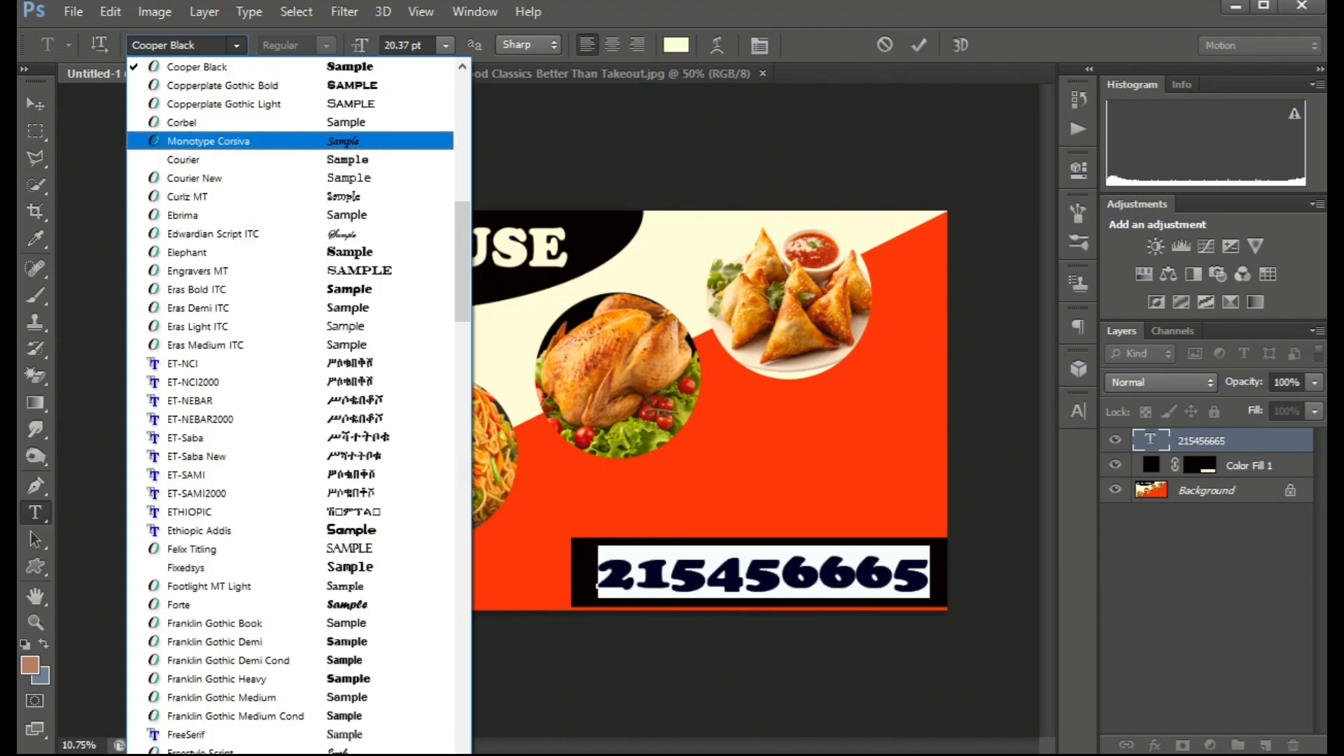
click(222, 86)
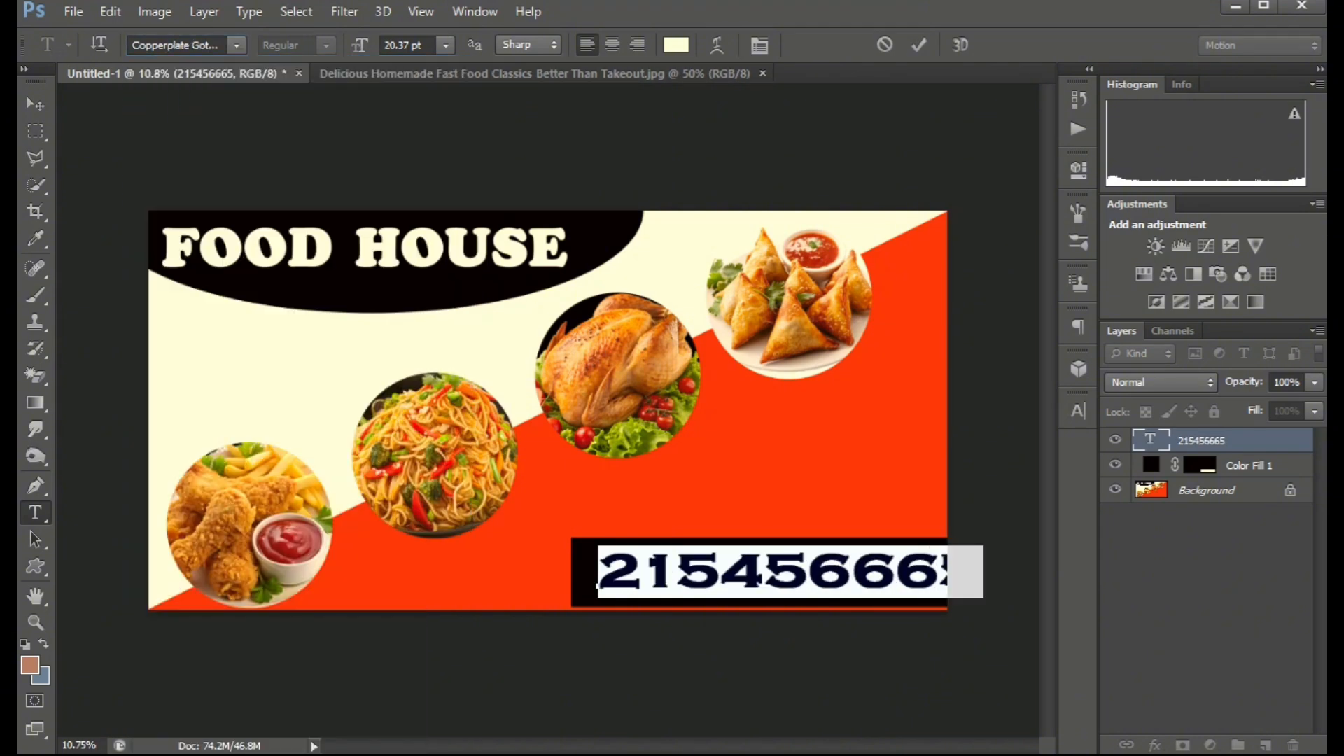